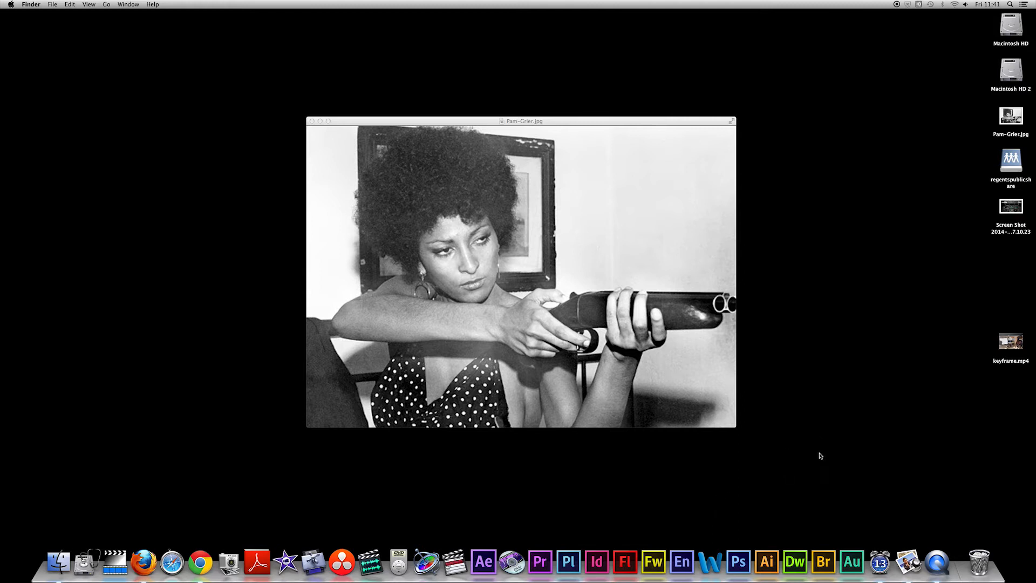
- Switch to Chrome and run a Google image search for "rubber duck"
left_click(199, 563)
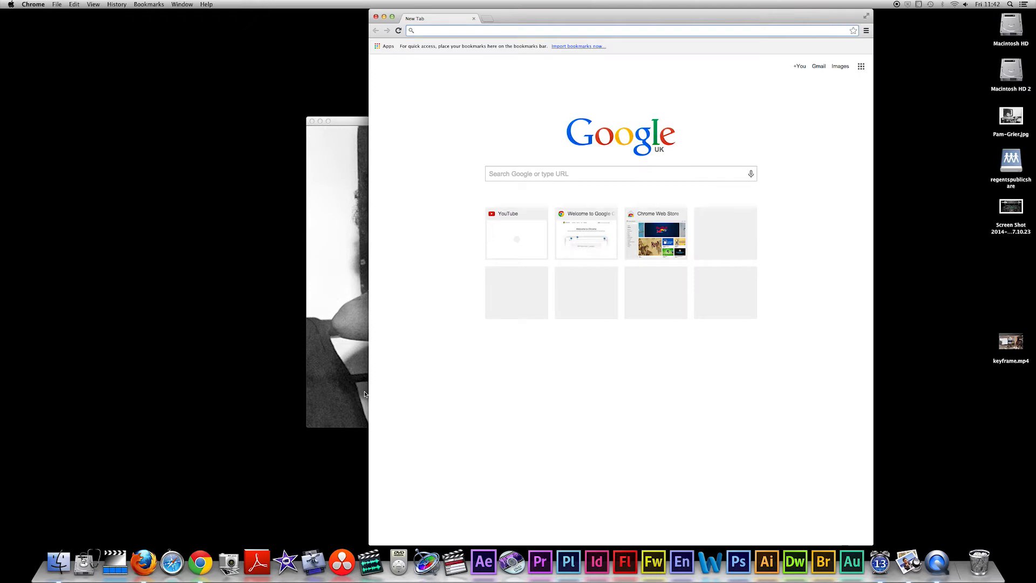
left_click(497, 179)
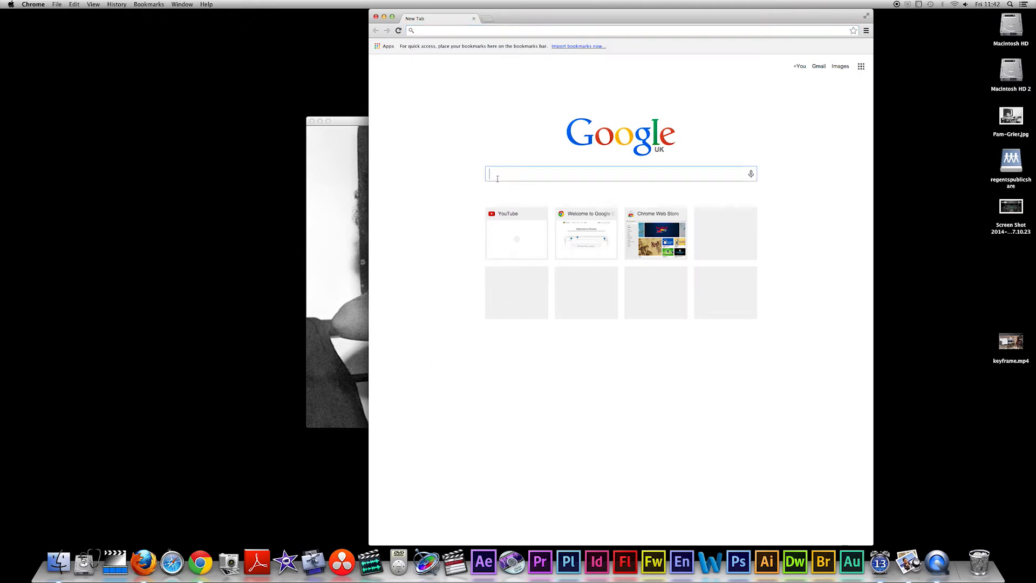
type("rubber duck")
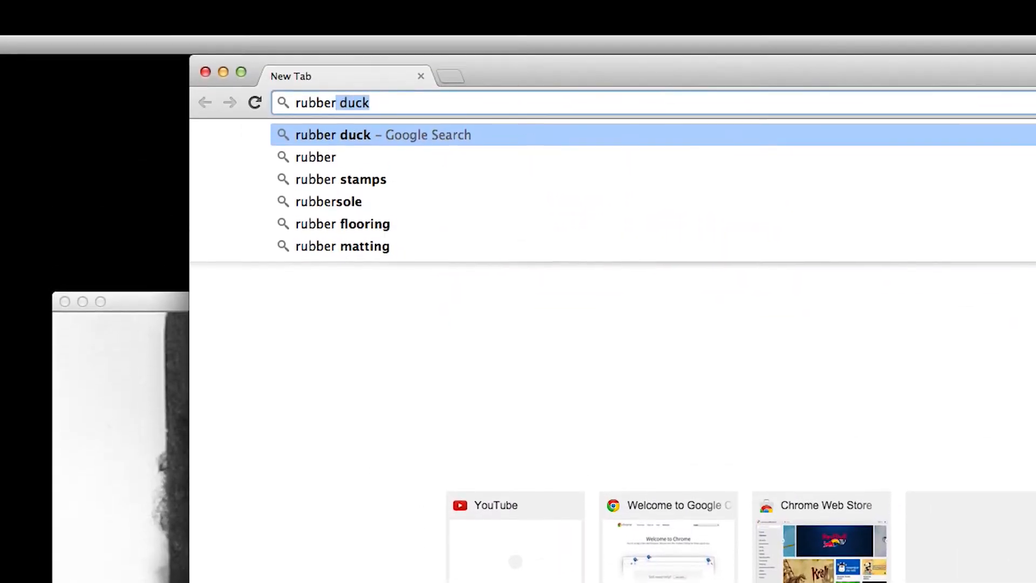
key("Return")
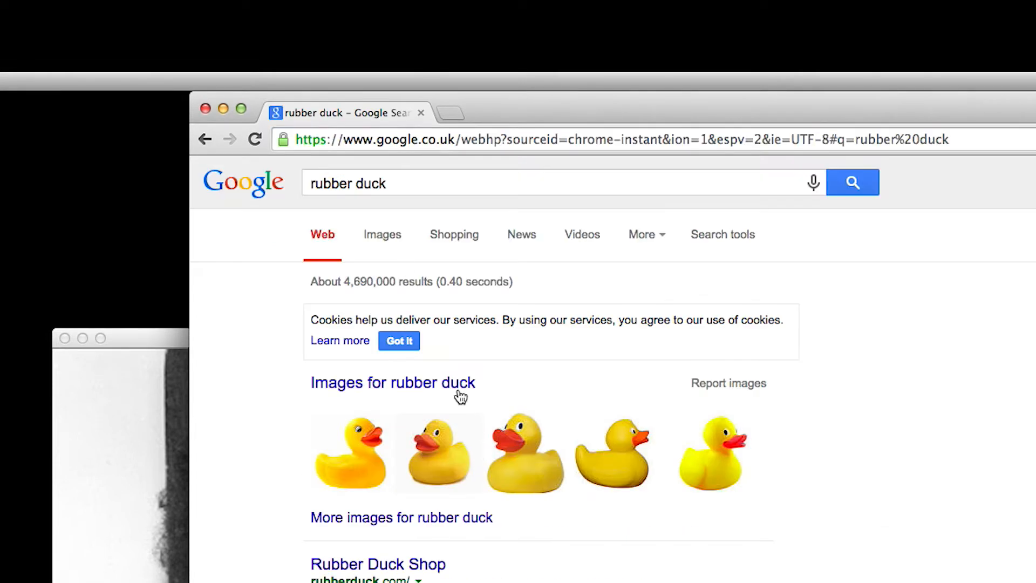
left_click(383, 237)
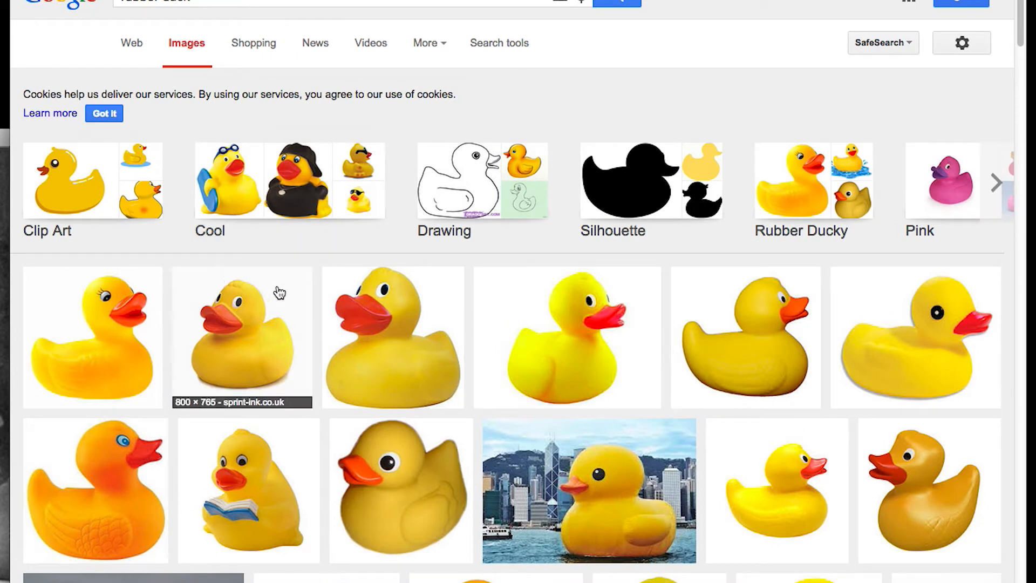
- Find the yellow rubber duck with black sunglasses in side view among the results and open its full-size image
scroll(398, 340, "down", 1)
scroll(399, 343, "down", 3)
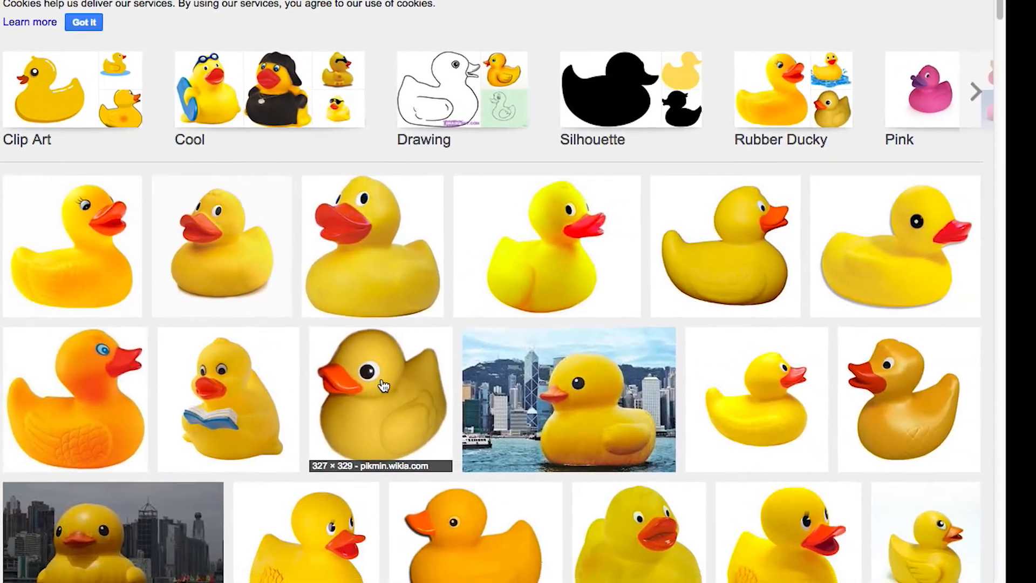
scroll(459, 432, "down", 5)
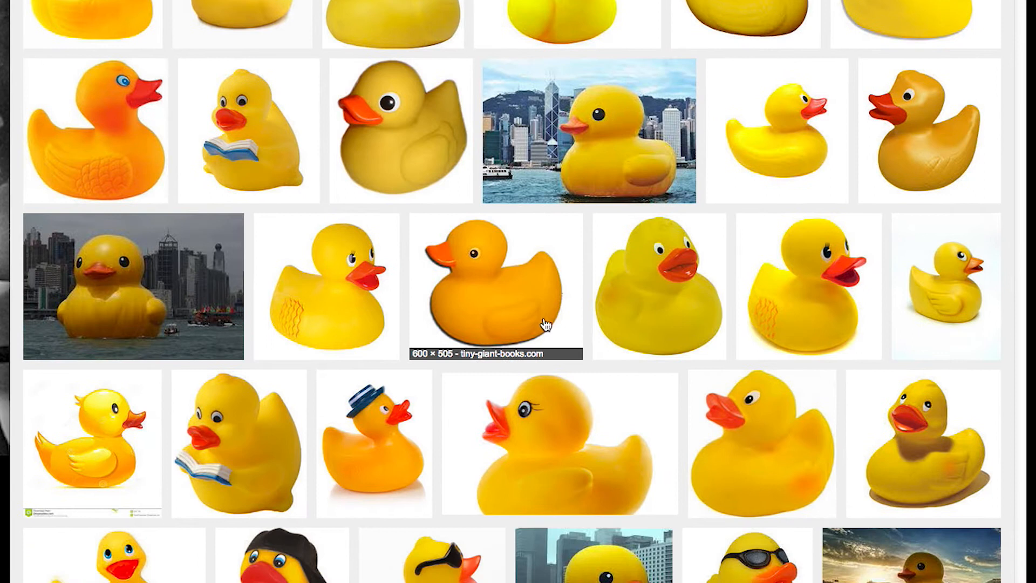
scroll(543, 324, "down", 4)
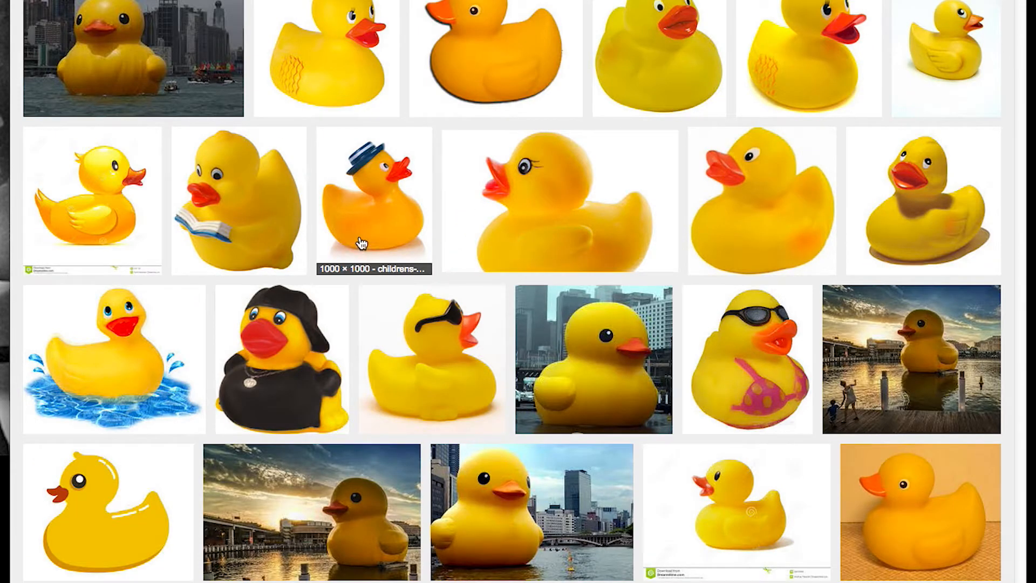
left_click(449, 372)
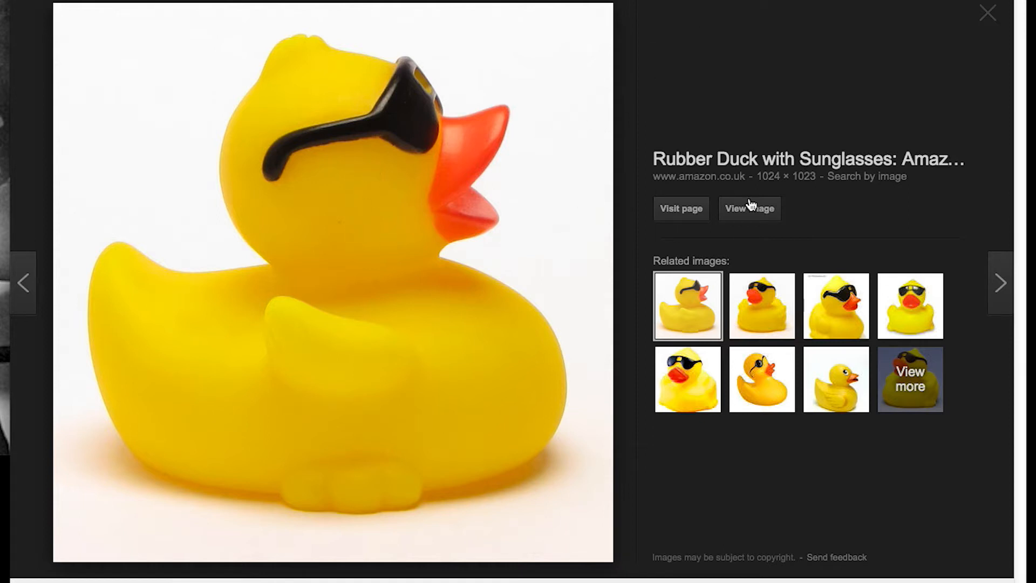
left_click(761, 215)
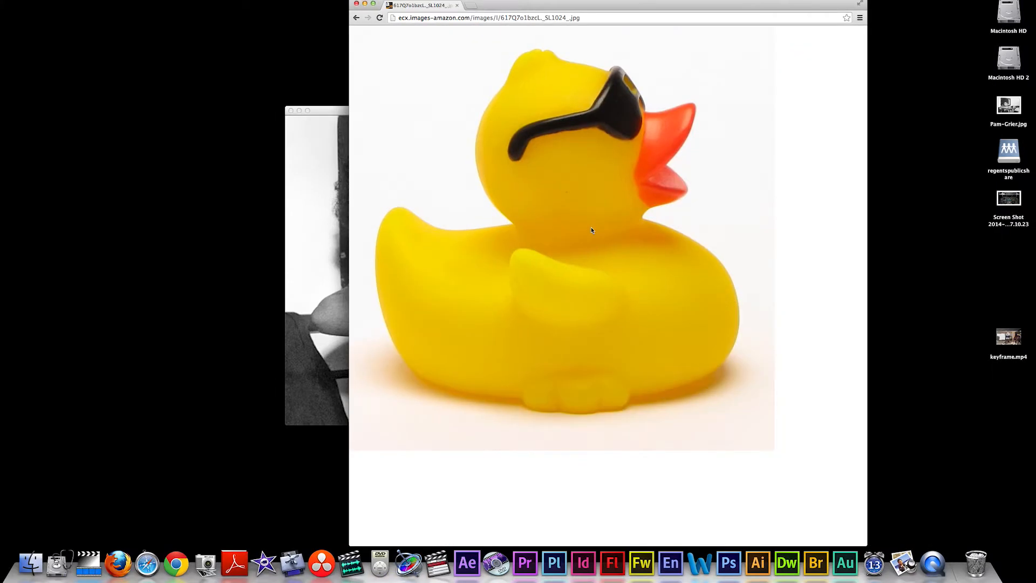
- Save the sunglasses duck image to the Desktop under the name "rubber"
right_click(576, 231)
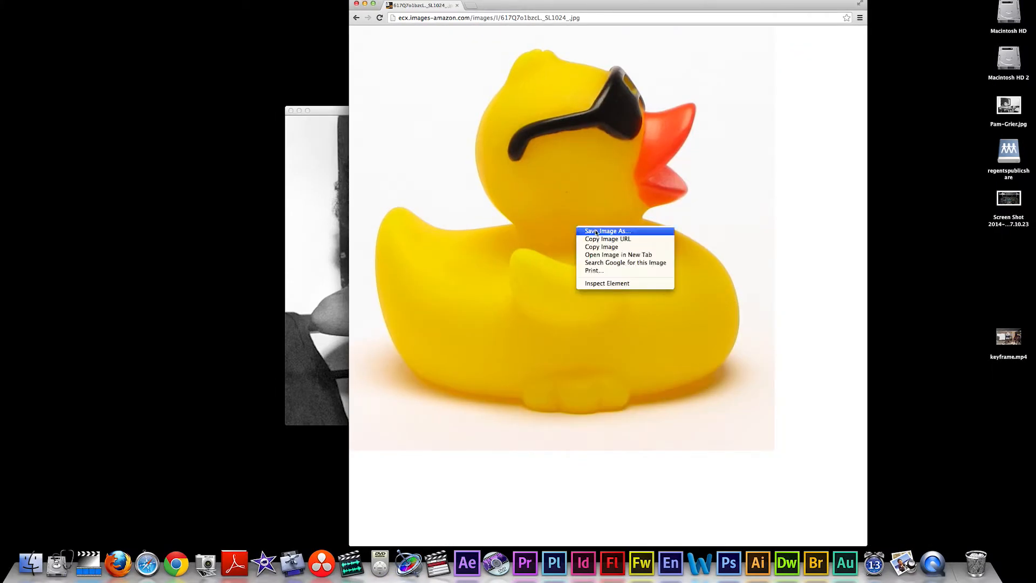
left_click(602, 231)
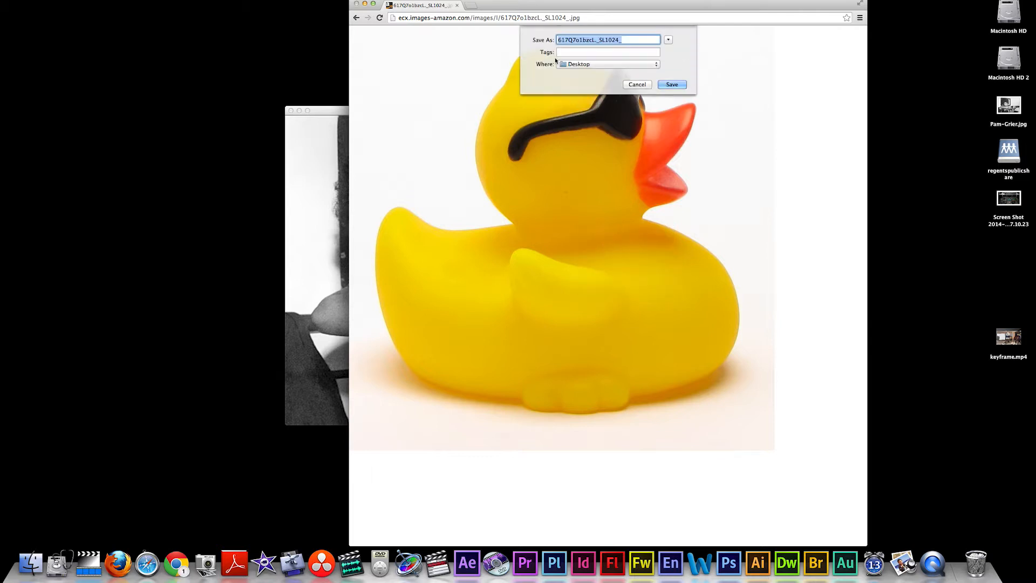
type("rubber")
key("Return")
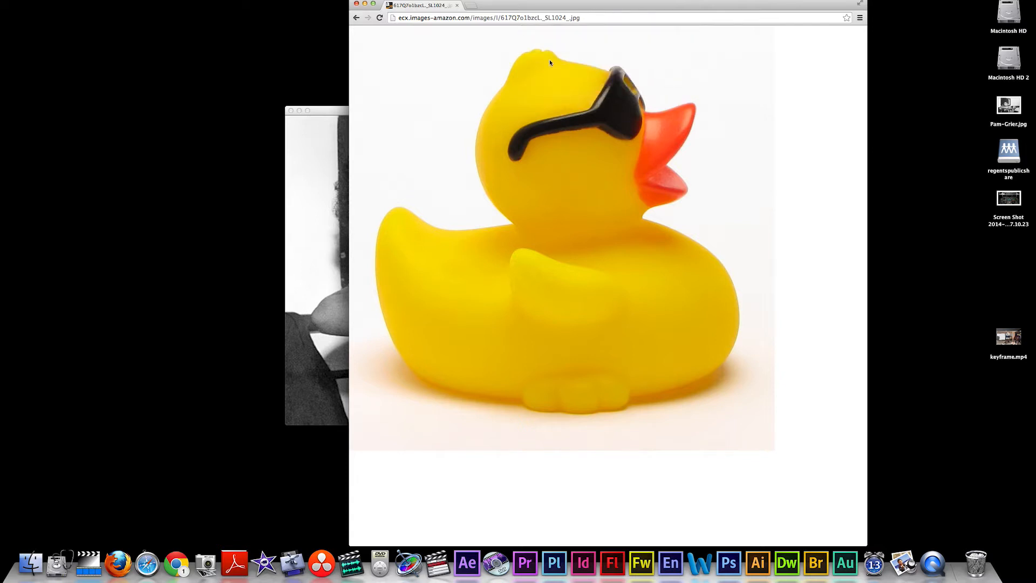
- Return to the Google image results and search for "pond" images instead
left_click(357, 19)
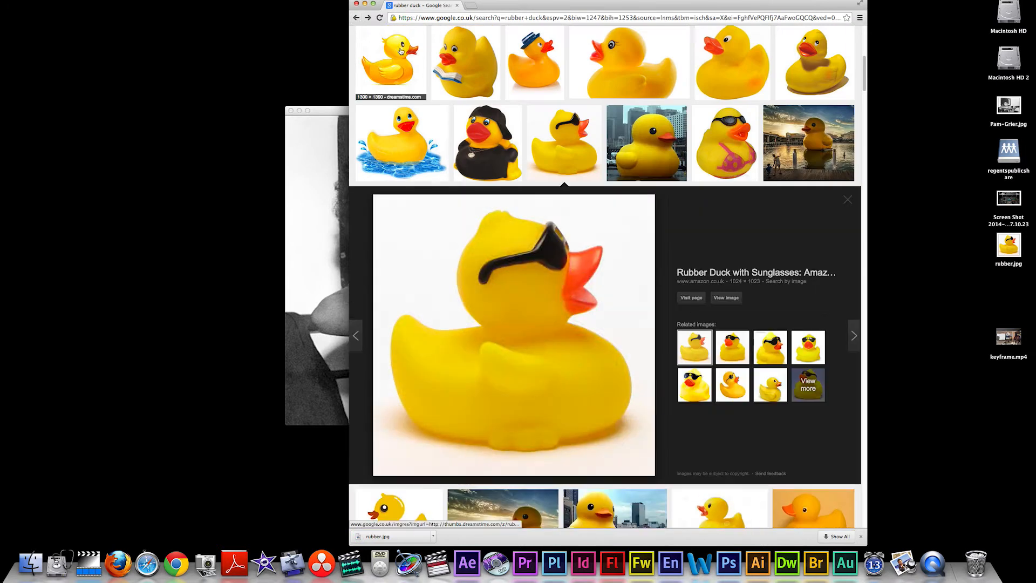
scroll(401, 51, "up", 5)
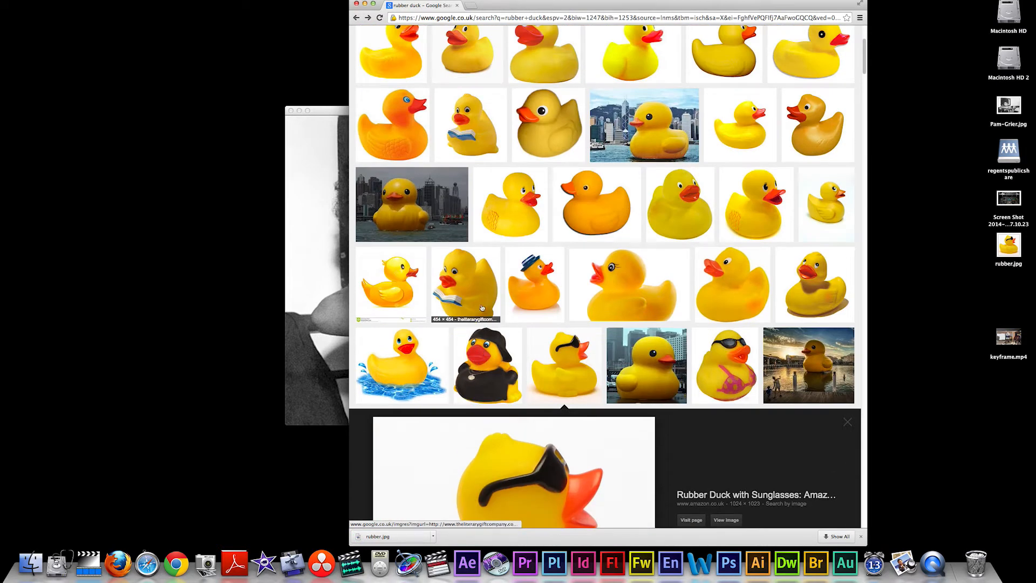
scroll(483, 322, "up", 4)
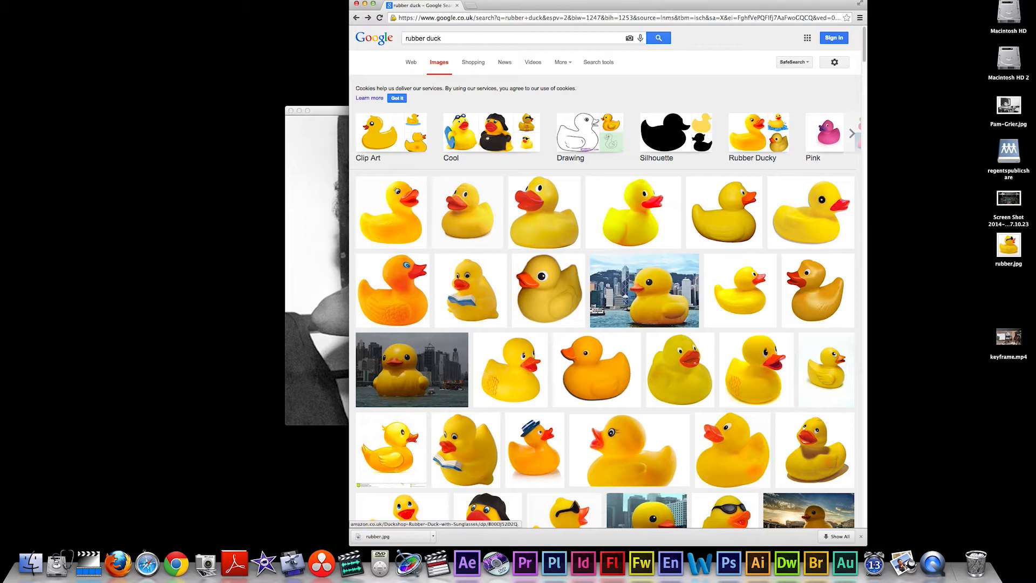
left_click_drag(448, 38, 390, 39)
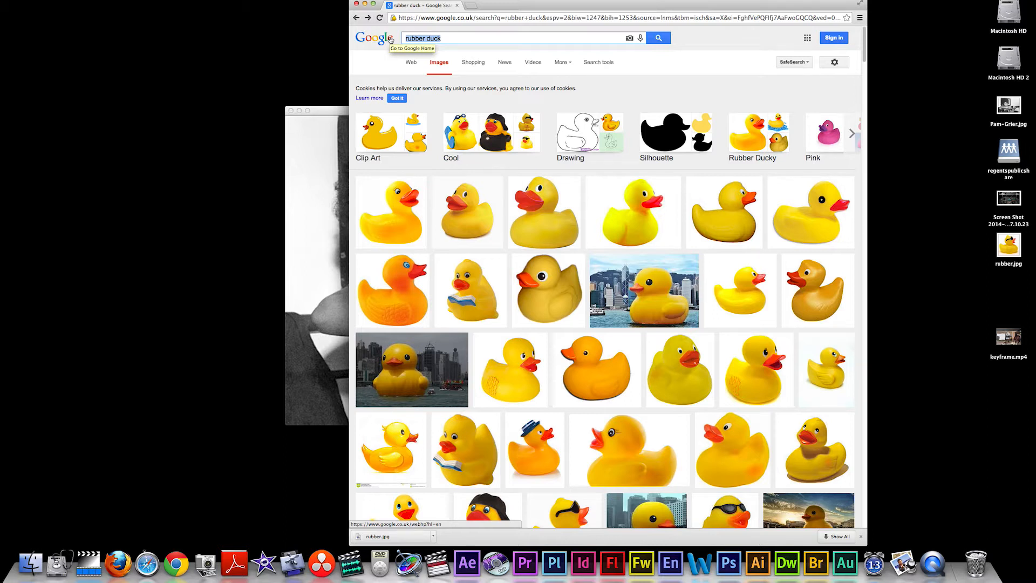
type("pond")
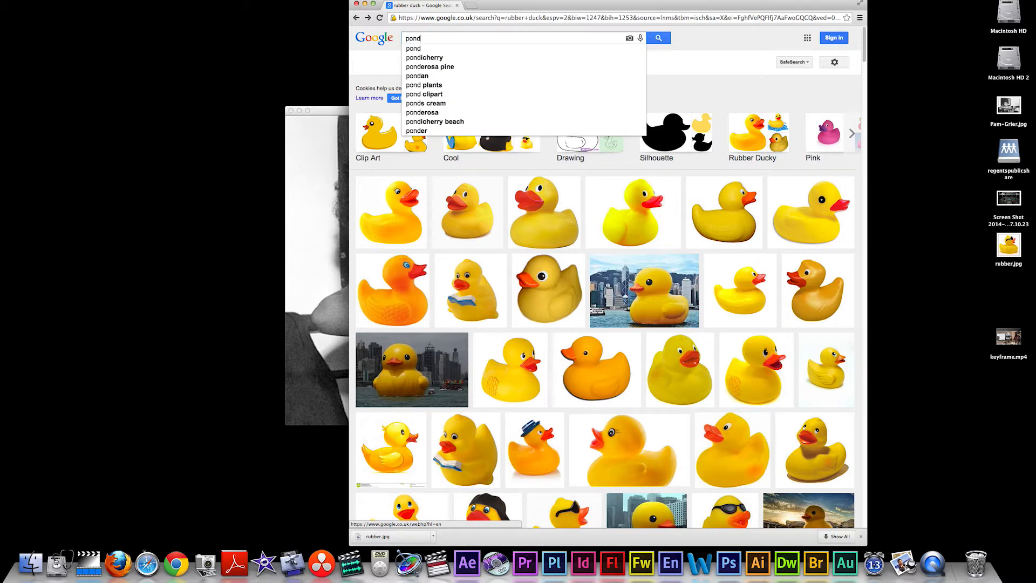
key("Return")
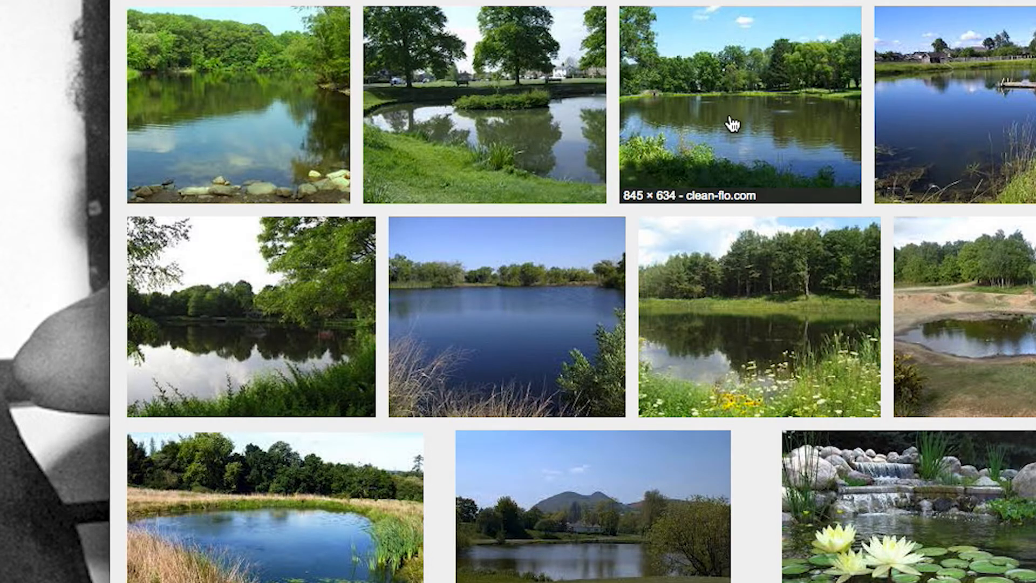
- Preview pond pictures and open the full-size image of the 5472 × 3648 "Reflections in a Pond" photo
left_click(511, 319)
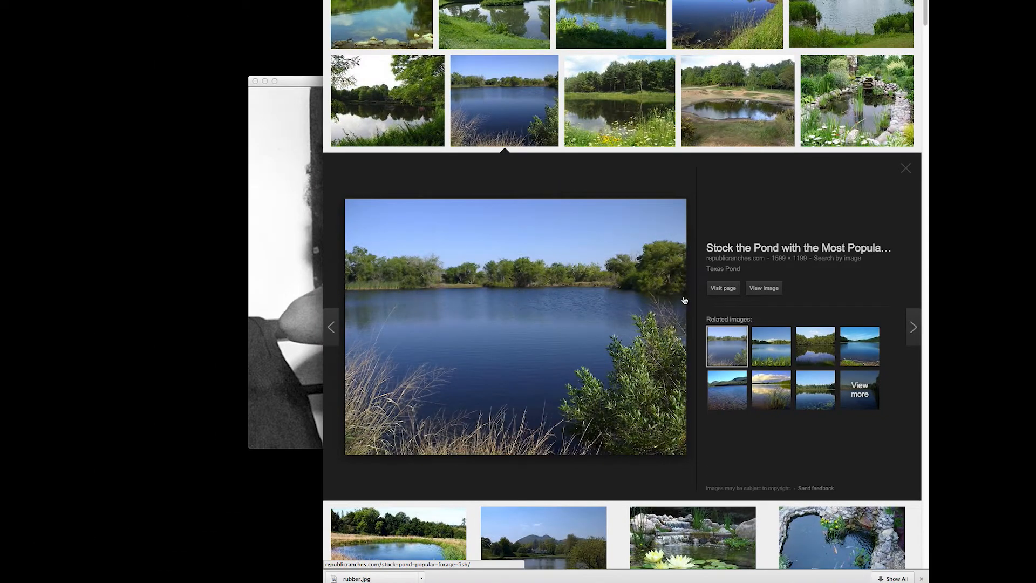
left_click(770, 351)
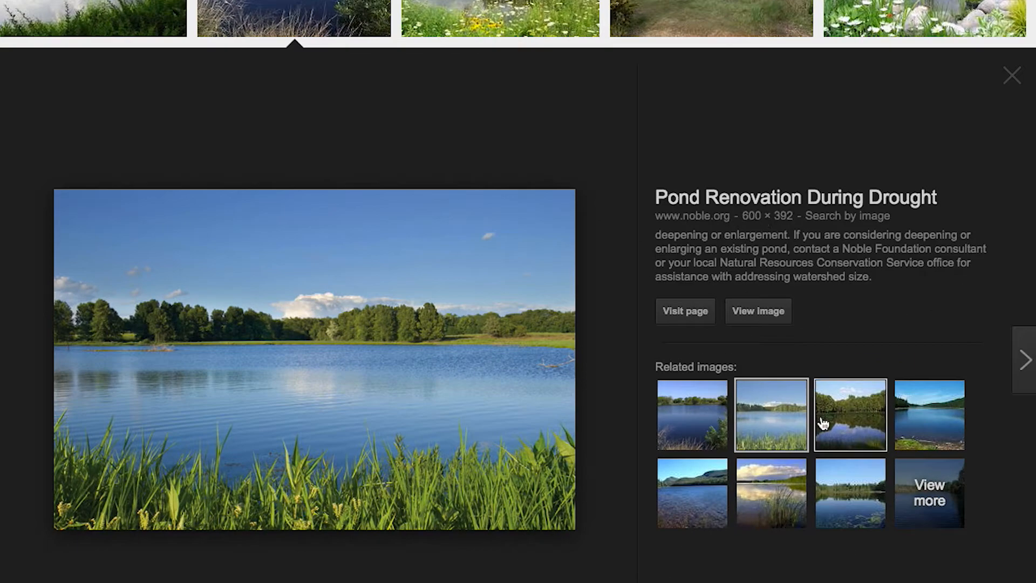
left_click(830, 404)
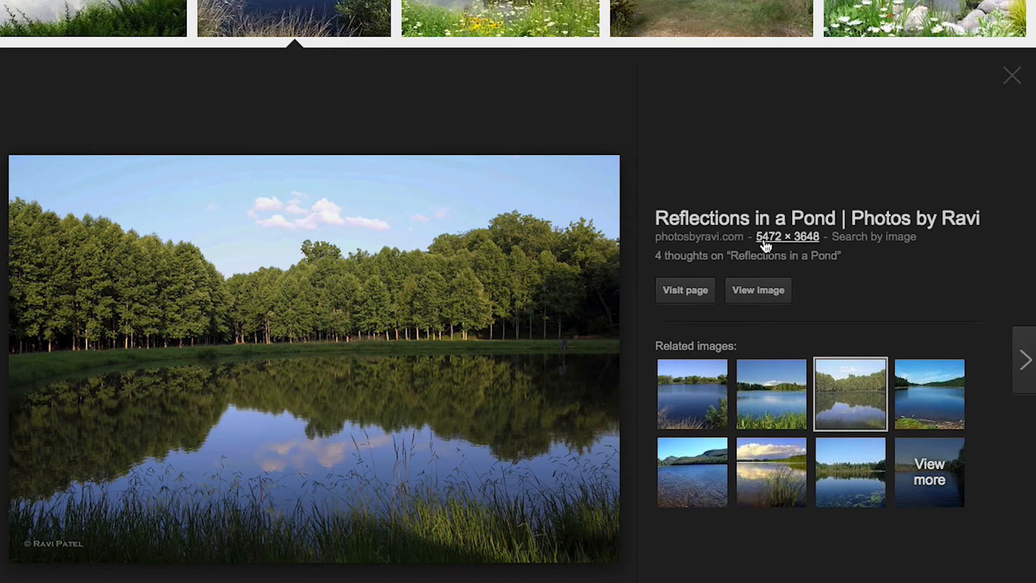
left_click(759, 299)
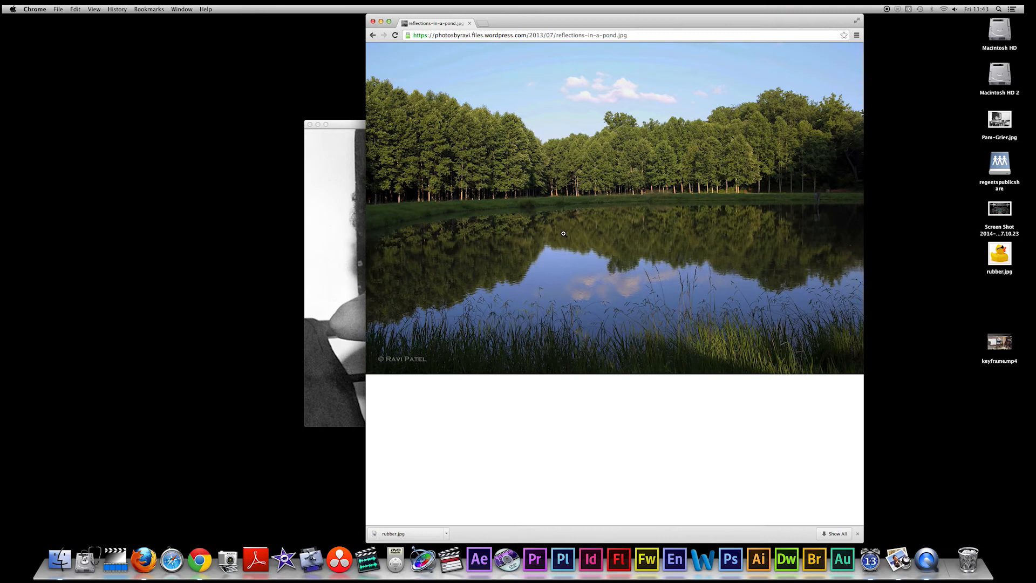
- Save the pond photo to the Desktop under the name "pond" and close the browser window
right_click(566, 235)
left_click(581, 238)
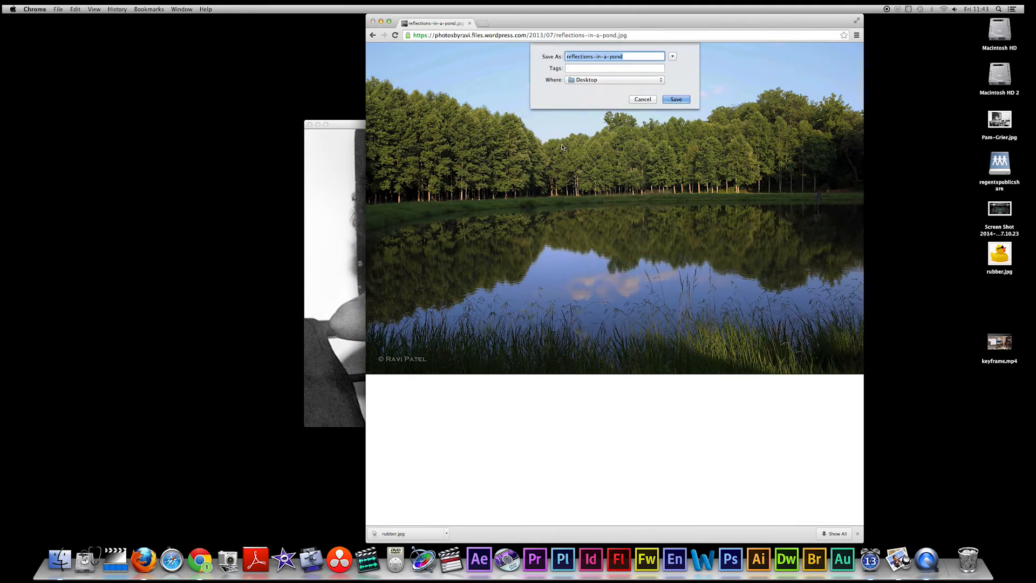
type("pond")
key("Return")
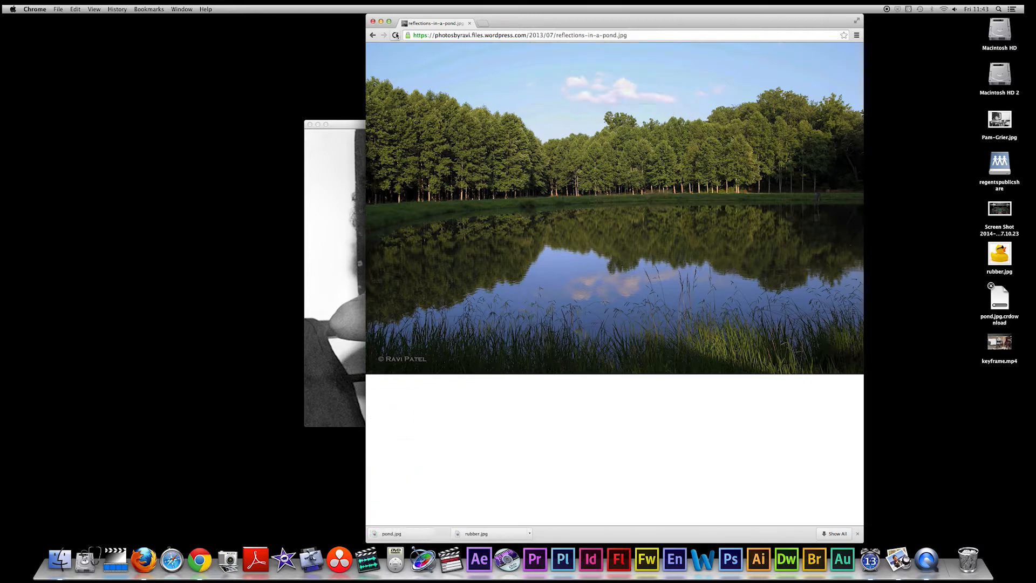
left_click(373, 22)
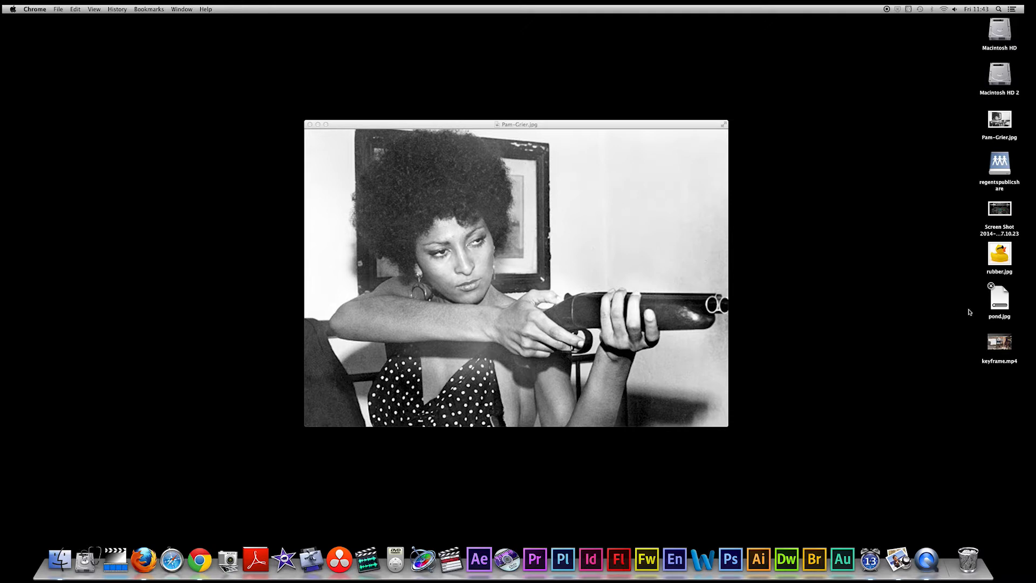
- Create a new folder on the desktop and rename it "duck pond movie" through its info window
right_click(838, 327)
left_click(855, 331)
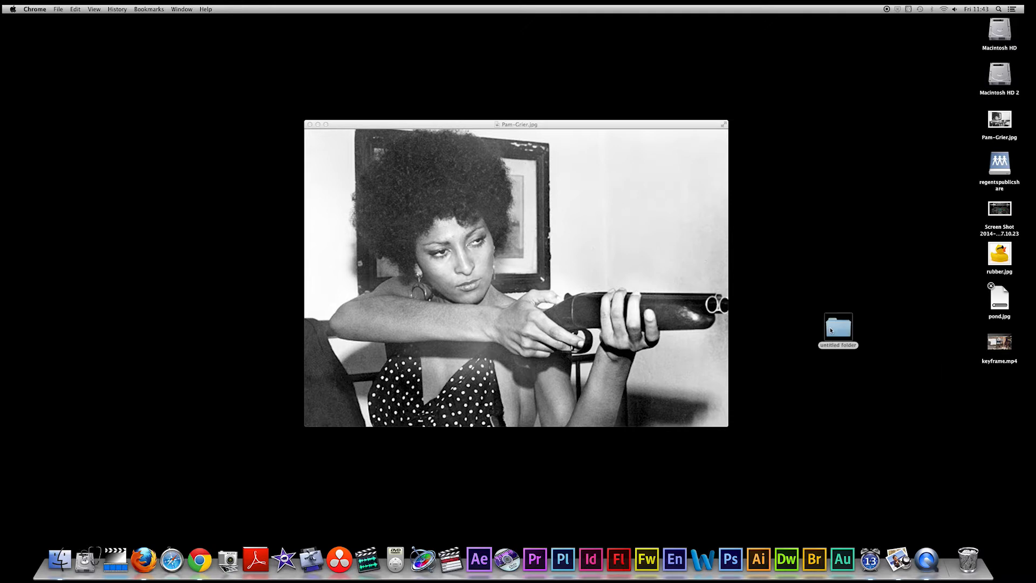
right_click(836, 347)
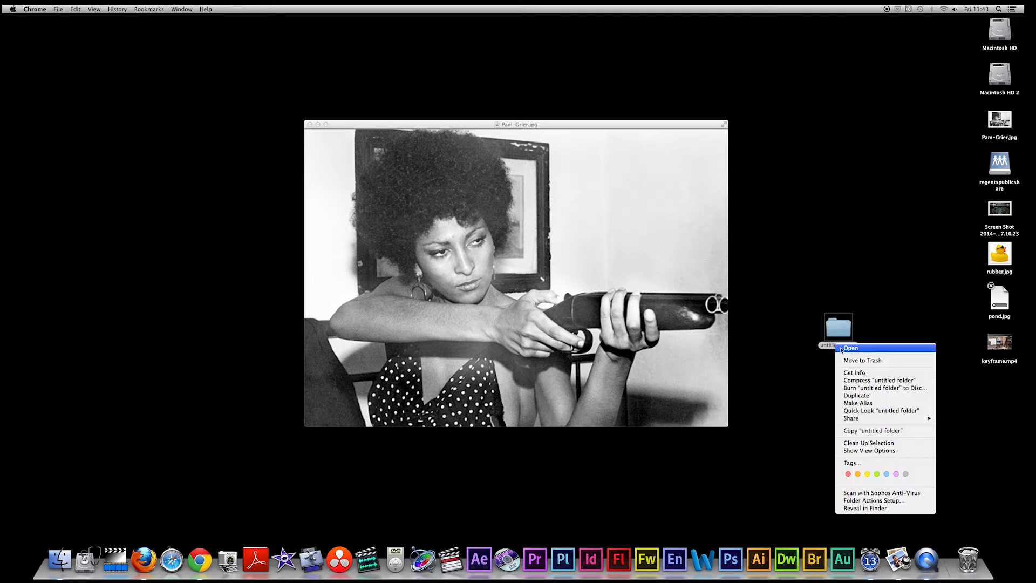
left_click(855, 373)
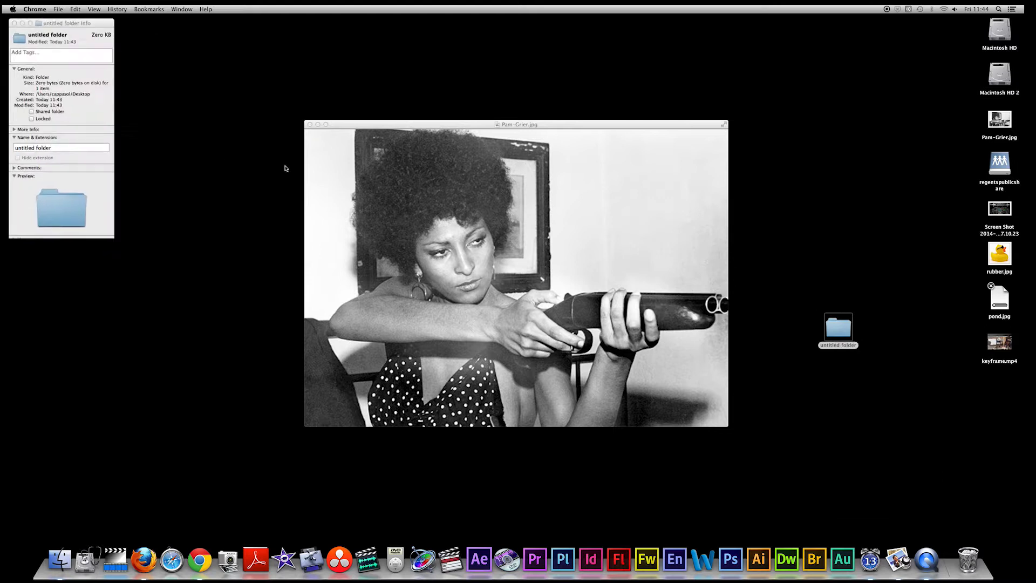
left_click(34, 147)
left_click_drag(34, 147, 2, 146)
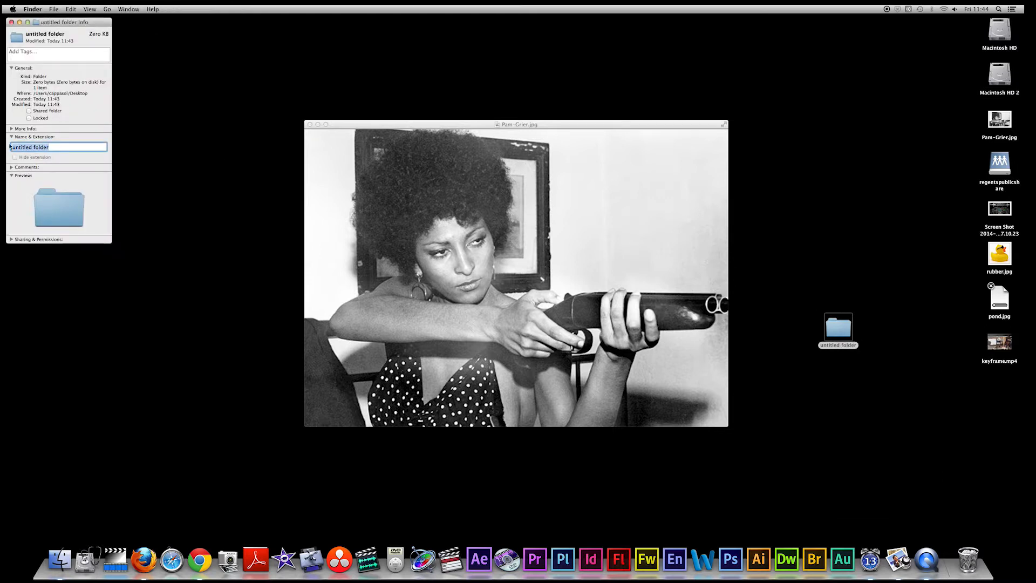
type("duck pond movie")
left_click(11, 23)
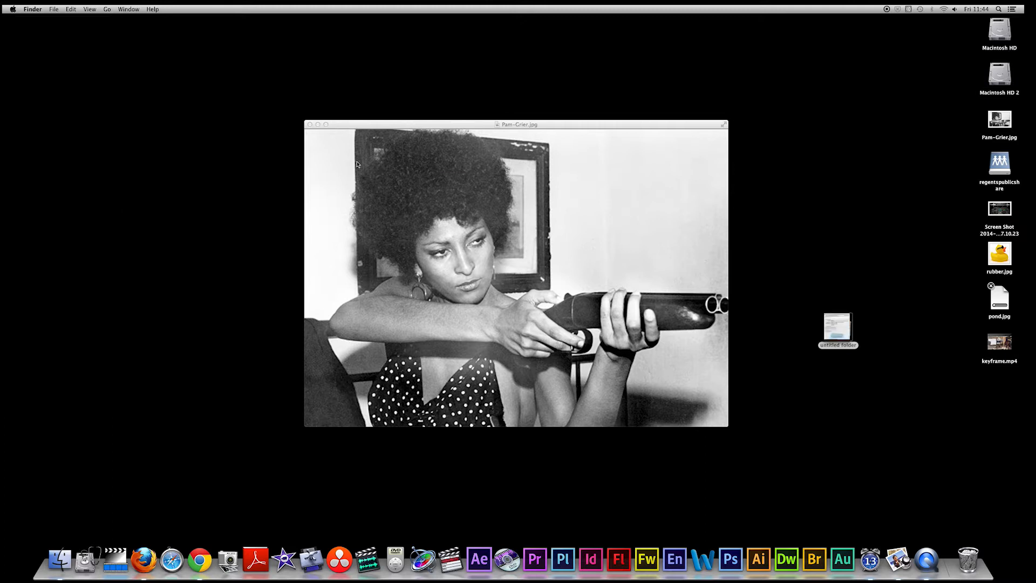
- Move rubber.jpg and pond.jpg from the desktop into the "duck pond movie" folder
left_click_drag(999, 254, 838, 330)
left_click_drag(1000, 300, 824, 315)
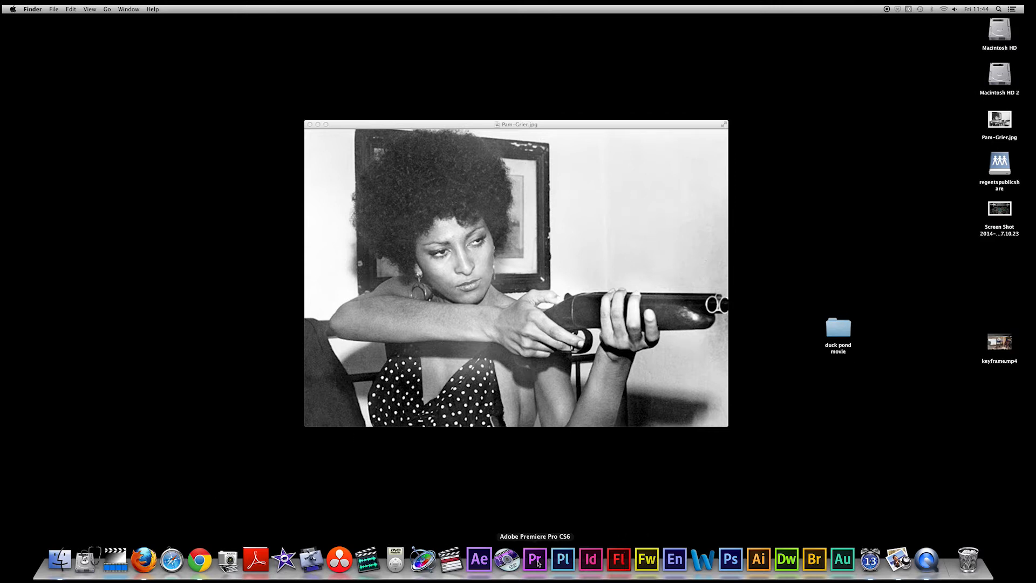
- Switch to Photoshop and open duck.jpg from the duckpond folder
left_click(729, 563)
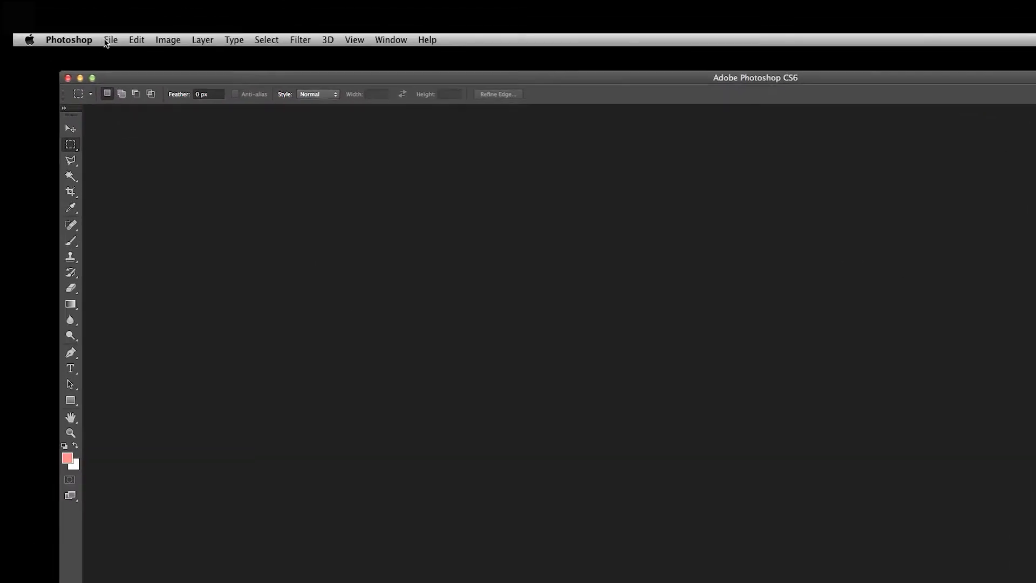
left_click(110, 40)
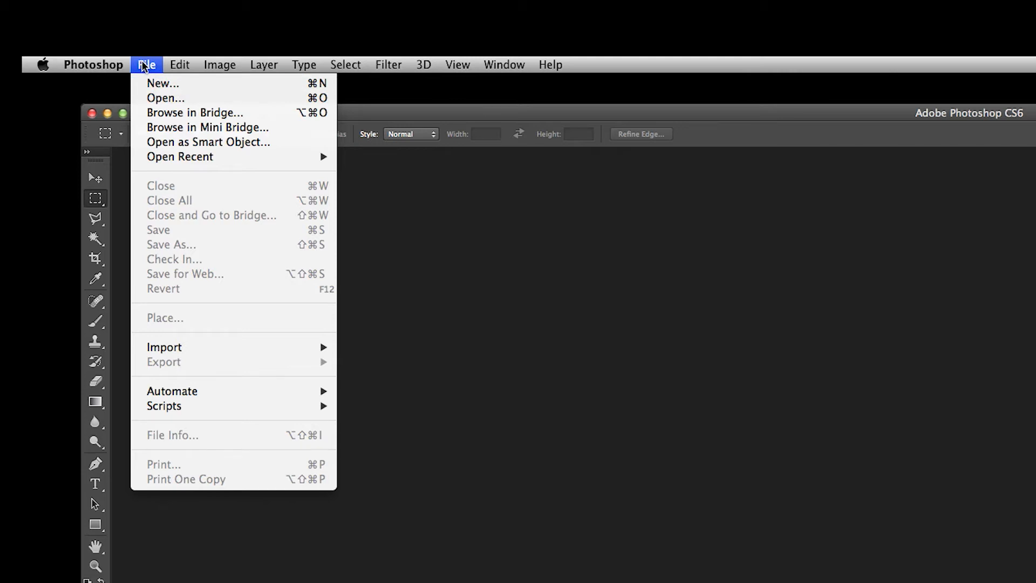
left_click(159, 98)
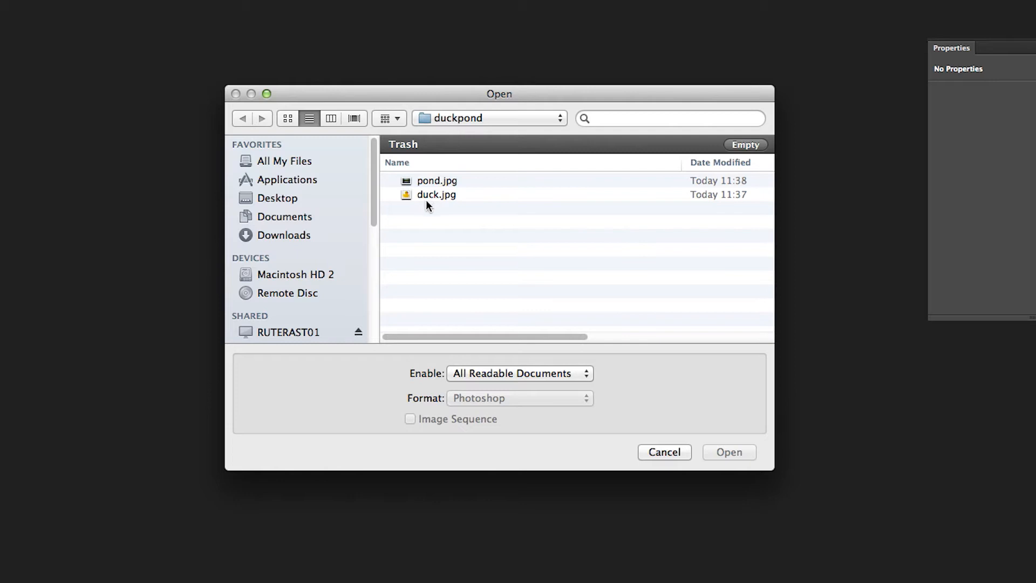
left_click(424, 193)
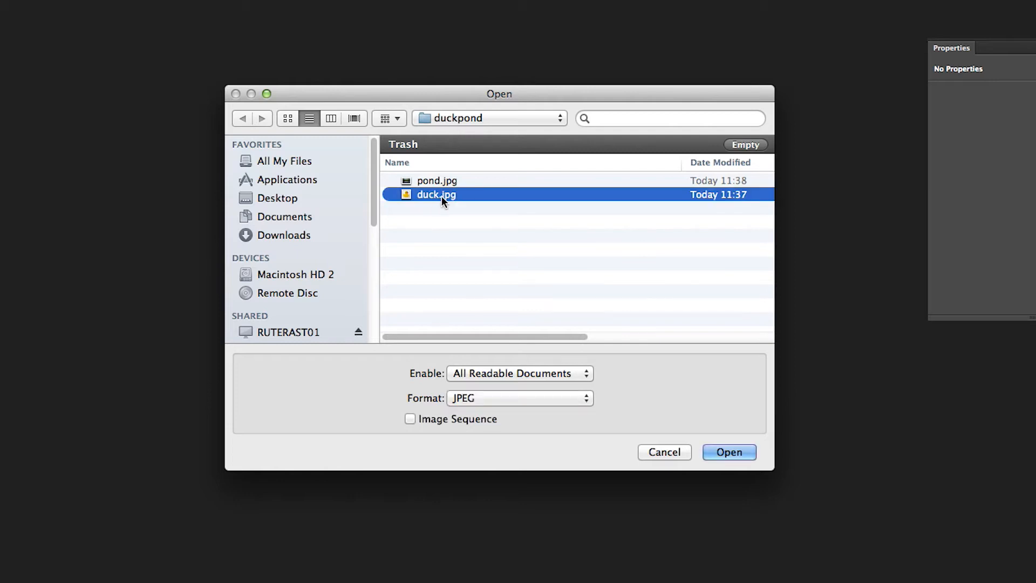
left_click(728, 451)
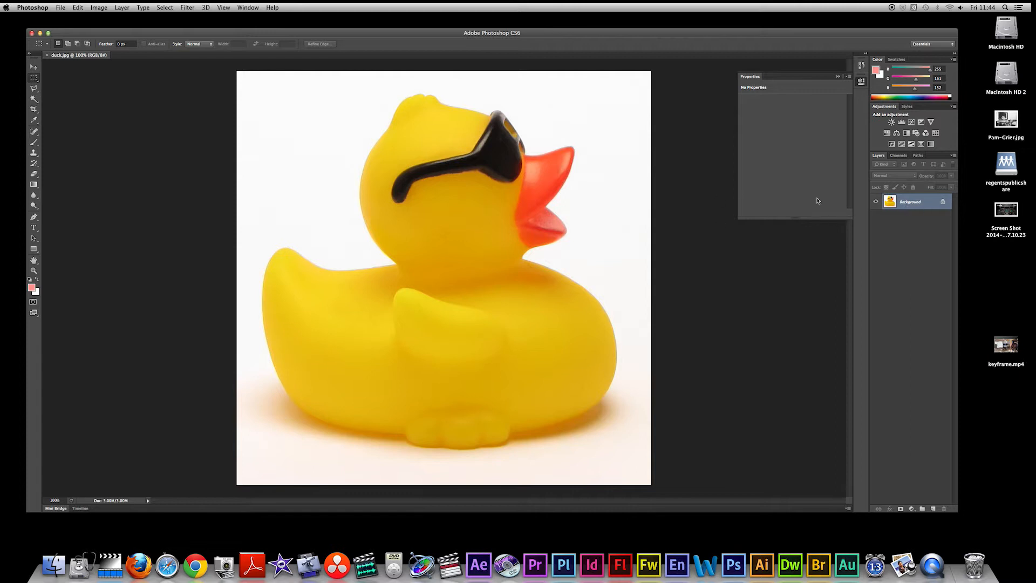
- Convert the locked Background layer of the duck image into a regular layer named Layer 0
left_click(33, 68)
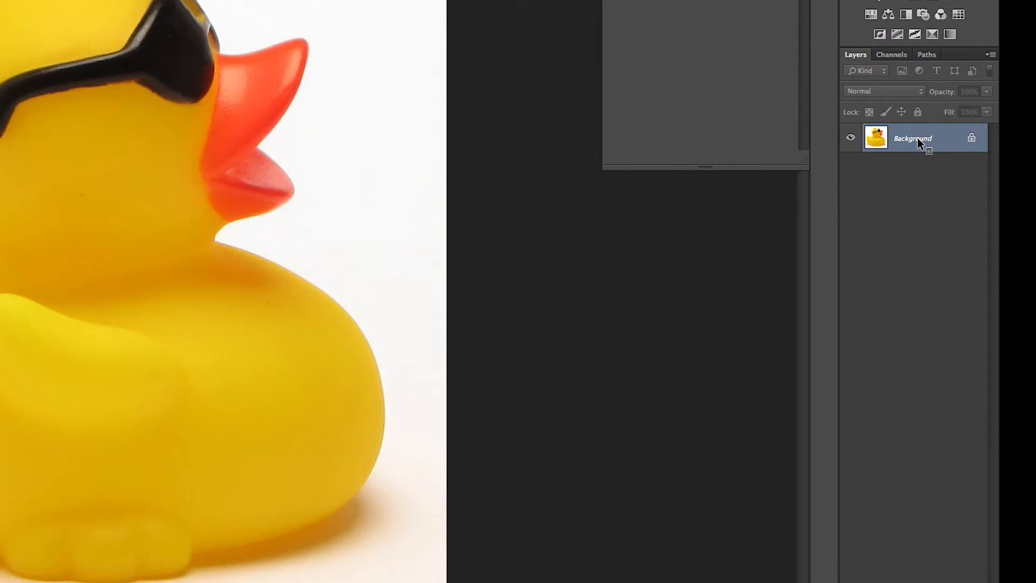
right_click(917, 137)
left_click(941, 143)
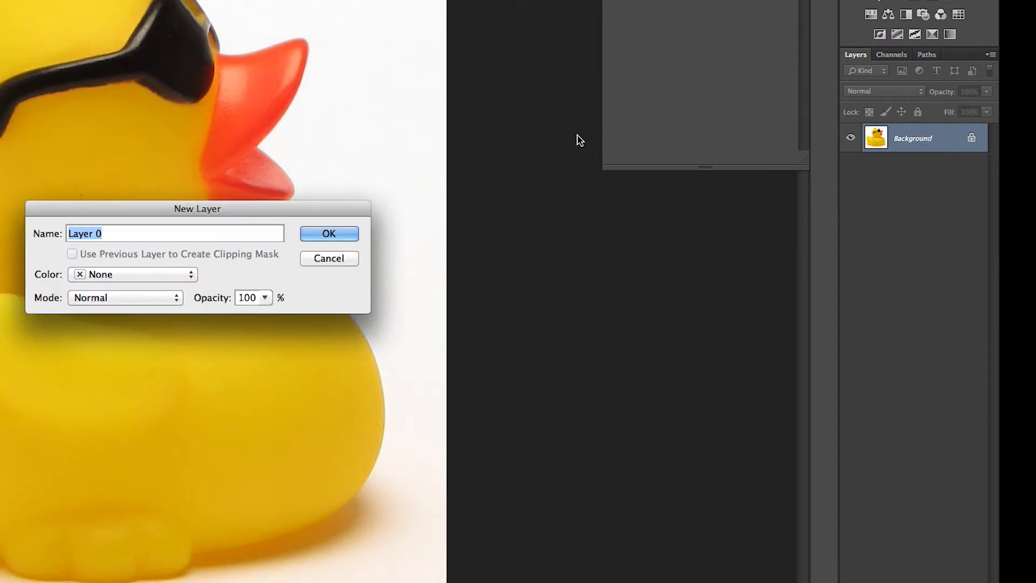
left_click(330, 234)
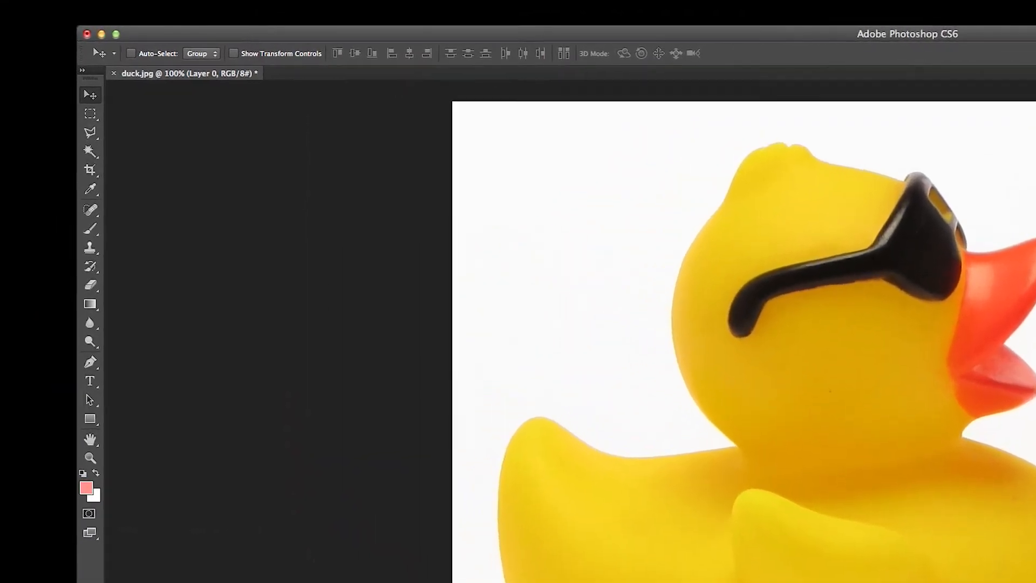
- Select a small square of the white background above the duck's tail with the Rectangular Marquee and delete it
left_click(98, 111)
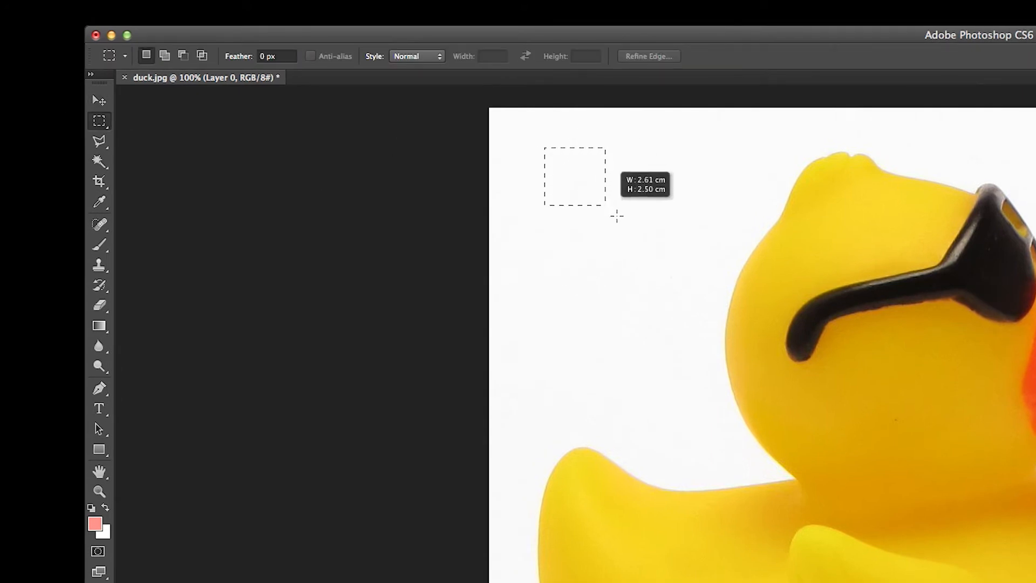
left_click_drag(616, 216, 629, 228)
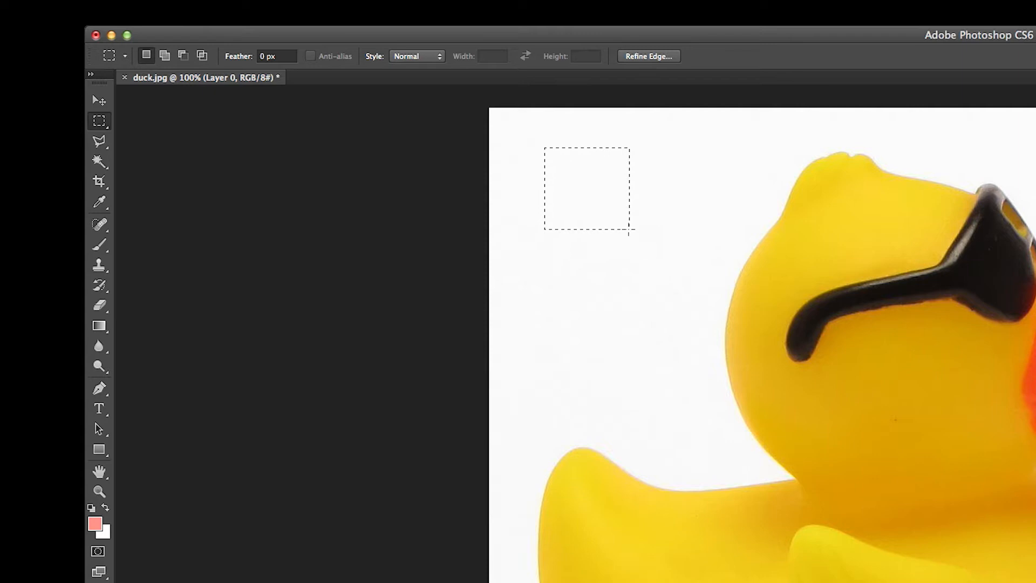
key("Delete")
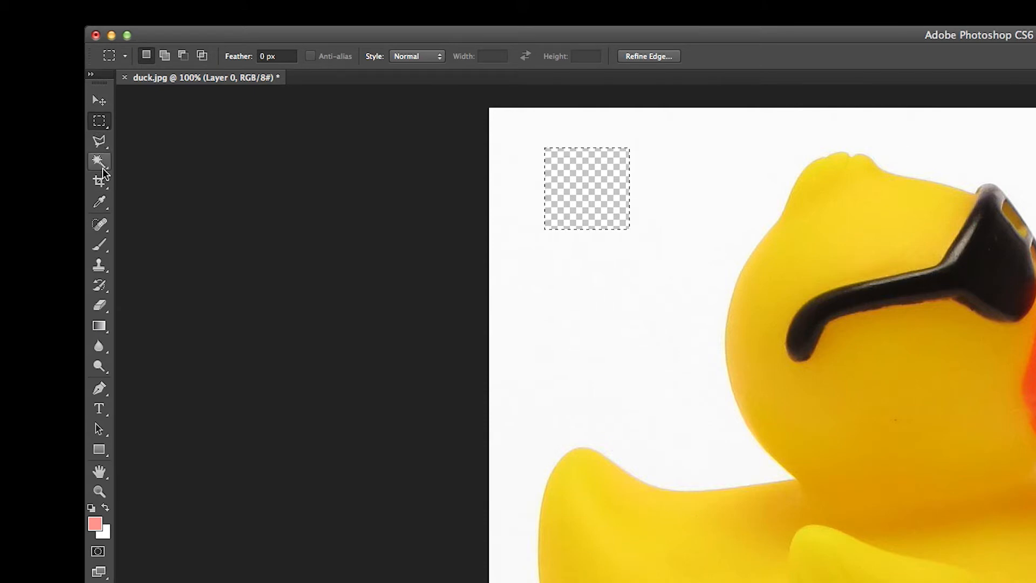
- Try the Magic Wand at tolerance 40 on the white background and on the duck's yellow head
mouse_move(103, 172)
left_mouse_down()
mouse_move(139, 160)
mouse_move(161, 176)
mouse_move(160, 162)
mouse_move(159, 173)
left_mouse_up()
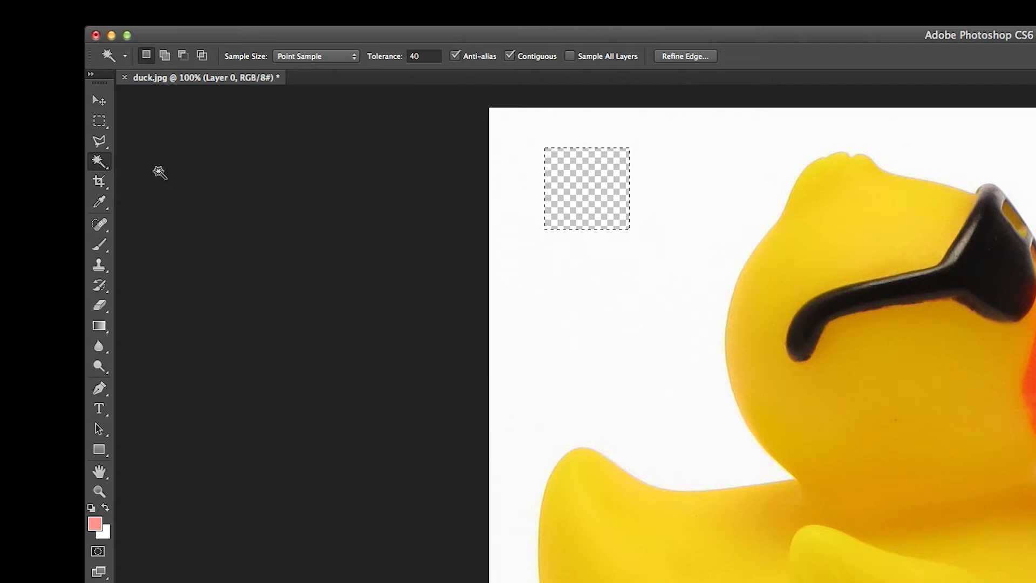
left_click(395, 54)
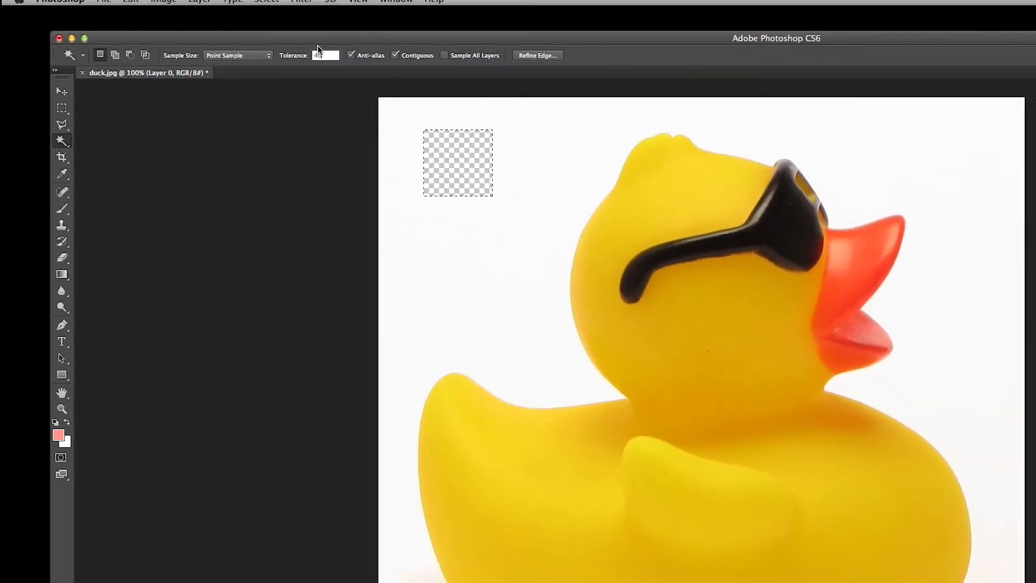
type("40")
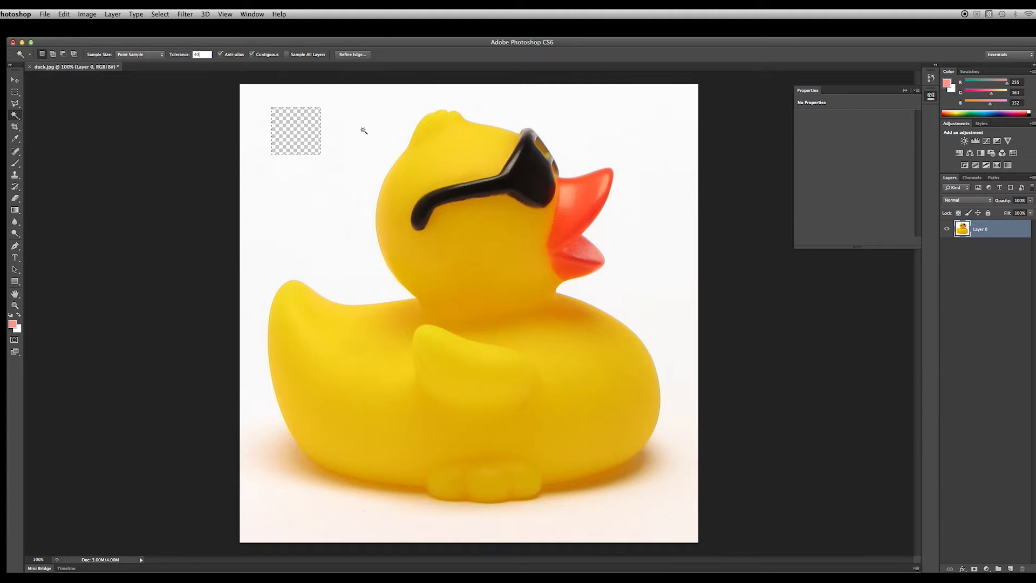
left_click(379, 130)
left_click(446, 152)
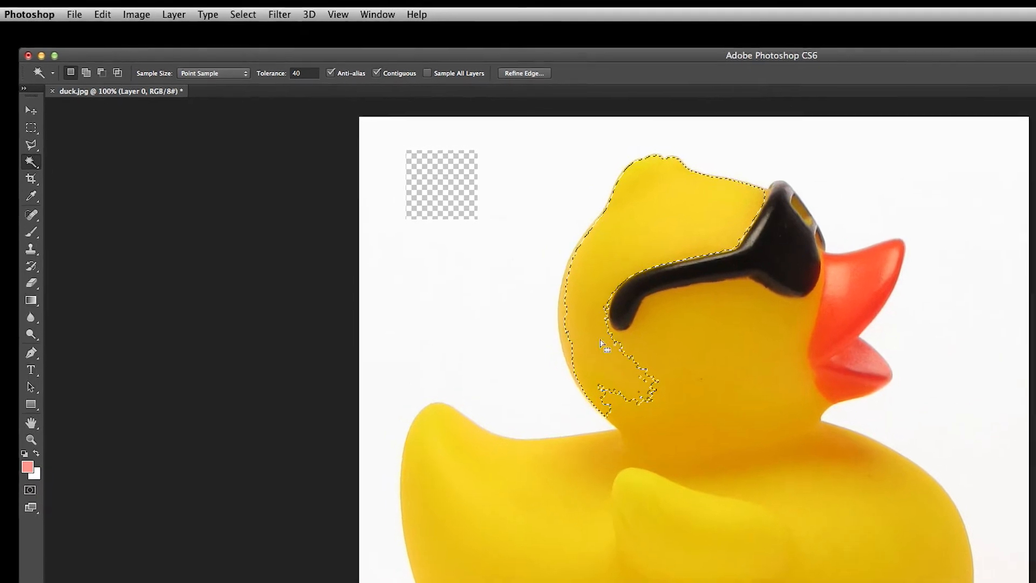
- Set the Magic Wand tolerance to 80, select the white background around the duck and delete it
left_click(341, 79)
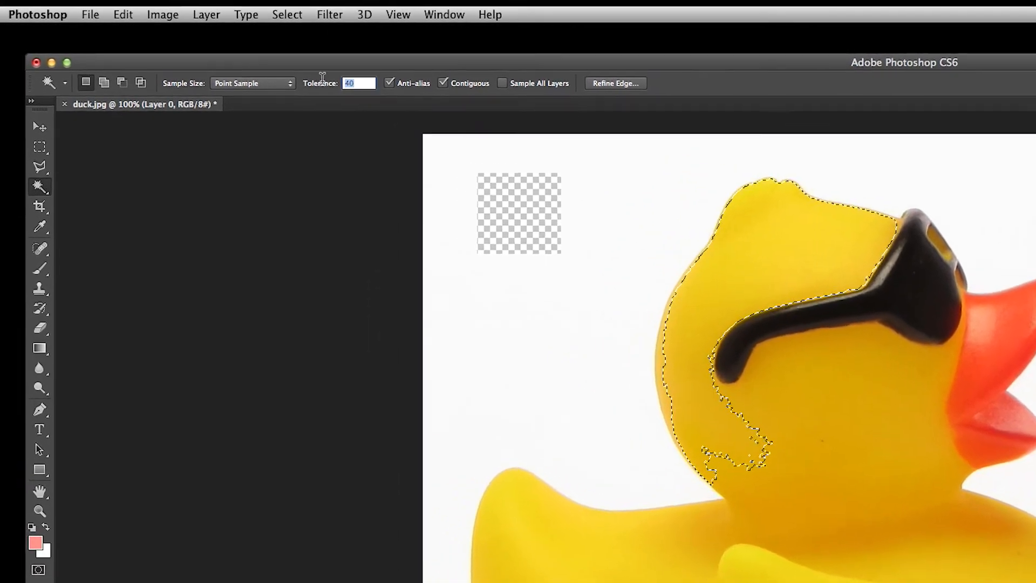
type("80")
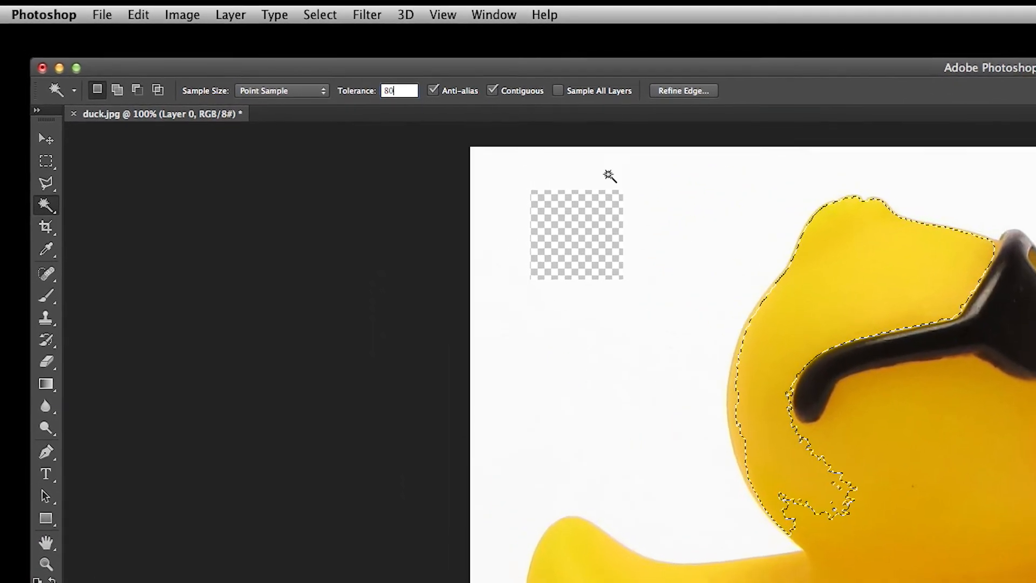
left_click(925, 452)
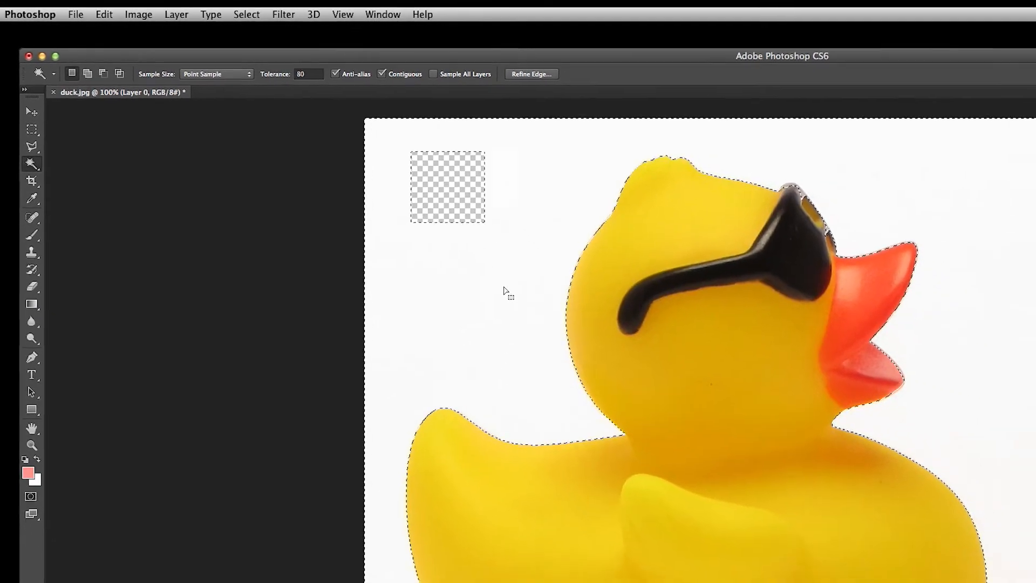
left_click(540, 309)
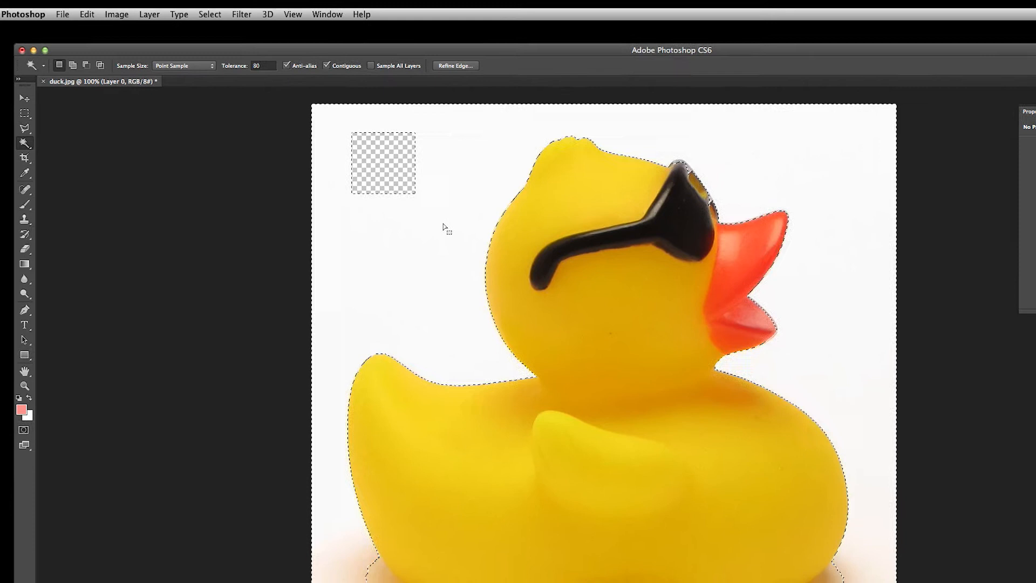
key("Delete")
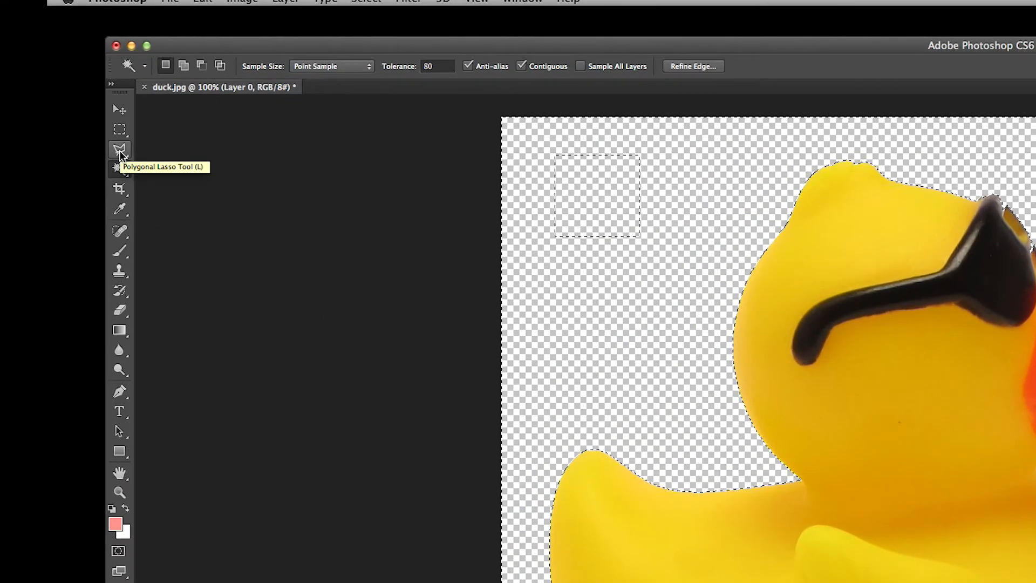
- Clear the selection, outline the shadow beneath the duck's tail end with the freehand Lasso and delete it
left_click(119, 152)
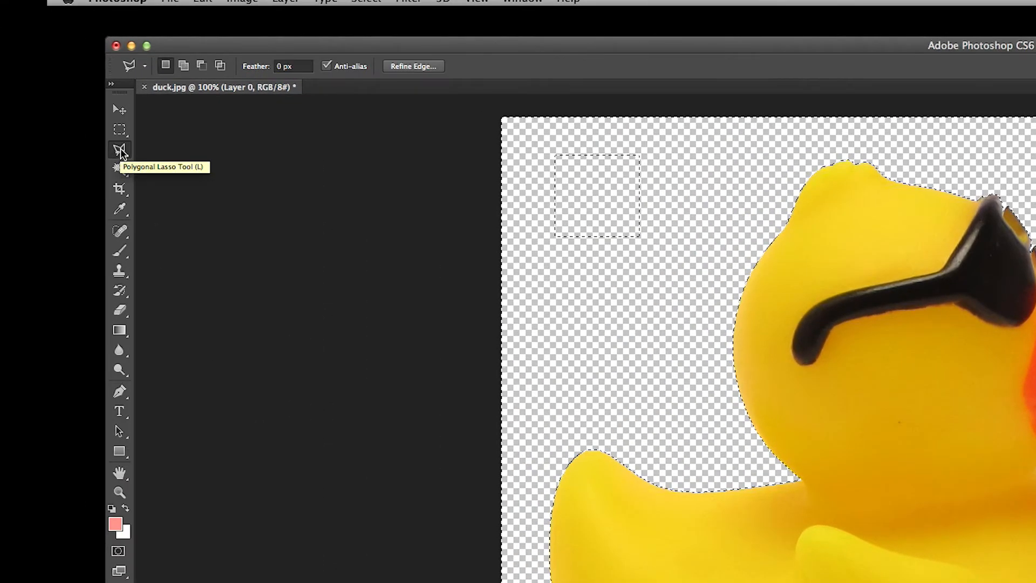
left_click_drag(120, 152, 190, 147)
key("super+d")
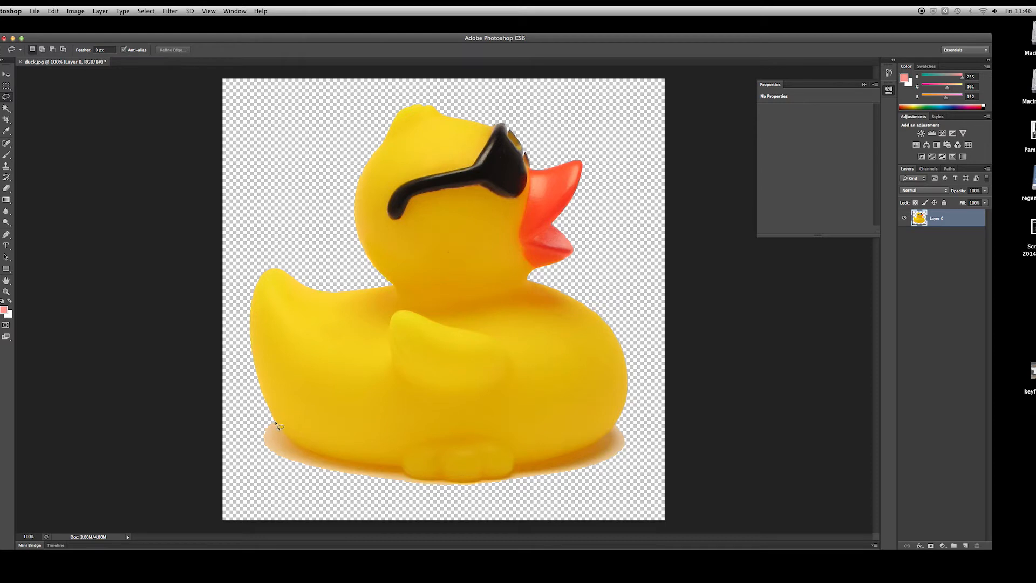
mouse_move(354, 477)
left_mouse_down()
mouse_move(332, 494)
mouse_move(262, 481)
mouse_move(242, 447)
mouse_move(247, 421)
left_mouse_up()
left_click_drag(248, 422, 247, 421)
key("Delete")
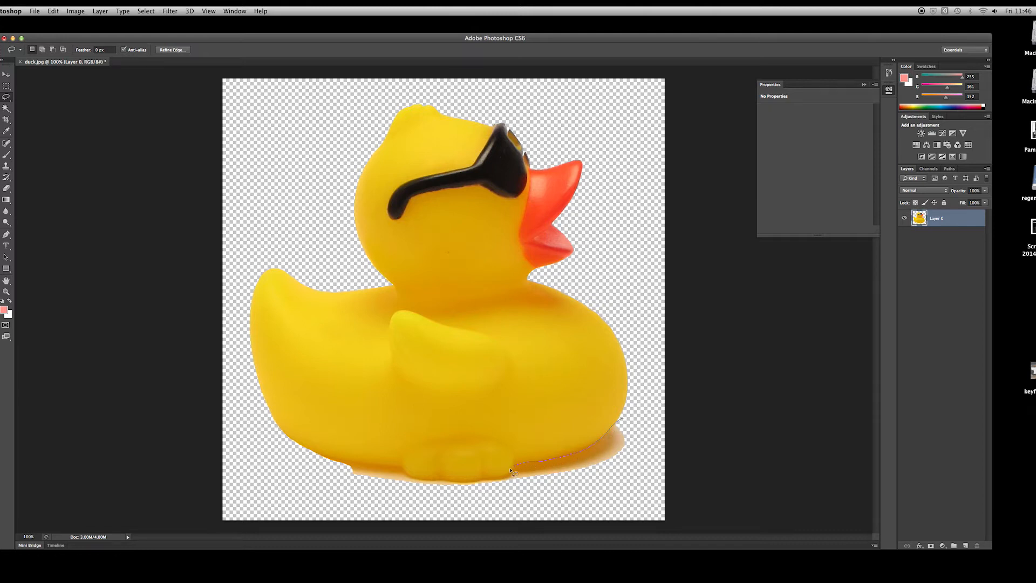
- Lasso and delete the remaining shadow below the duck's chest and along its underside, and clear the selection
mouse_move(479, 490)
left_mouse_down()
mouse_move(629, 476)
mouse_move(645, 422)
left_mouse_up()
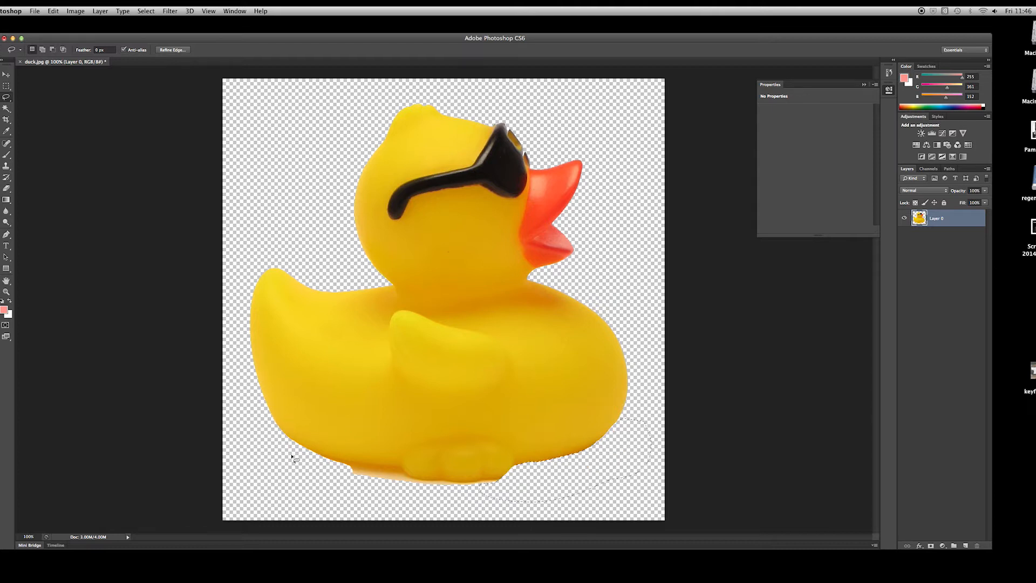
left_click(312, 453)
mouse_move(509, 481)
left_mouse_down()
mouse_move(468, 507)
mouse_move(347, 504)
mouse_move(279, 471)
left_mouse_up()
key("Delete")
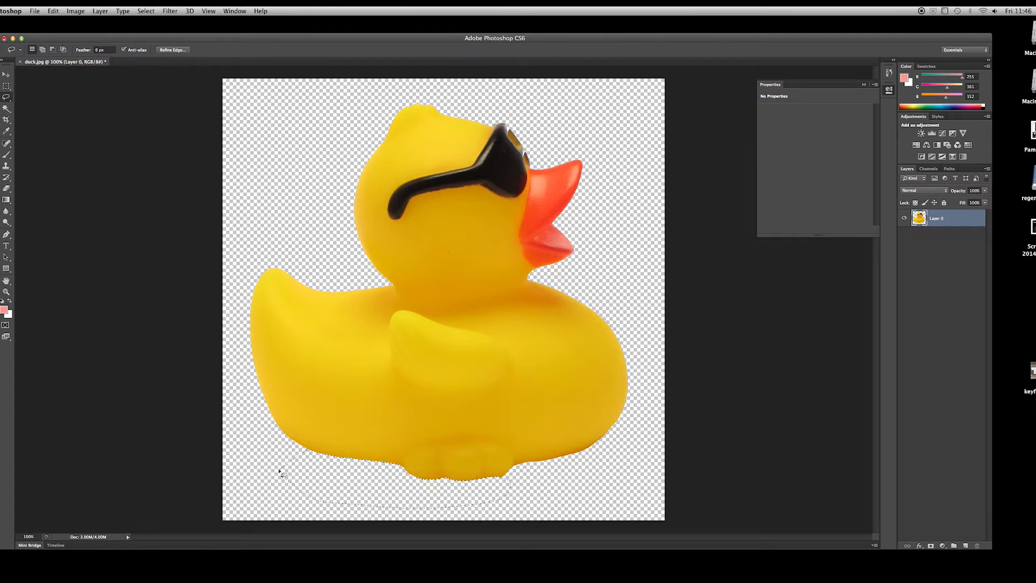
left_click(6, 86)
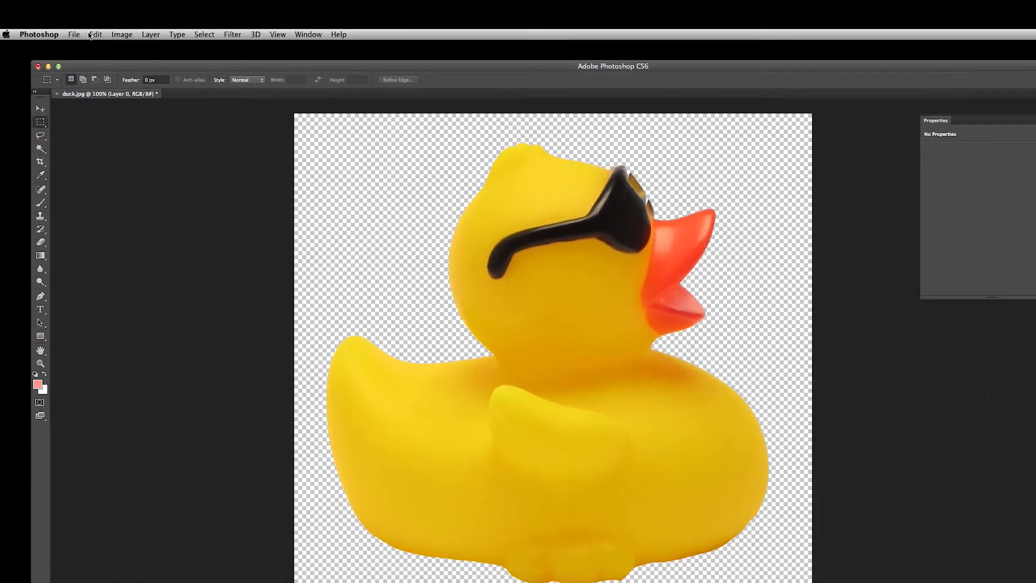
- Save the cut-out duck as duckcut.psd in Photoshop format with layers in the duckpond folder
left_click(34, 12)
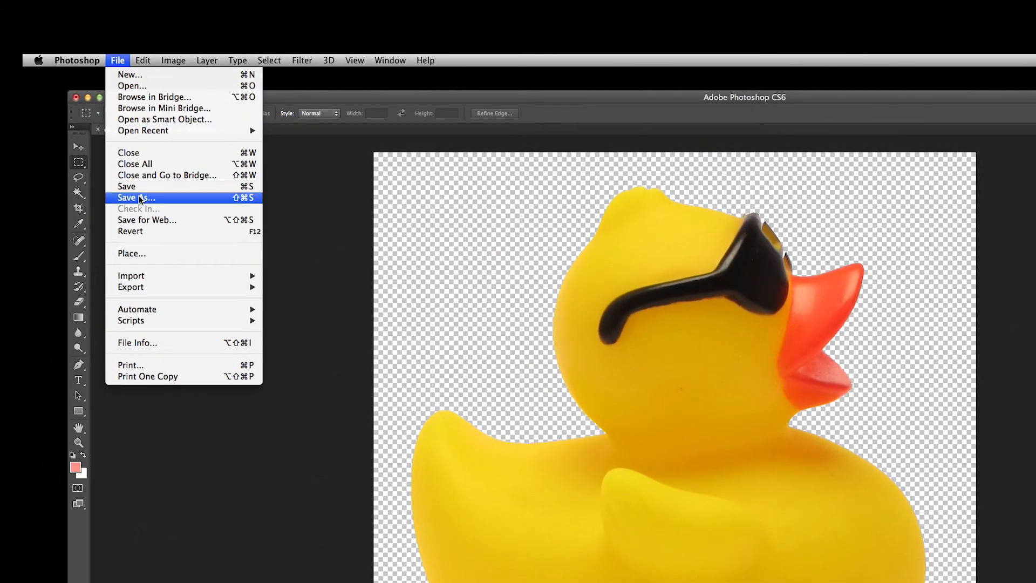
left_click(141, 198)
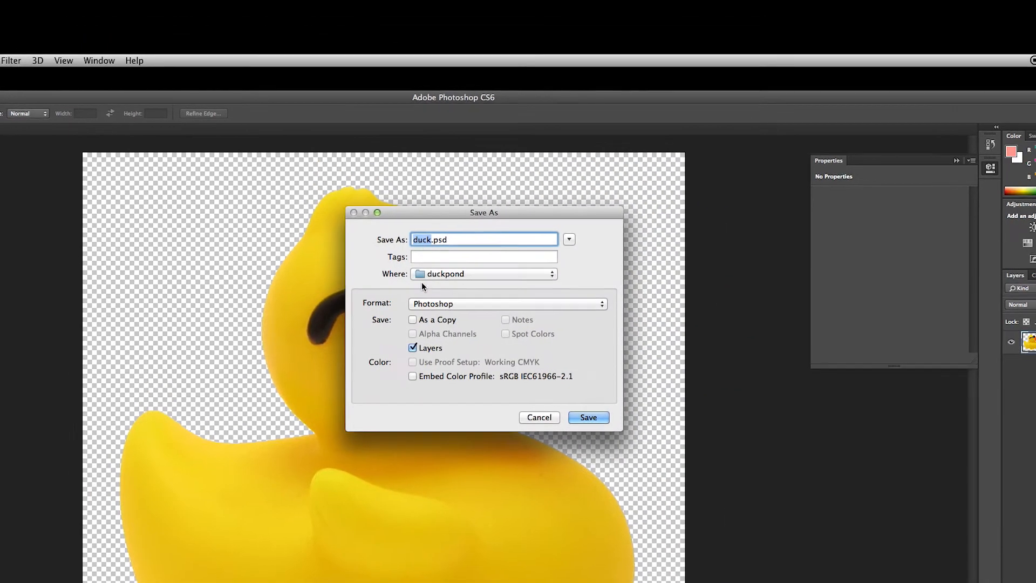
left_click(420, 240)
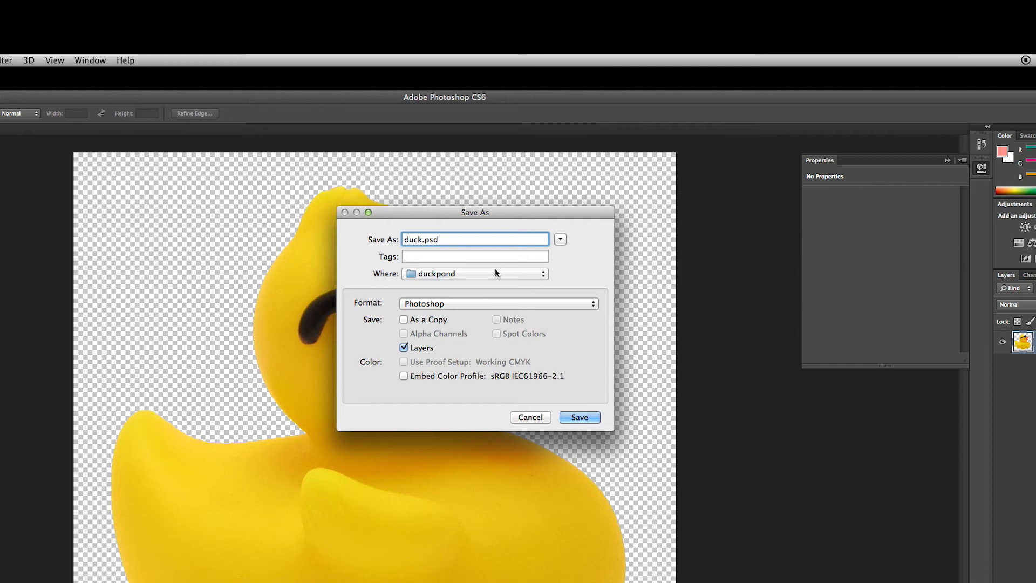
type("cut")
left_click(579, 417)
left_click(603, 407)
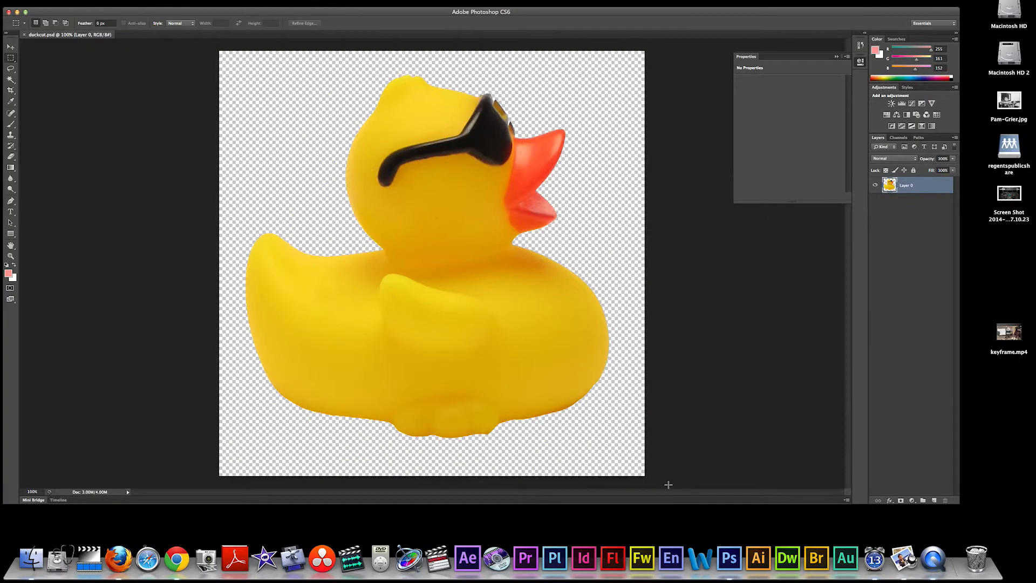
- Switch to Adobe Premiere Pro CS6 and start a new project named "duck"
left_click(525, 558)
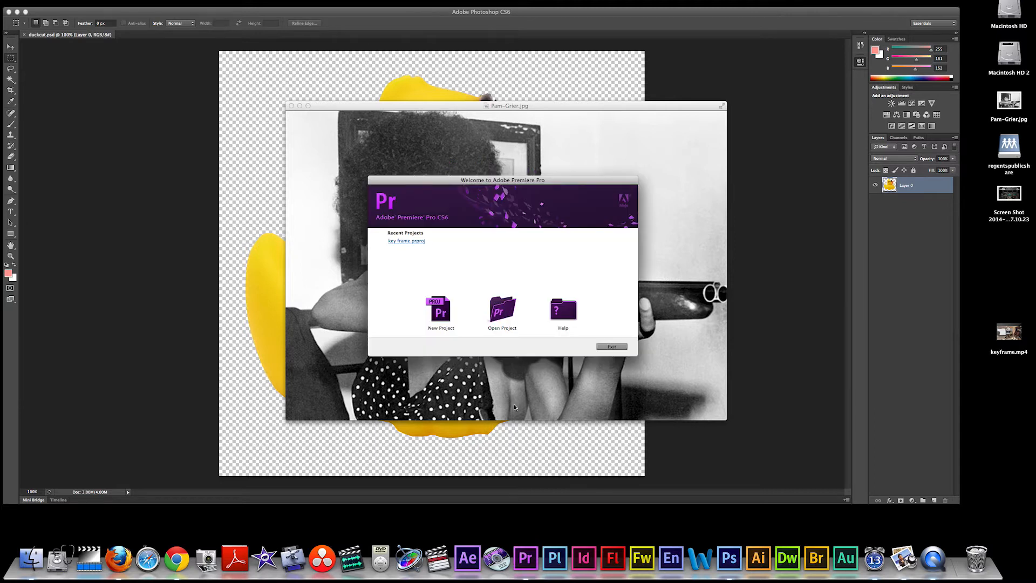
left_click(441, 308)
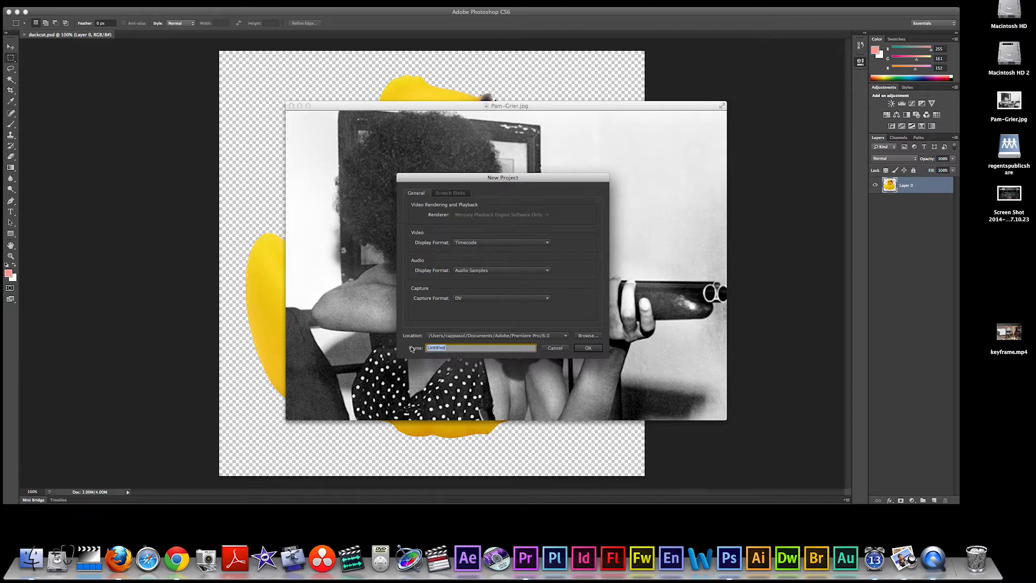
type("duck")
- Set the new project's location to the duck pond movie folder on the Desktop and create the project
left_click(567, 337)
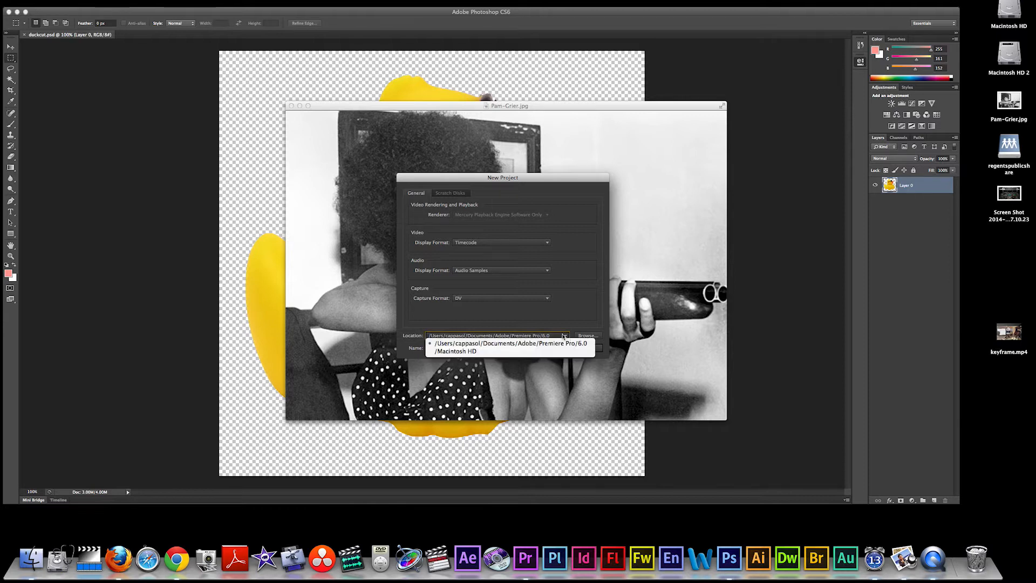
left_click(567, 343)
left_click(587, 335)
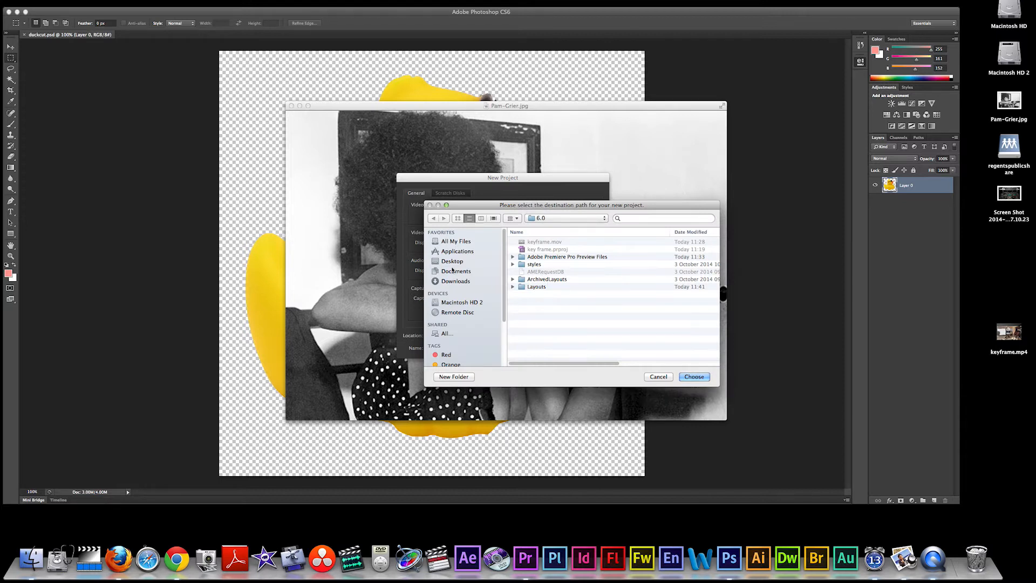
key("super+shift+d")
left_click(549, 264)
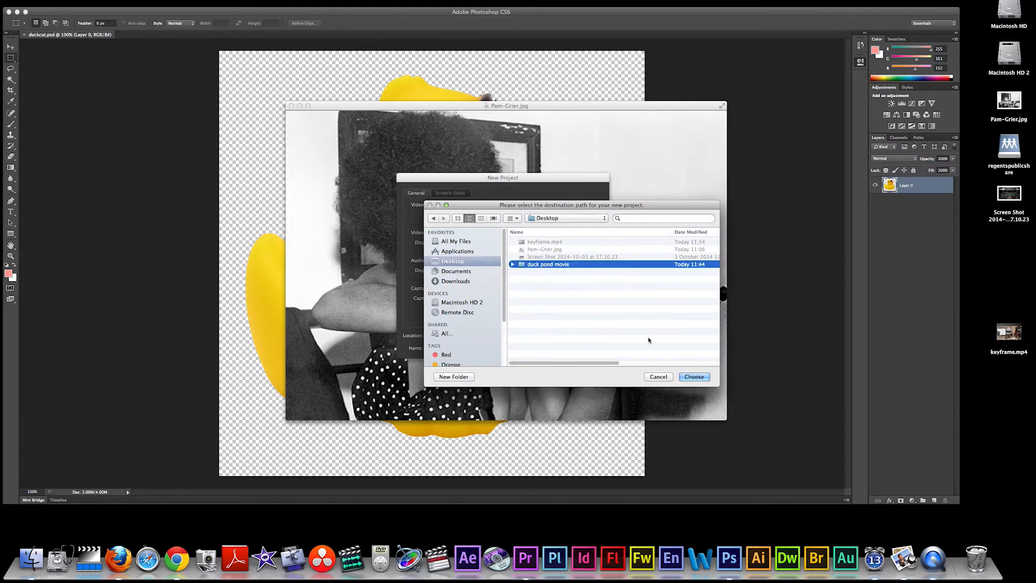
left_click(693, 376)
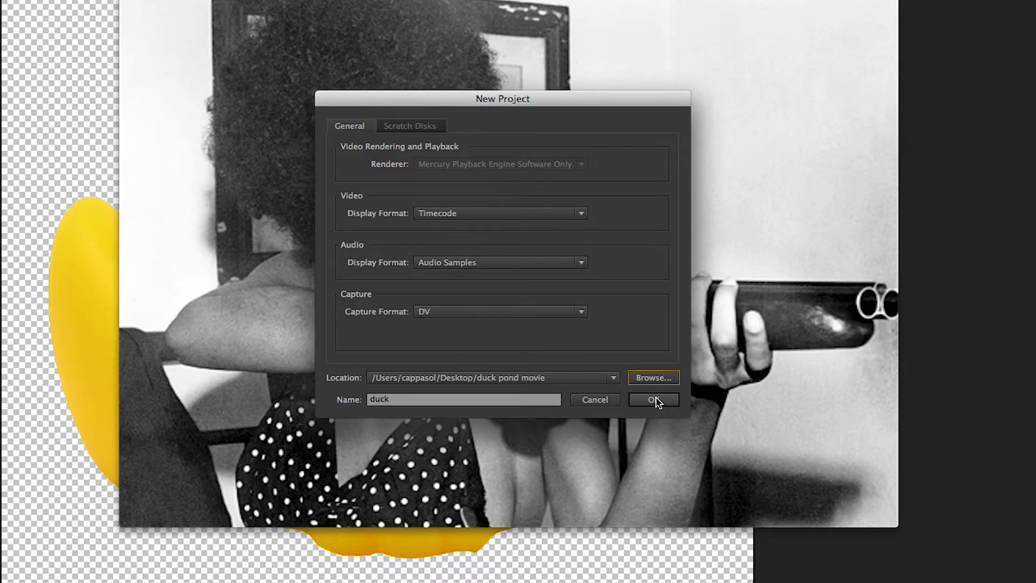
left_click(654, 400)
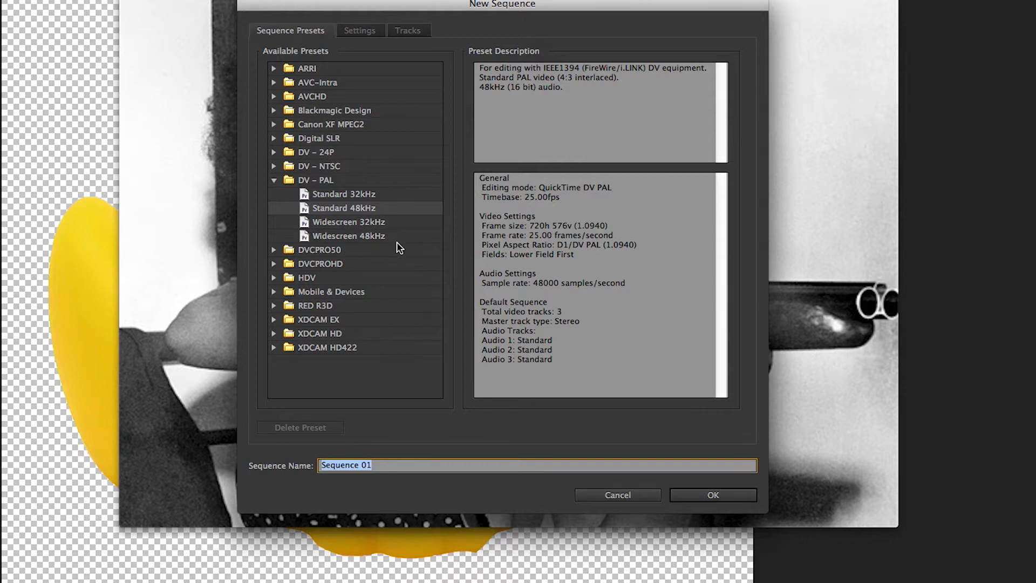
- Create a sequence named "duckpond" with the DVCPROHD 1080p24 preset
left_click(274, 180)
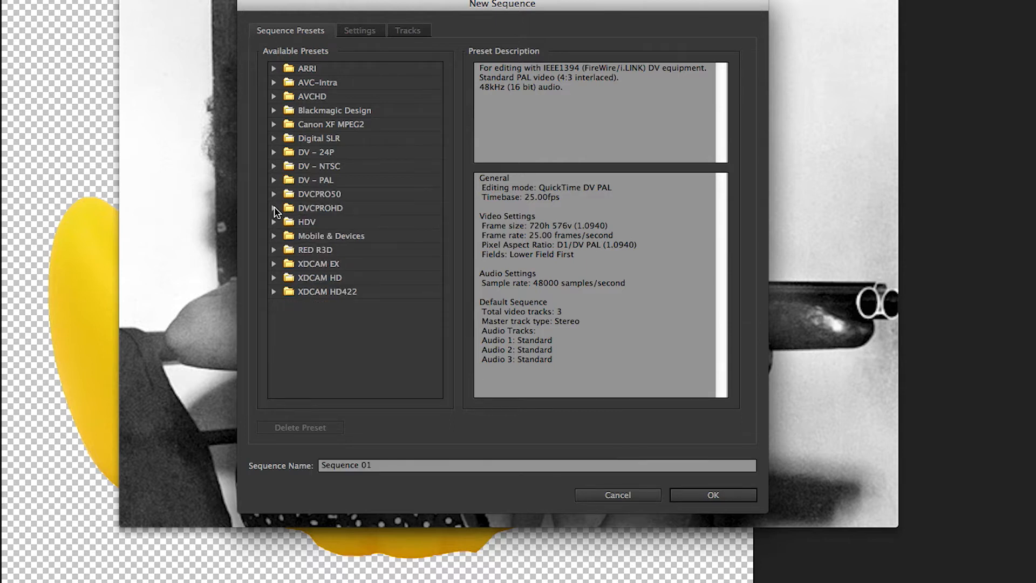
left_click(273, 208)
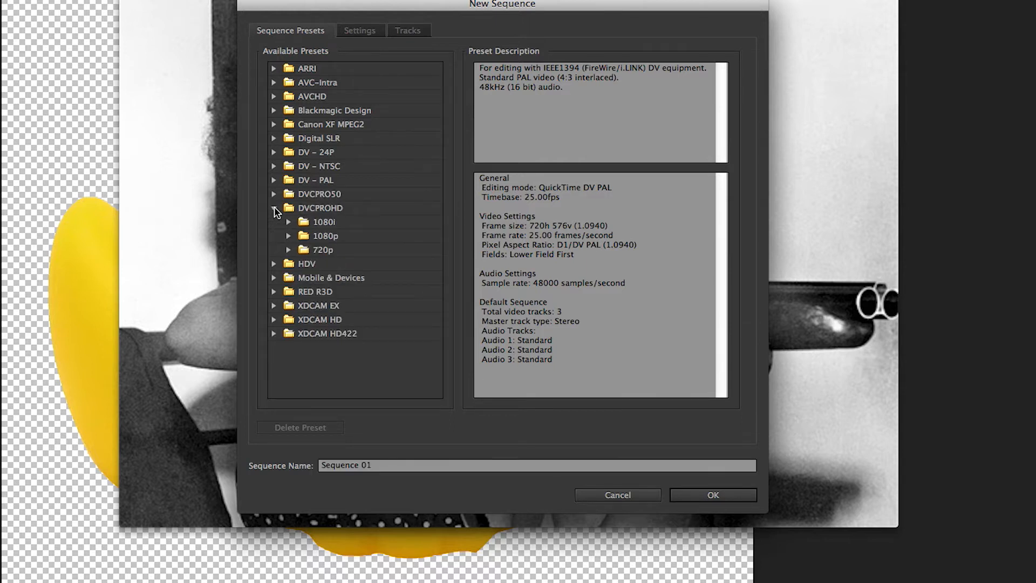
left_click(290, 236)
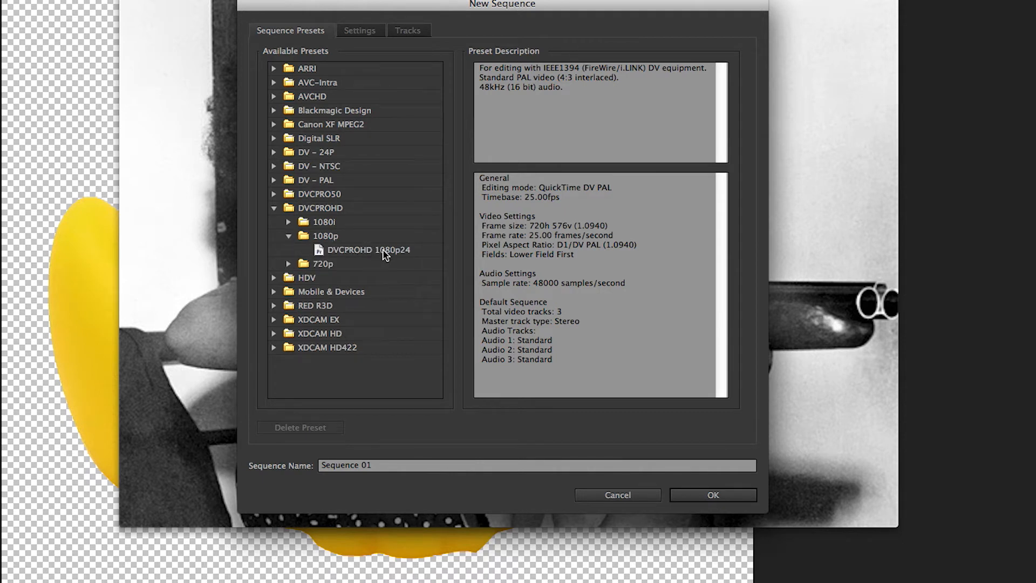
left_click(370, 251)
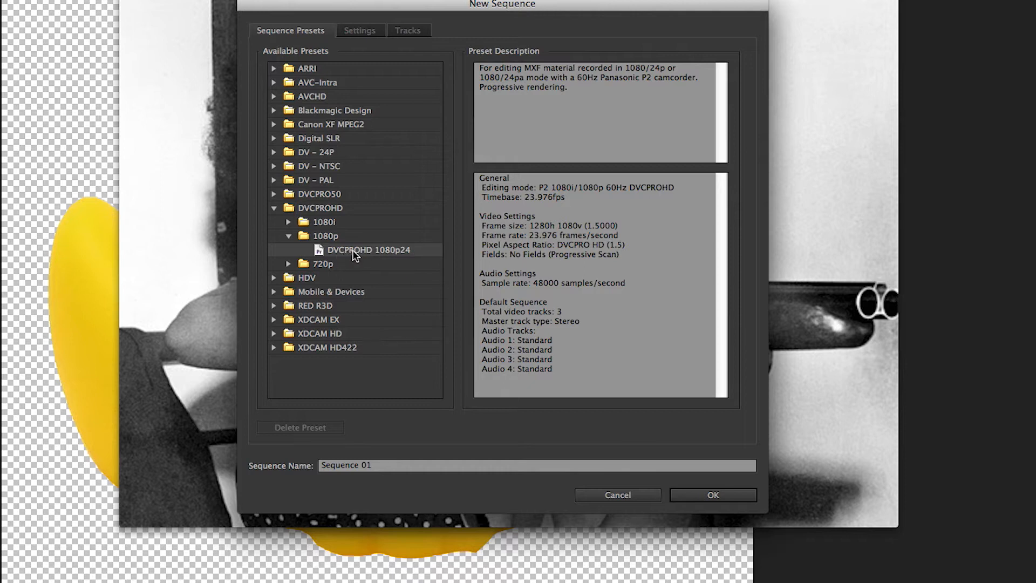
left_click_drag(418, 465, 308, 467)
type("duc")
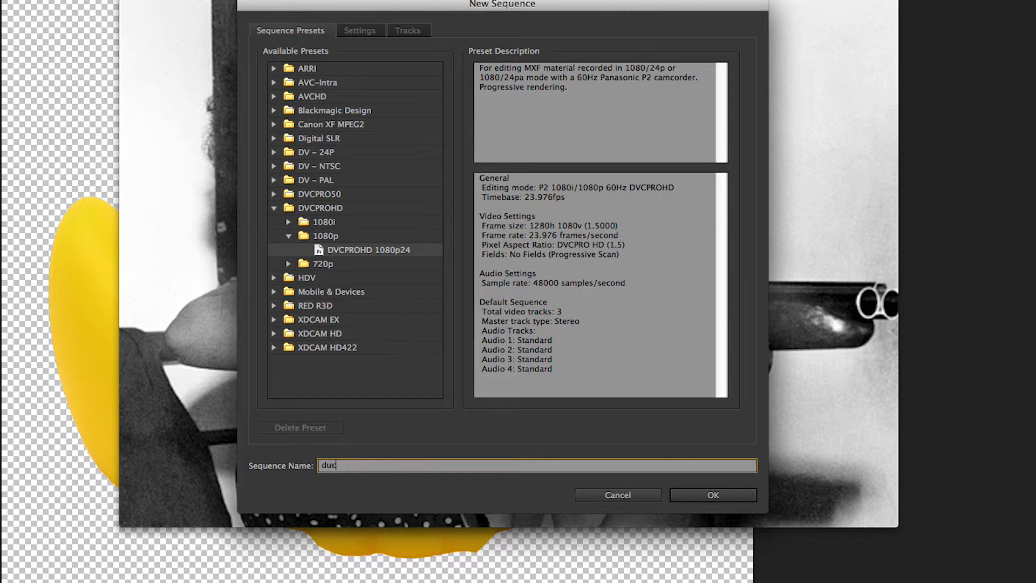
type("kpond")
left_click(710, 496)
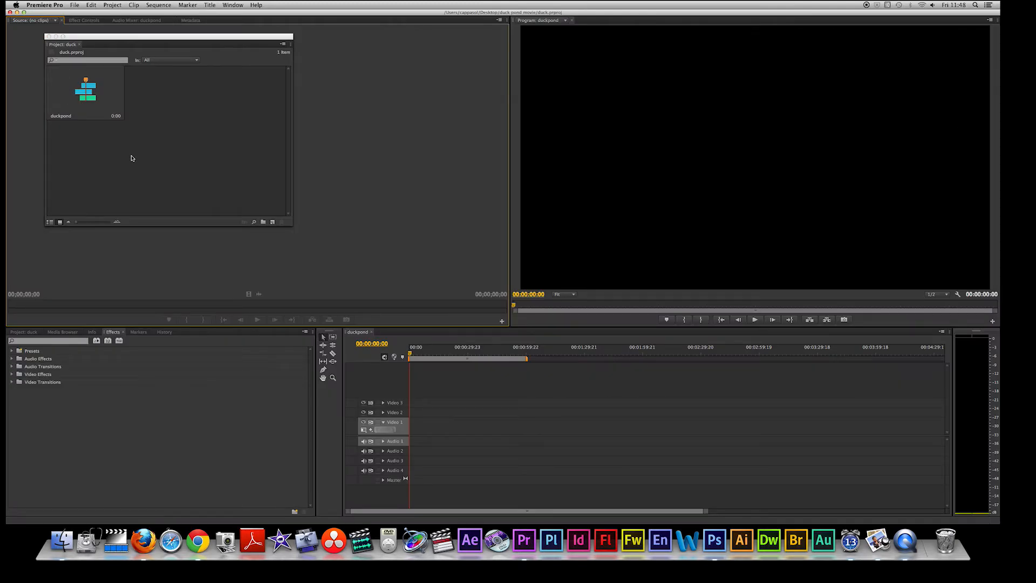
- Close the floating project window, show the docked project contents, and import pond.jpg and duckcut.psd from the duckpond folder
left_click(48, 36)
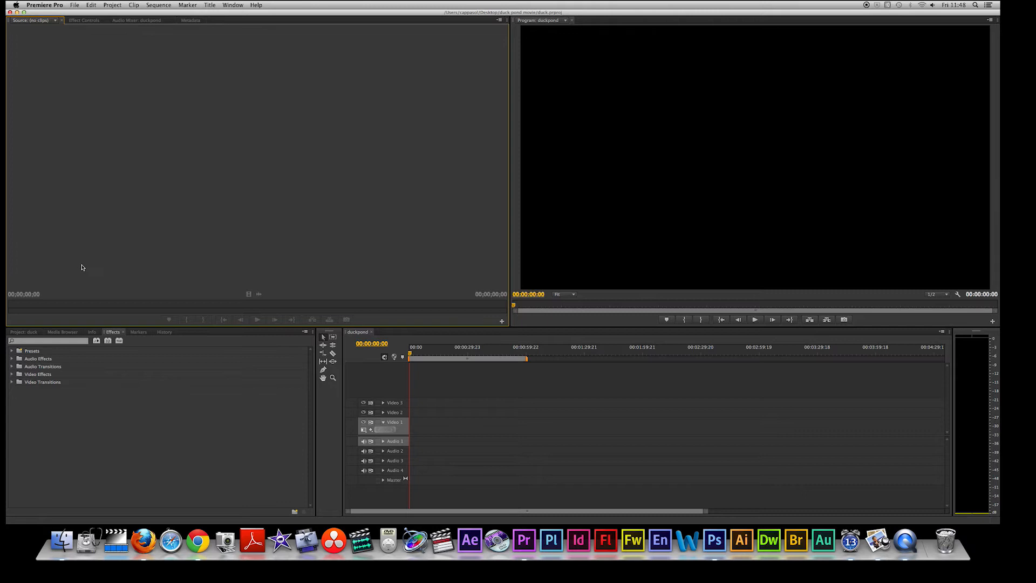
left_click(24, 332)
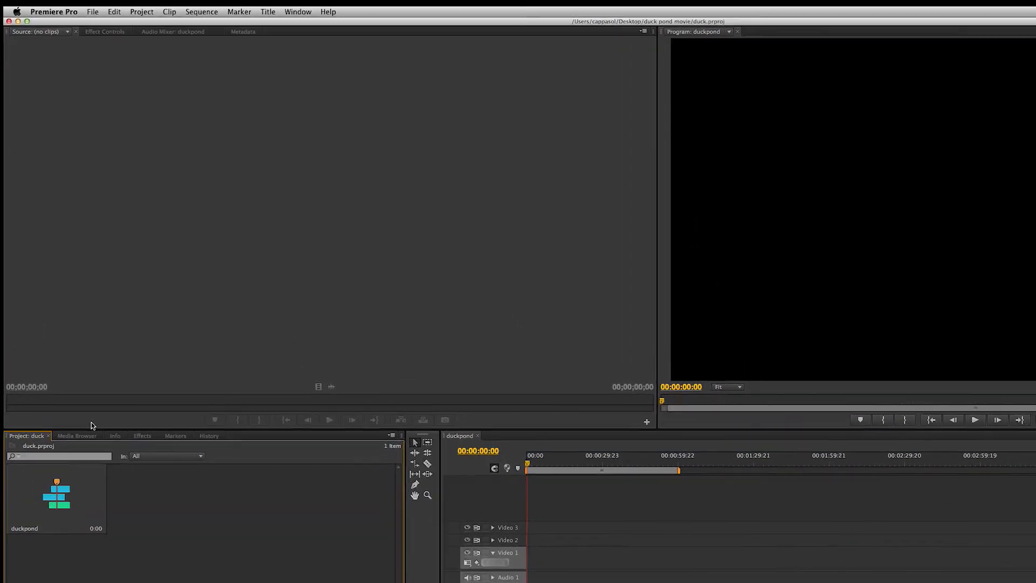
left_click(99, 14)
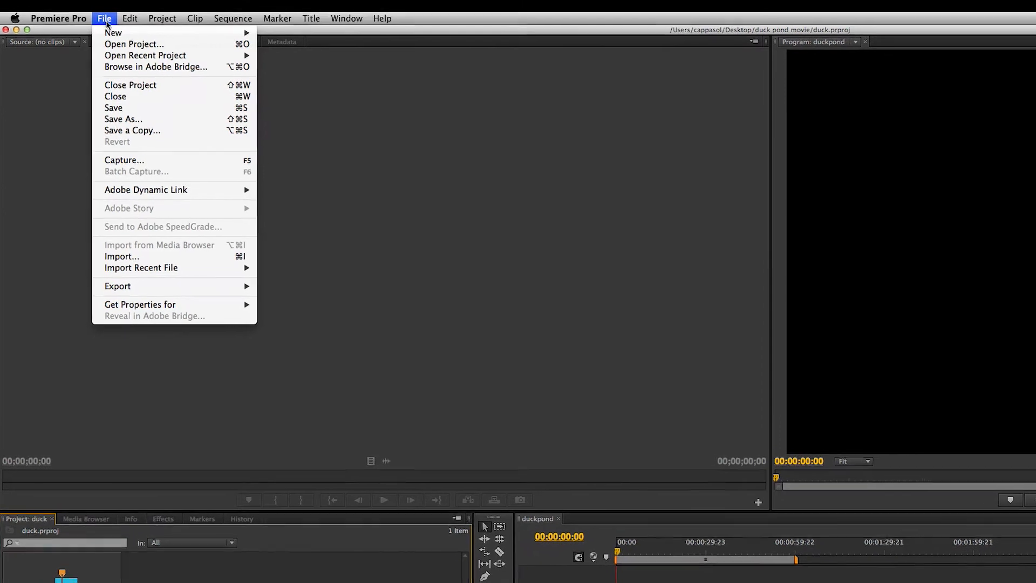
left_click(150, 278)
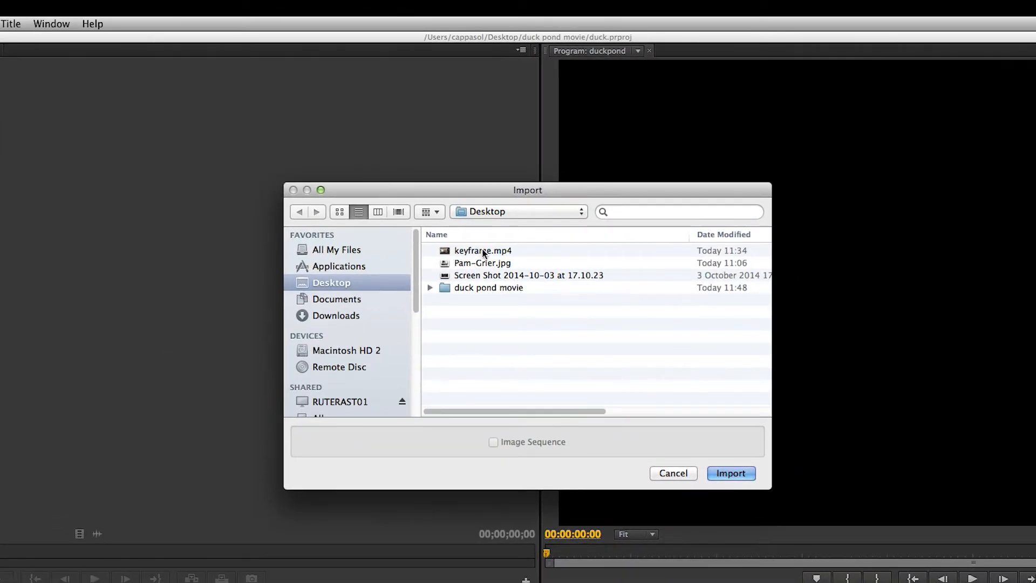
left_click(562, 215)
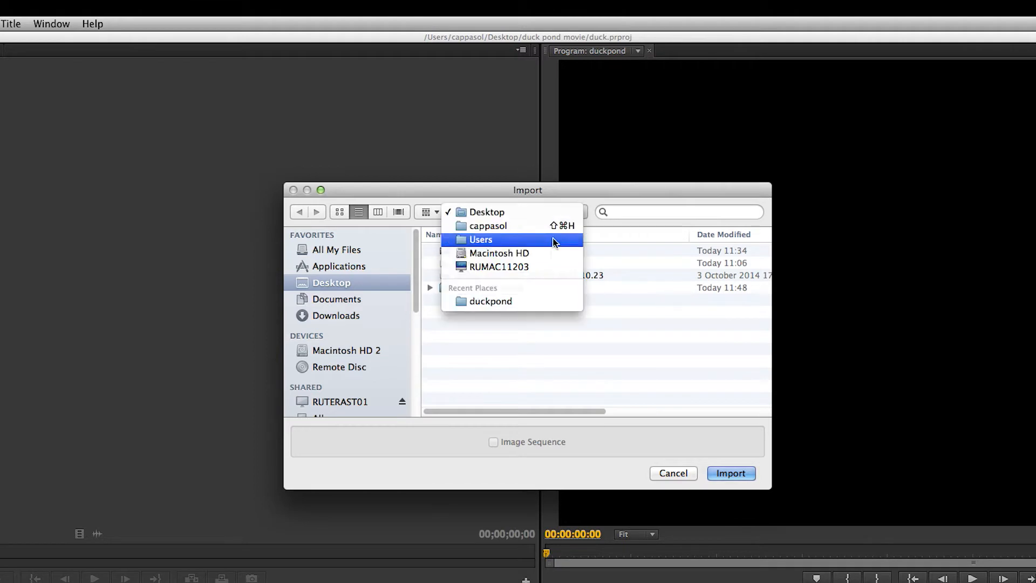
left_click(494, 301)
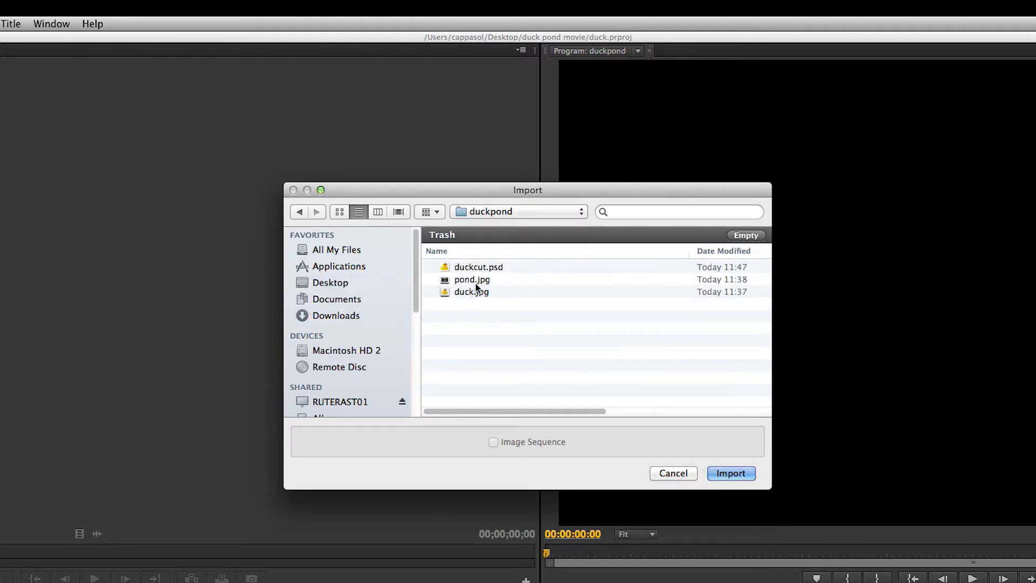
left_click(463, 280)
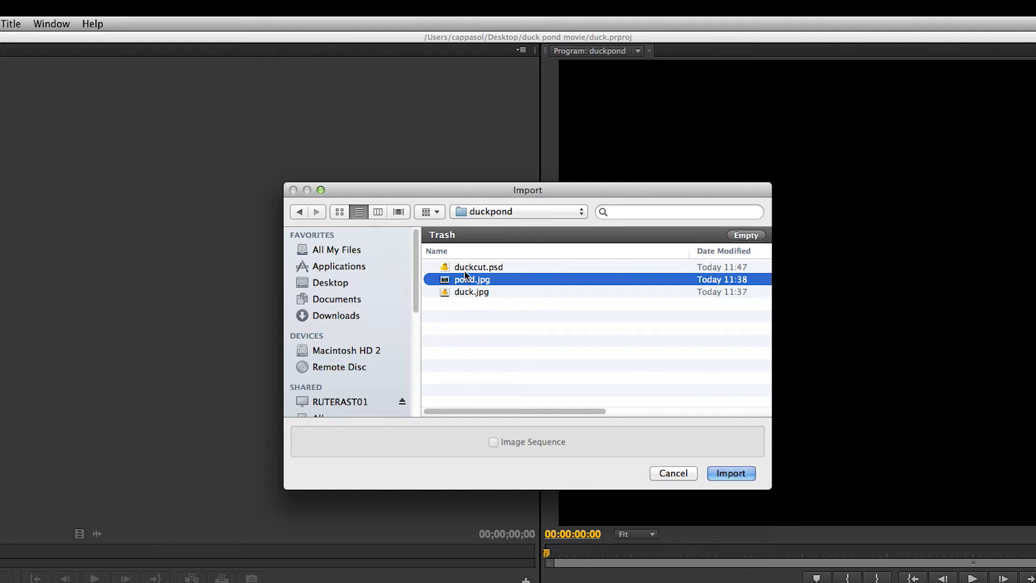
left_click(488, 266, "shift")
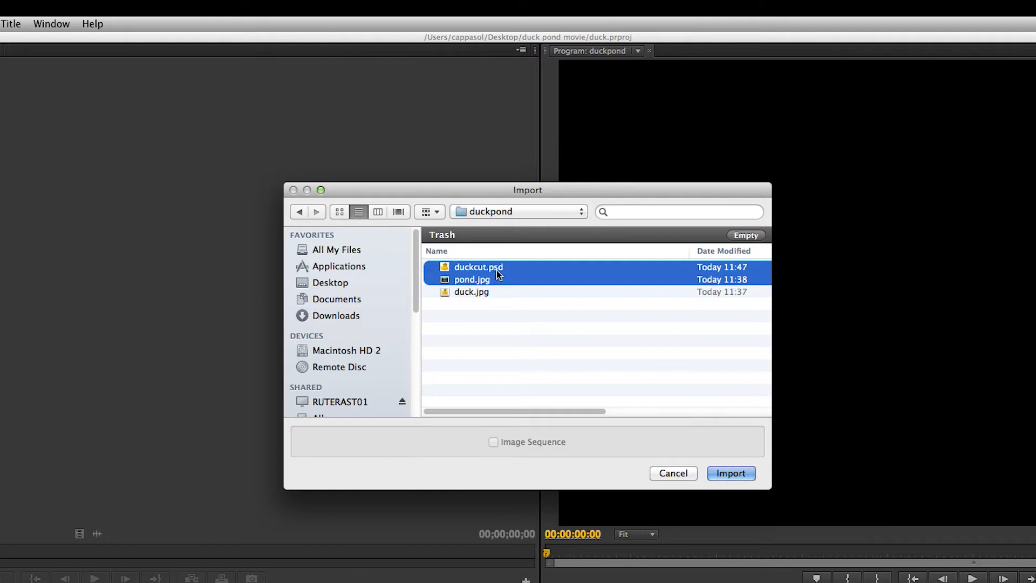
left_click(731, 473)
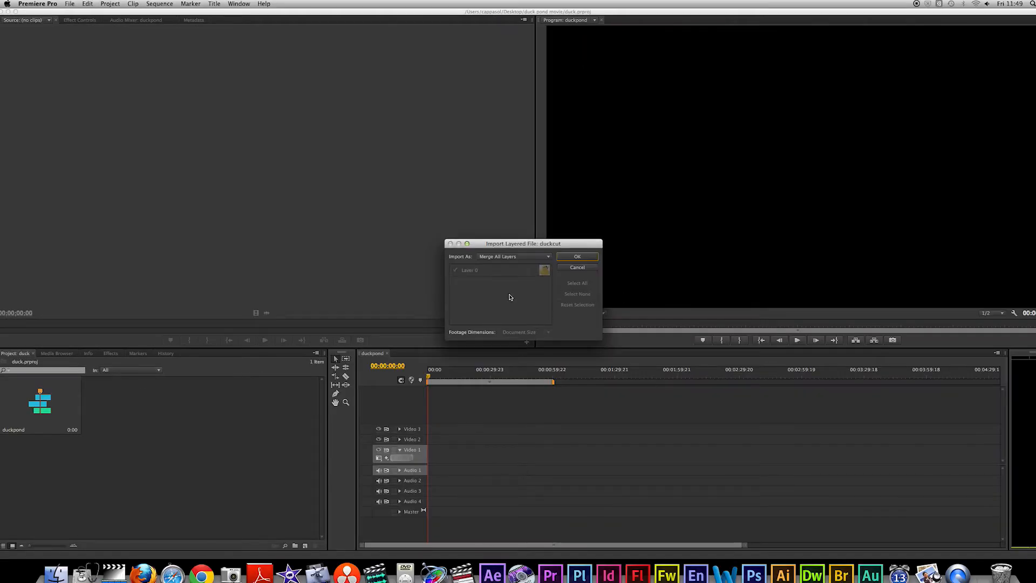
- Import the layered duckcut file as Individual Layers, keeping Layer 0 at document size
left_click(548, 259)
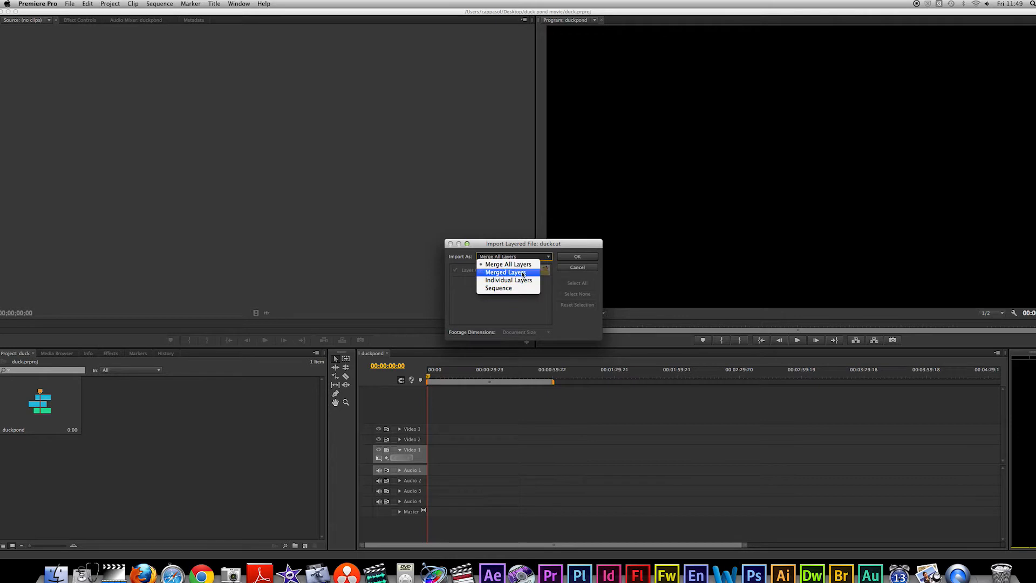
left_click(511, 285)
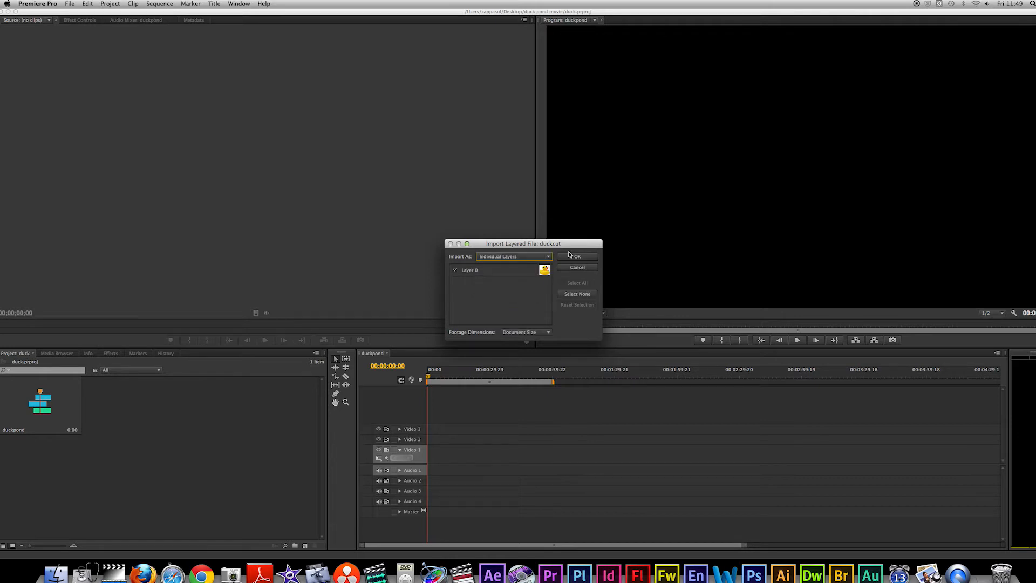
left_click(578, 258)
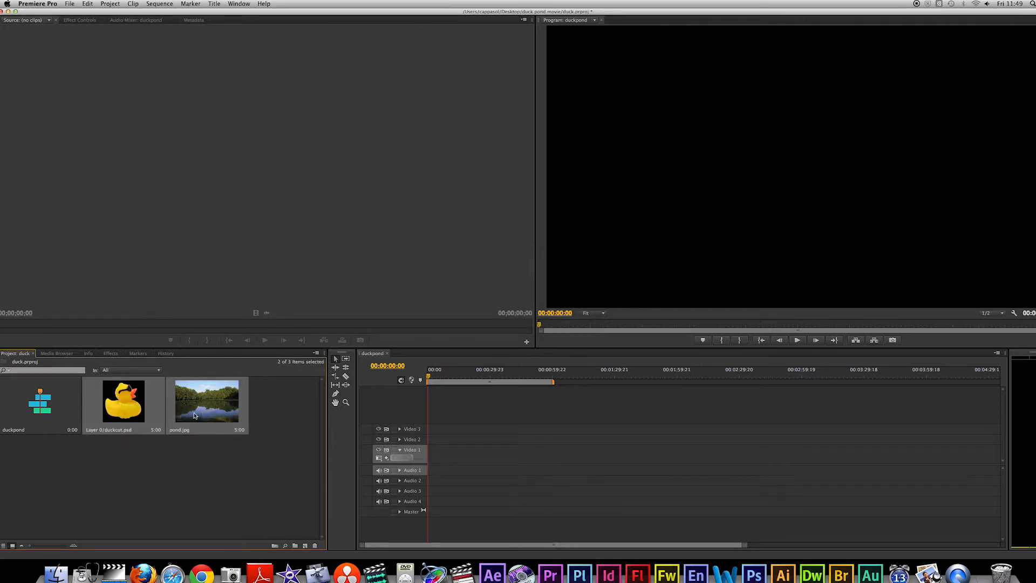
- Place pond.jpg at the start of Video 1 and extend the clip to about 24:18
left_click_drag(209, 405, 428, 458)
left_click(207, 463)
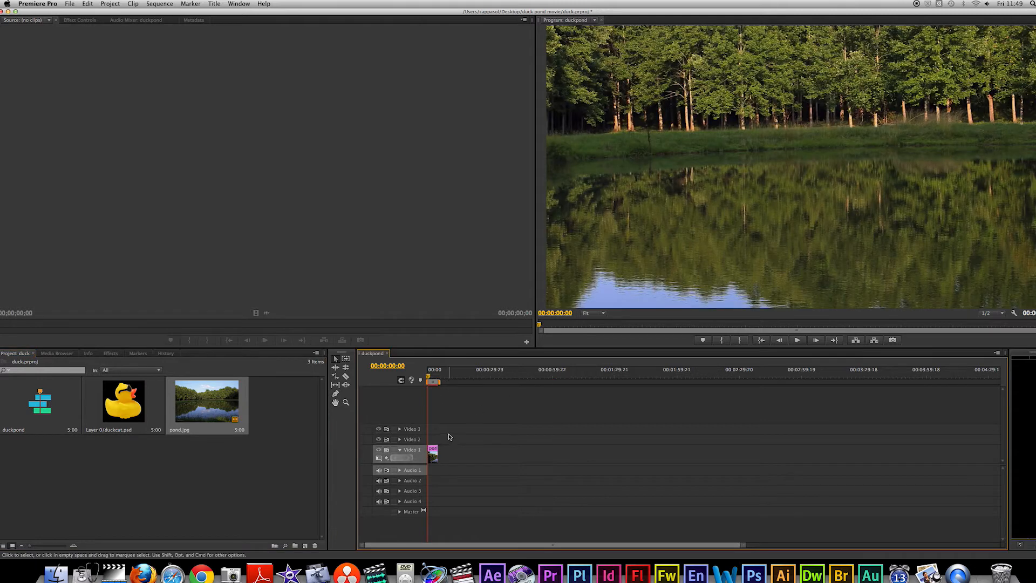
left_click(435, 378)
left_click_drag(435, 378, 431, 378)
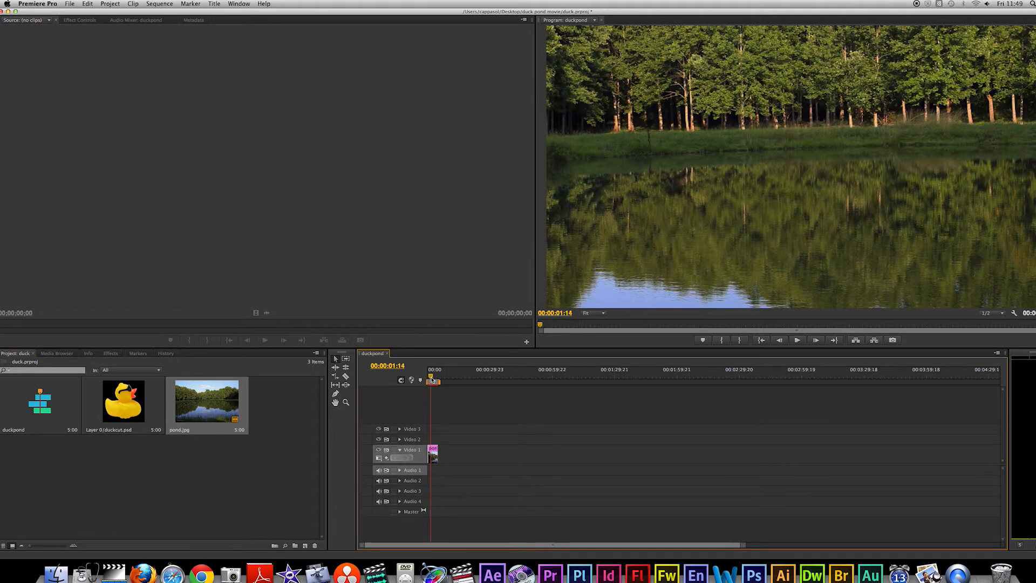
left_click_drag(743, 545, 495, 545)
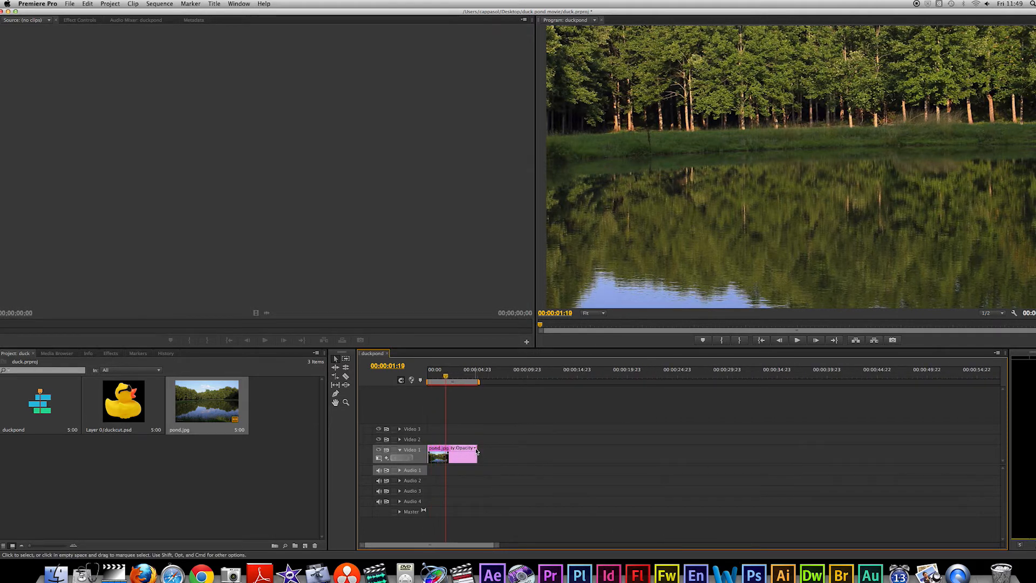
left_click_drag(477, 451, 674, 451)
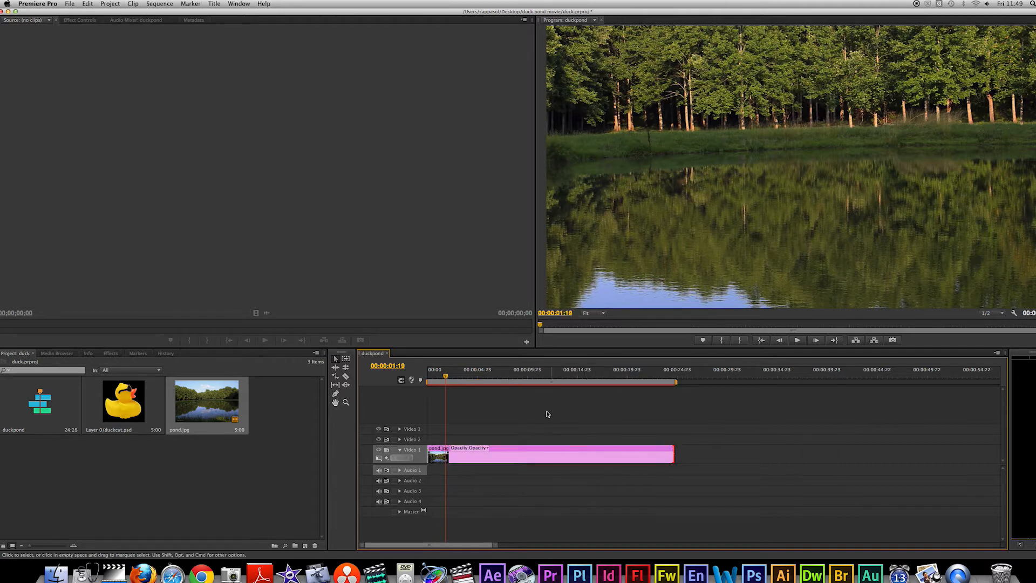
- Return the playhead to the start, then set the pond clip's scale to 51 and its position to 609, 523
left_click_drag(507, 373, 428, 373)
left_click(531, 478)
left_click(485, 463)
scroll(511, 453, "down", 1)
scroll(486, 462, "up", 1)
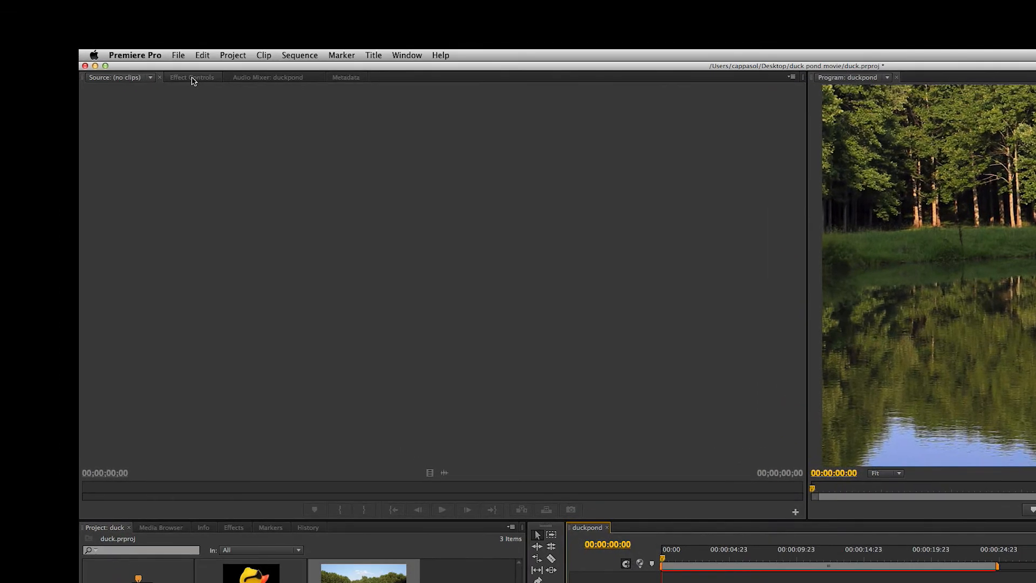
left_click(175, 71)
left_click(87, 122)
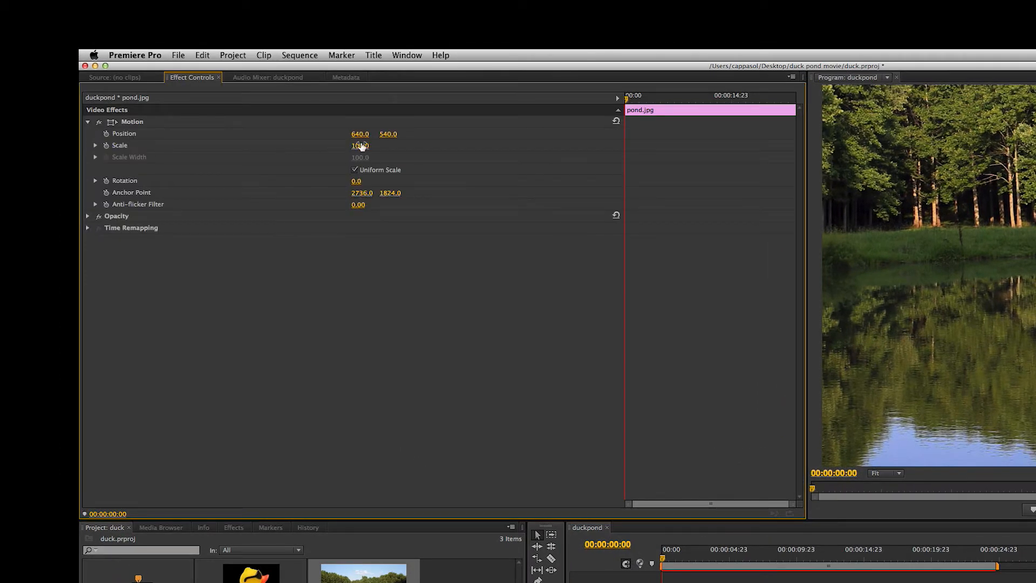
left_click_drag(360, 146, 305, 133)
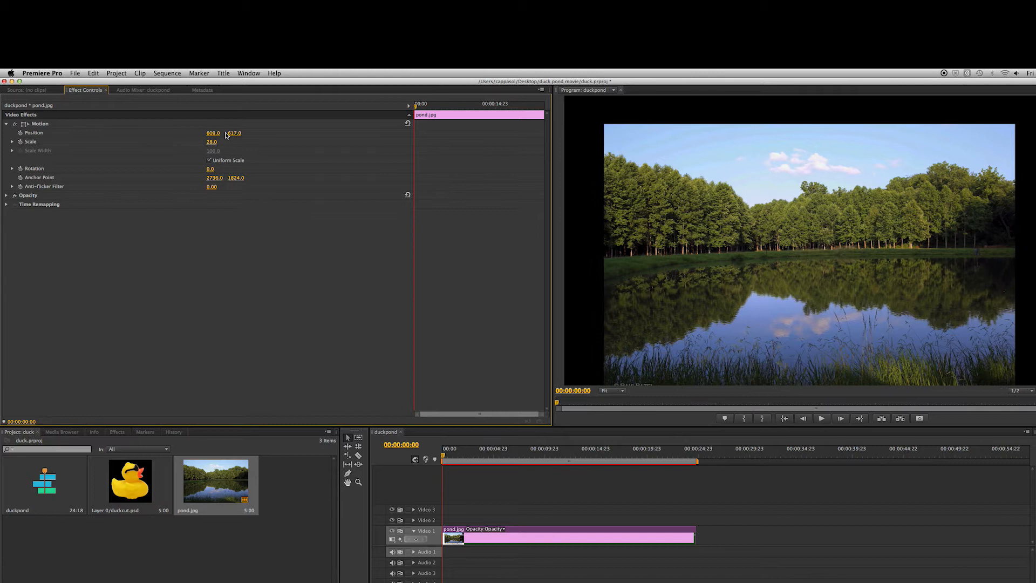
mouse_move(235, 133)
left_mouse_down()
mouse_move(184, 134)
mouse_move(224, 142)
left_mouse_up()
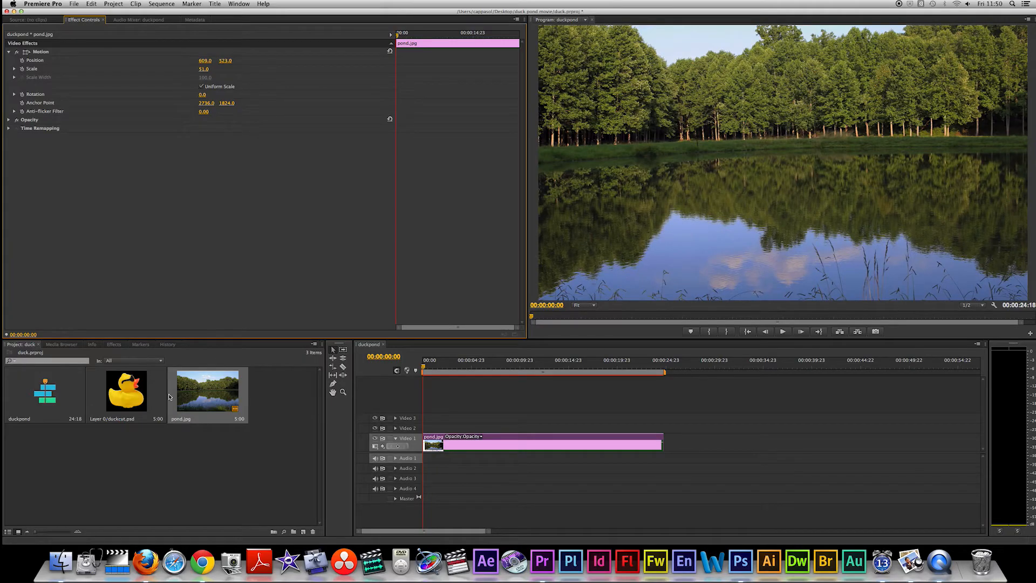
- Place the duck image on Video 2 across the pond clip's full length and move the playhead to 00:00:04:16
left_click(122, 399)
left_click_drag(122, 399, 662, 430)
left_click(468, 372)
- Scale the duck clip to 55 and set its position to 640, 591 so it sits on the pond
left_click(491, 430)
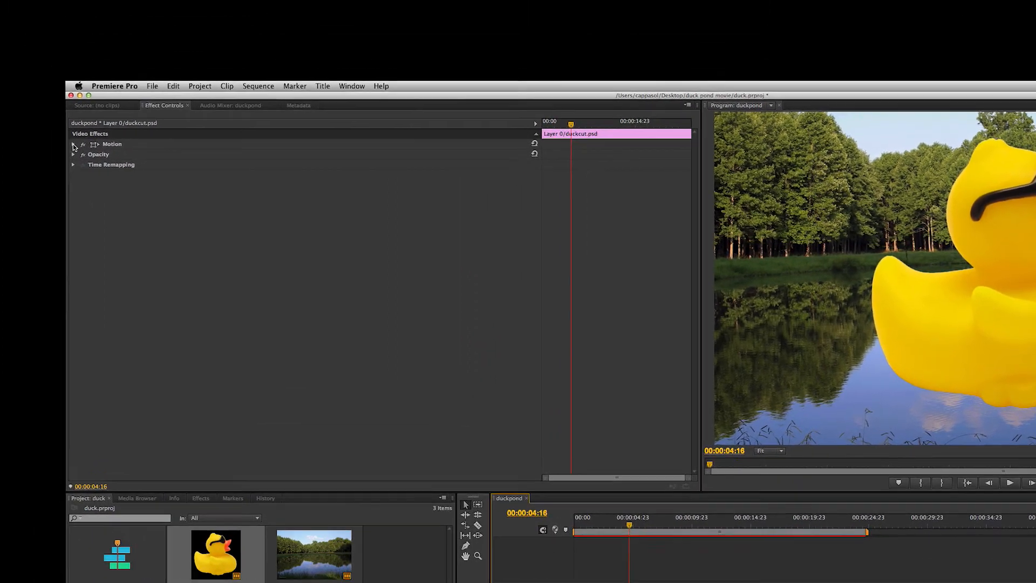
left_click(78, 152)
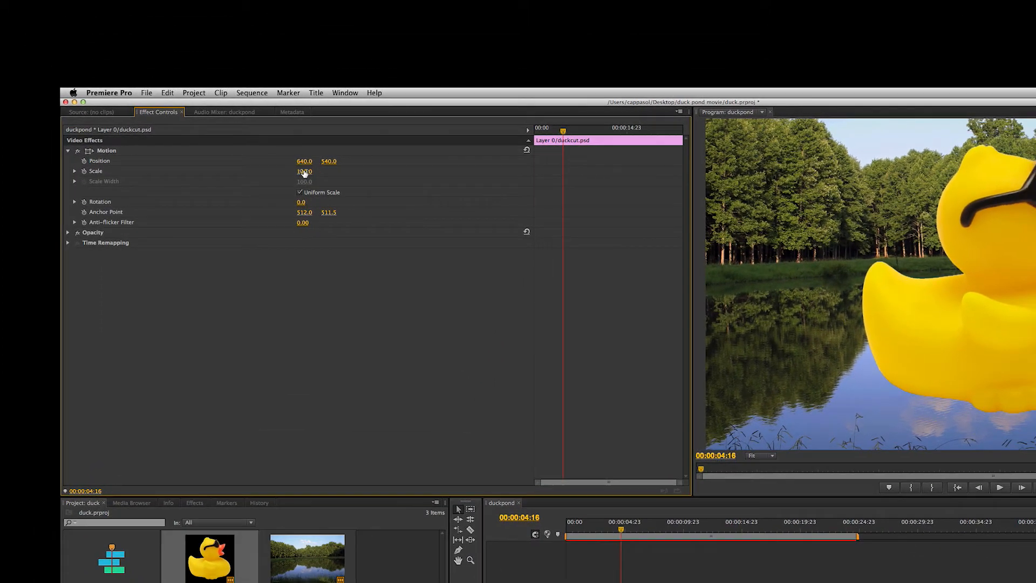
left_click_drag(304, 173, 281, 173)
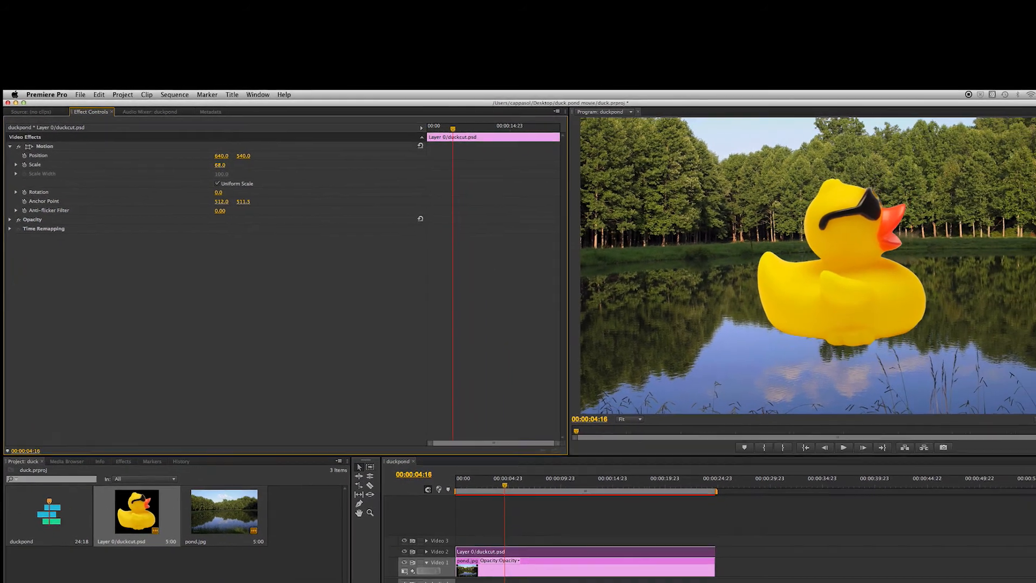
mouse_move(219, 164)
left_mouse_down()
mouse_move(211, 164)
mouse_move(237, 158)
left_mouse_up()
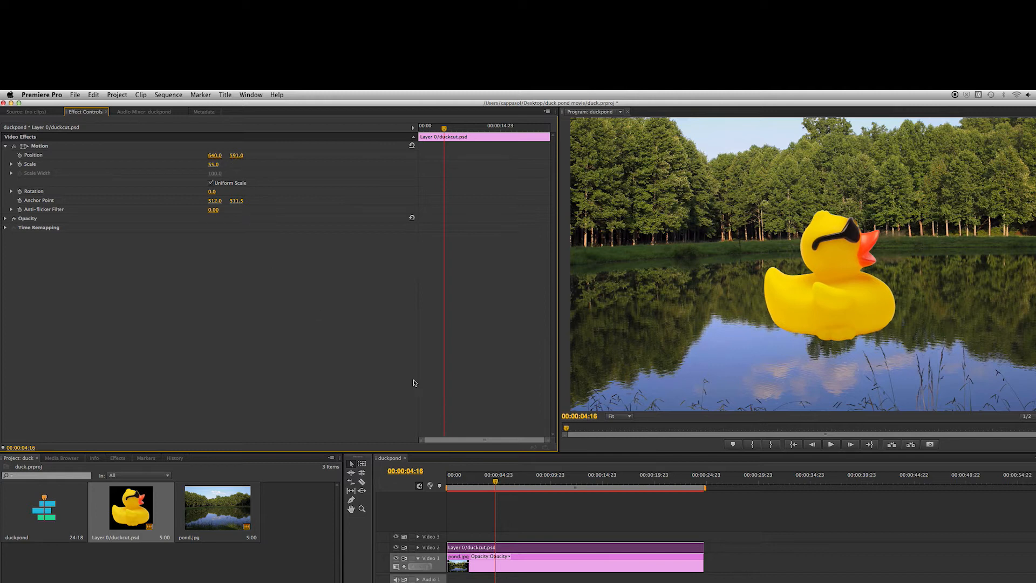
- Return the playhead to the sequence start and turn on position keyframing for the duck clip
left_click_drag(495, 487, 441, 486)
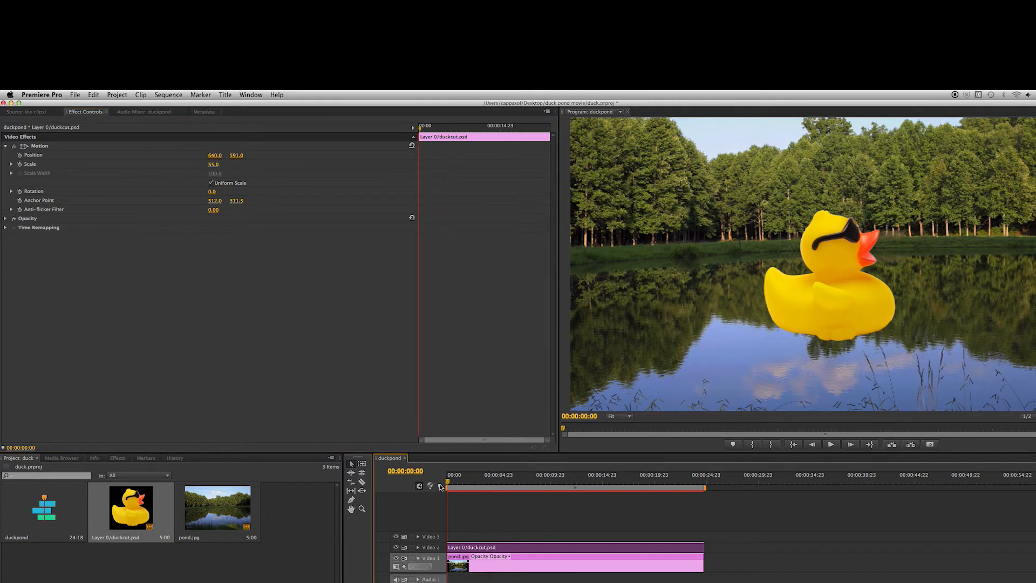
left_click(564, 510)
left_click(496, 548)
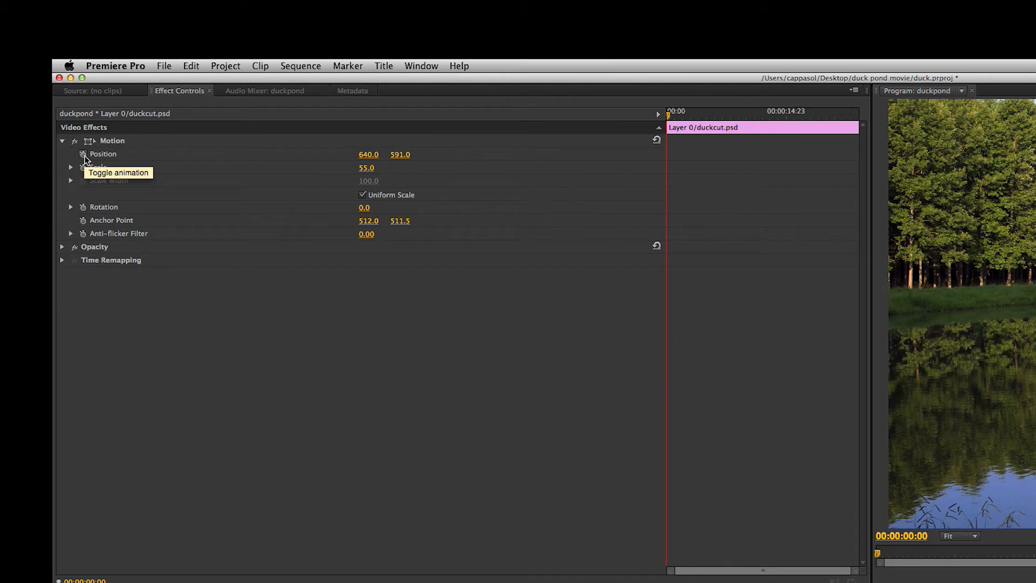
left_click(84, 154)
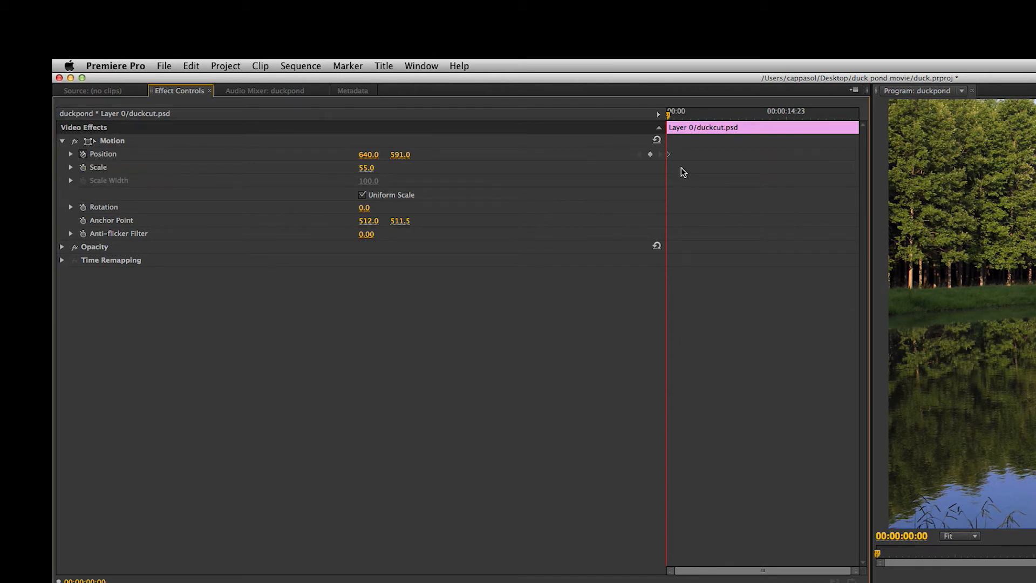
- Shift the duck's position keyframe to about 00:00:02:14, and delete it
left_click_drag(669, 159, 689, 158)
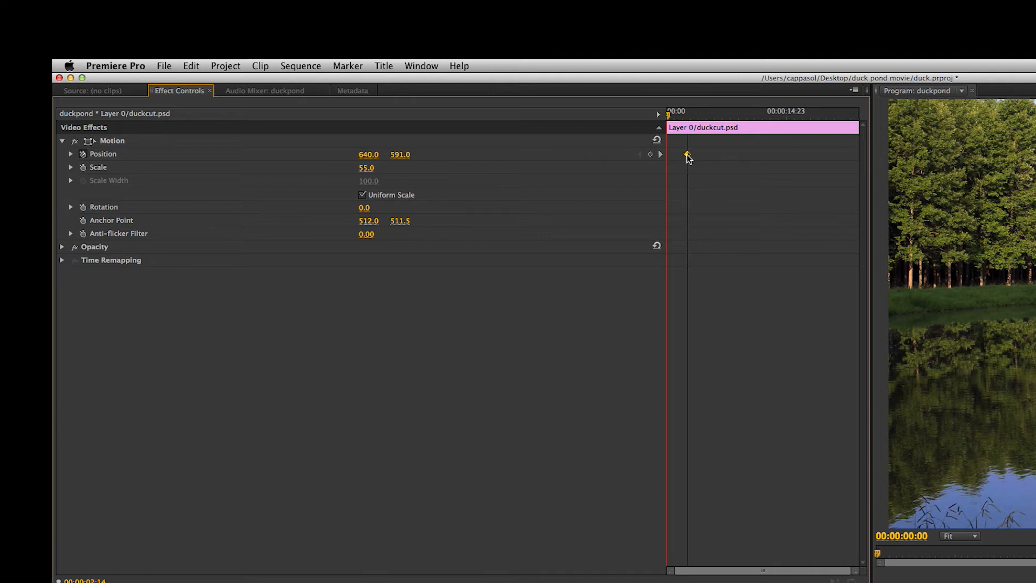
left_click(687, 115)
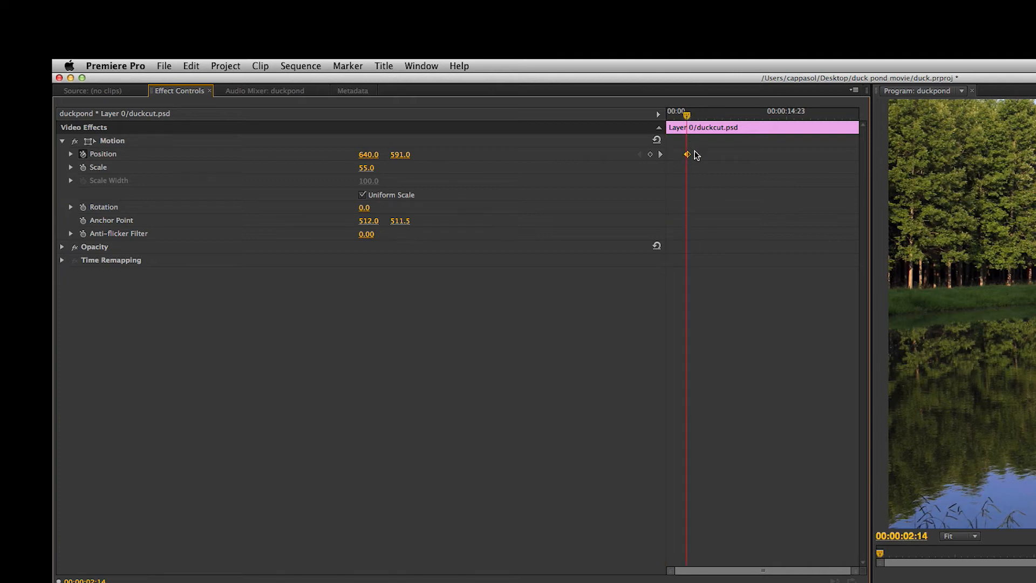
mouse_move(689, 157)
left_mouse_down()
mouse_move(668, 157)
mouse_move(694, 158)
left_mouse_up()
left_click(681, 115)
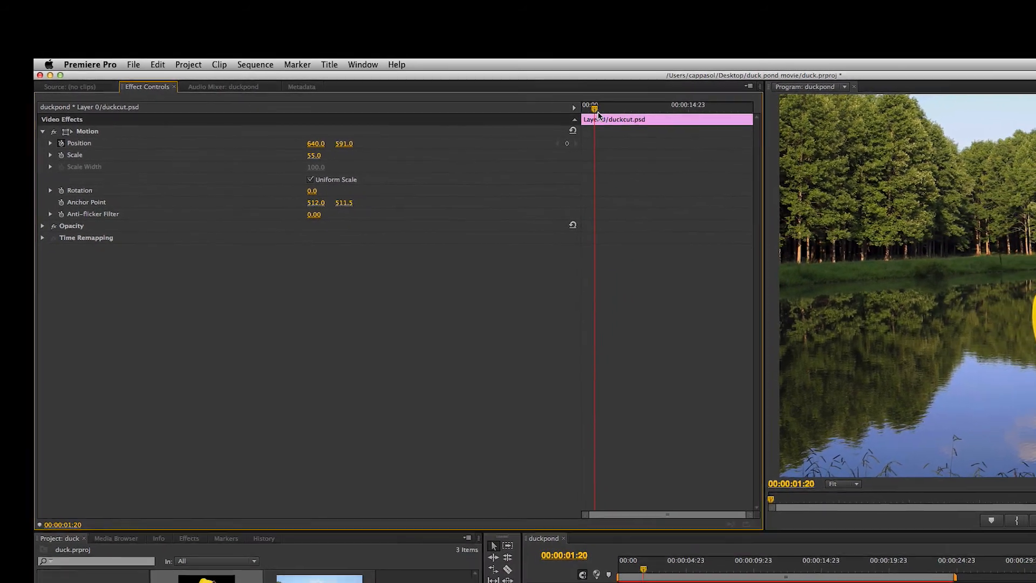
- Keyframe the duck's position at the sequence start, and set its position to 857, 591 at 00:00:05:06
key("Home")
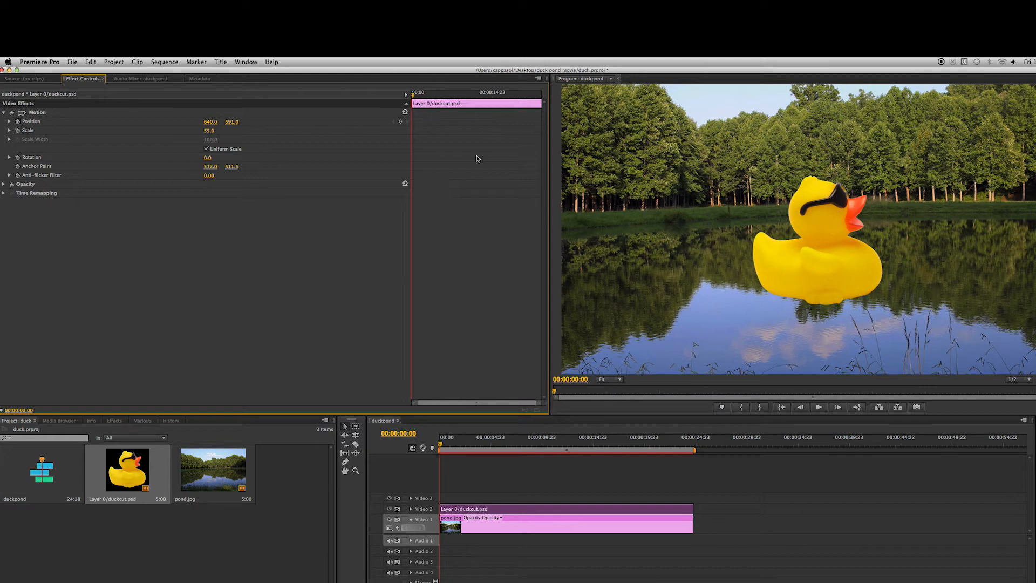
left_click(18, 122)
left_click_drag(439, 450, 495, 450)
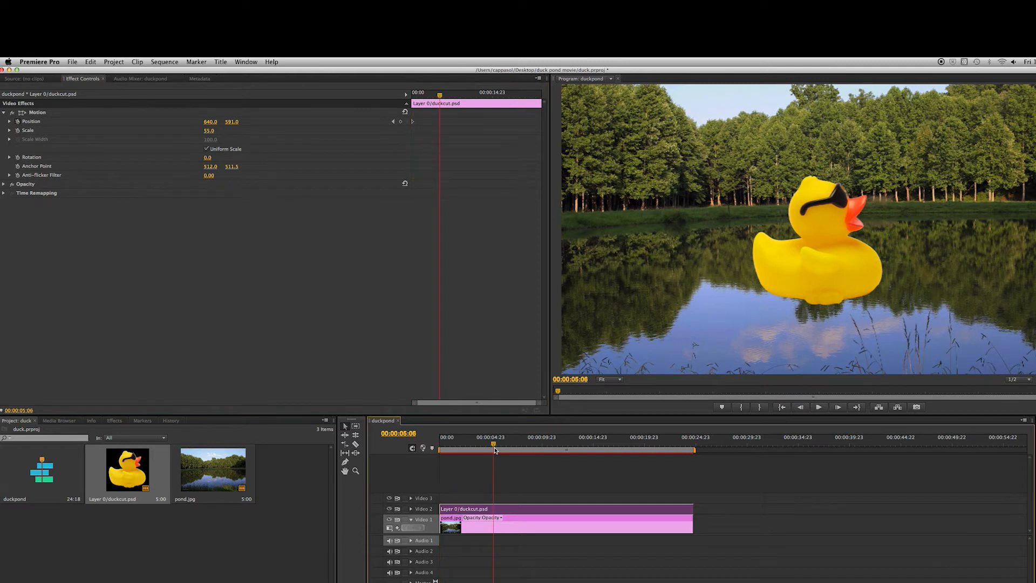
left_click_drag(210, 122, 293, 123)
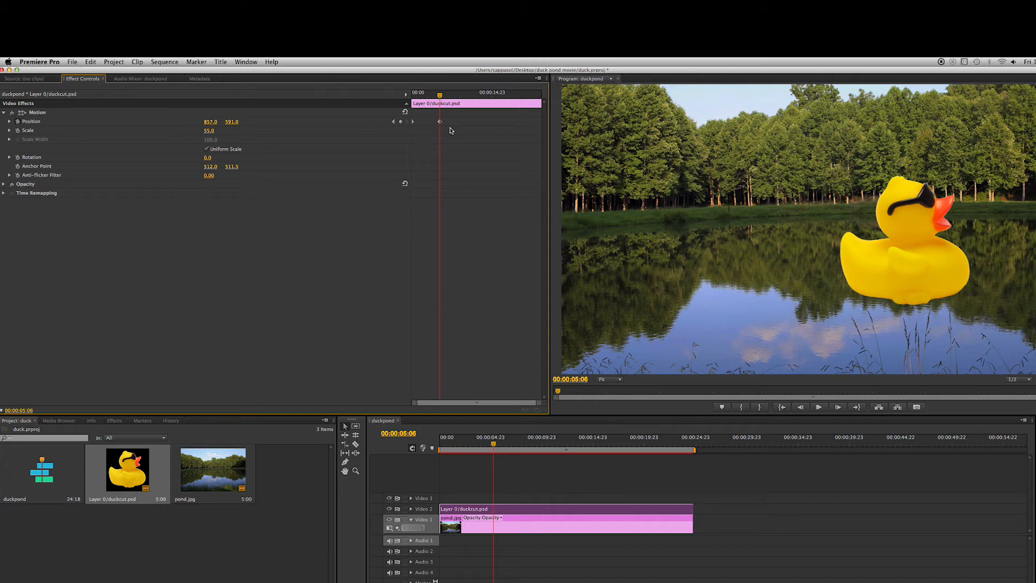
- Play the sequence from the start to review the duck's movement between the two keyframes
left_click_drag(439, 97, 412, 97)
key("space")
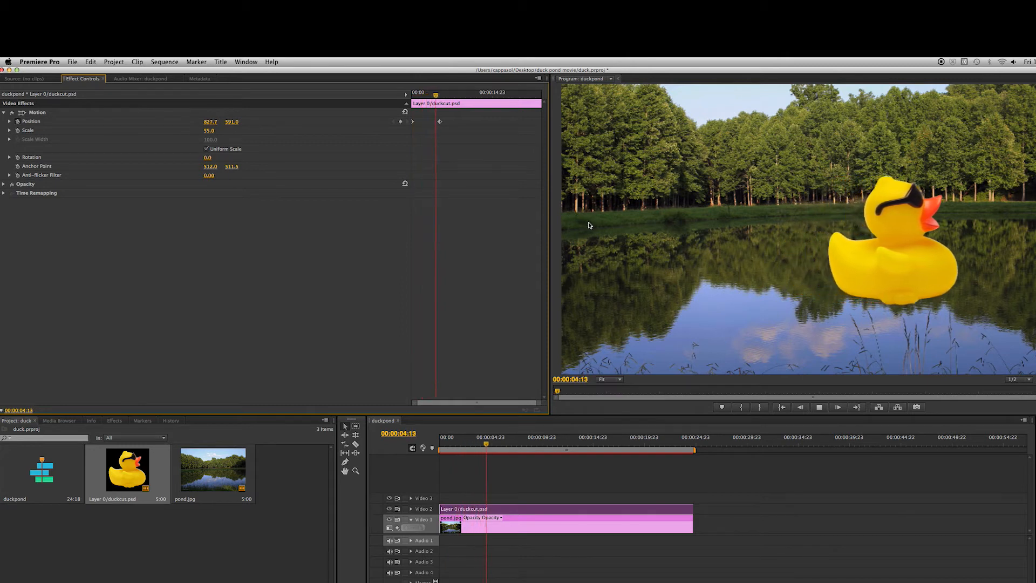
key("space")
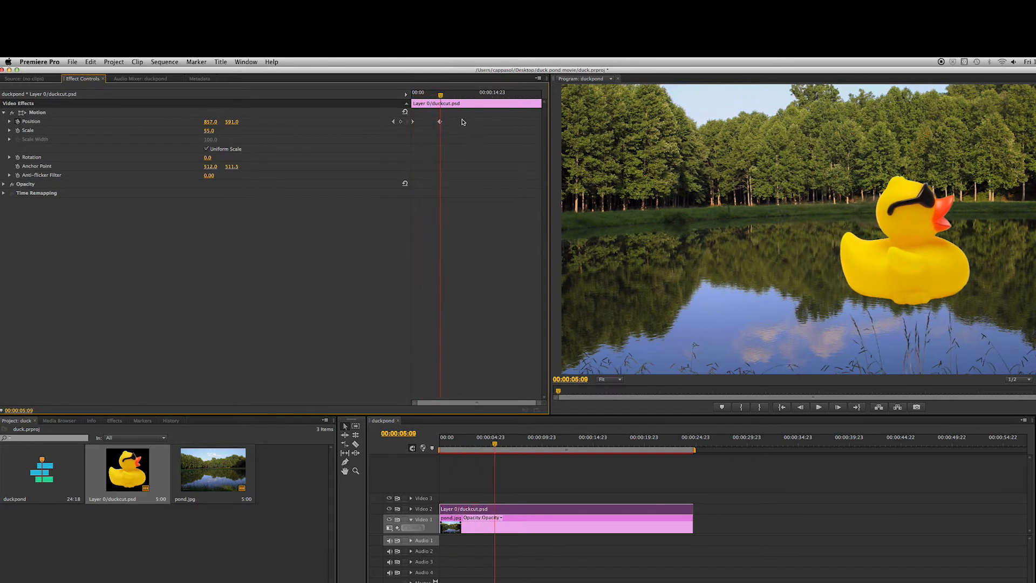
- Delete both position keyframes and keyframe the duck outside the frame at -199, 591 at the sequence start
left_click_drag(462, 117, 414, 132)
key("Delete")
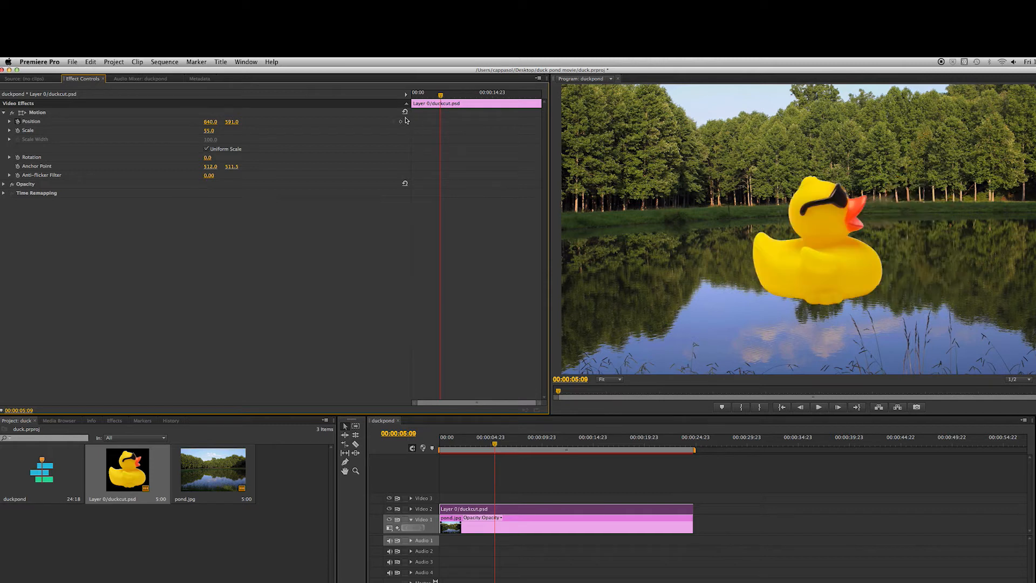
left_click_drag(496, 438, 433, 447)
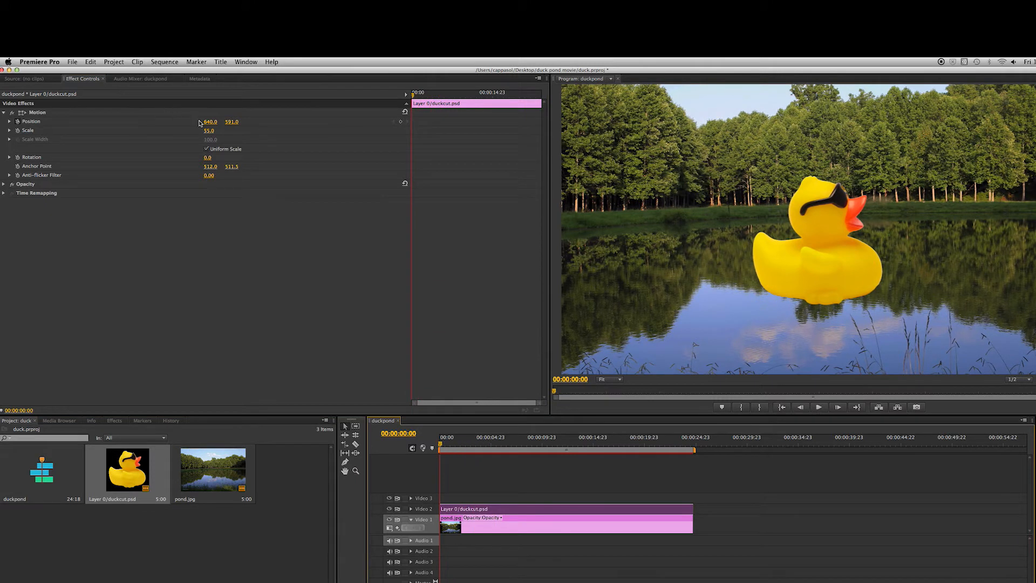
left_click_drag(211, 123, 167, 124)
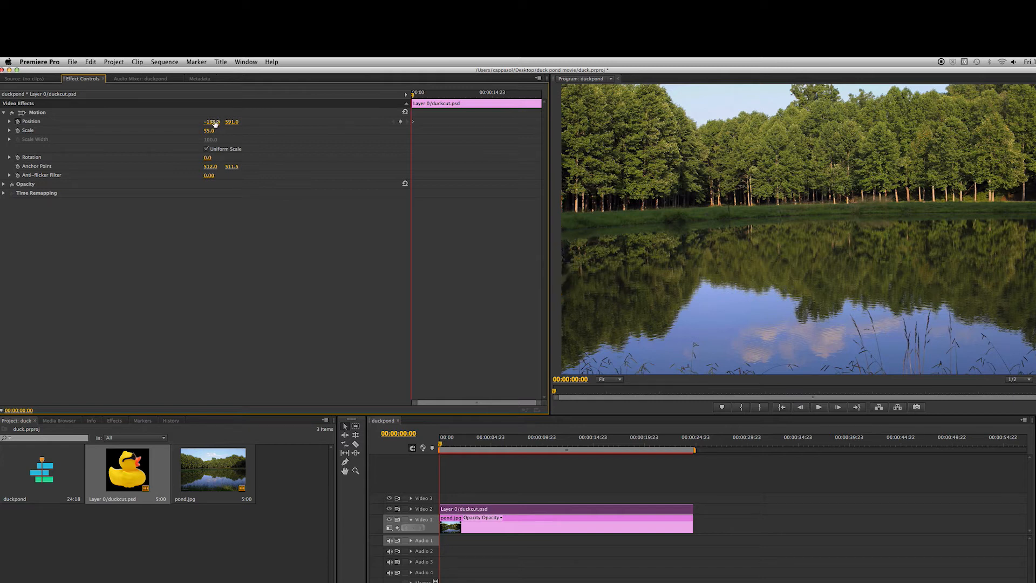
left_click(18, 124)
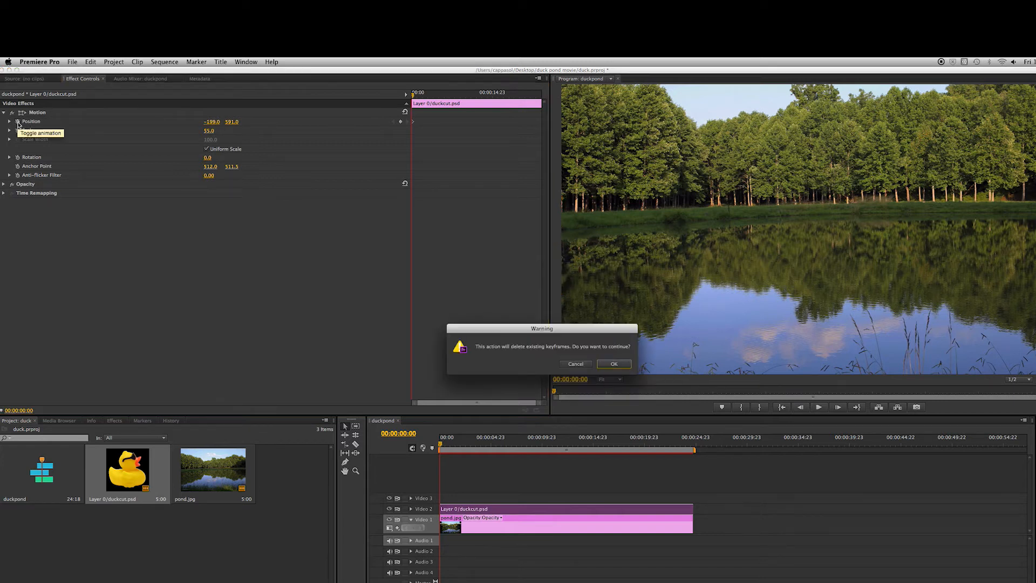
left_click(606, 362)
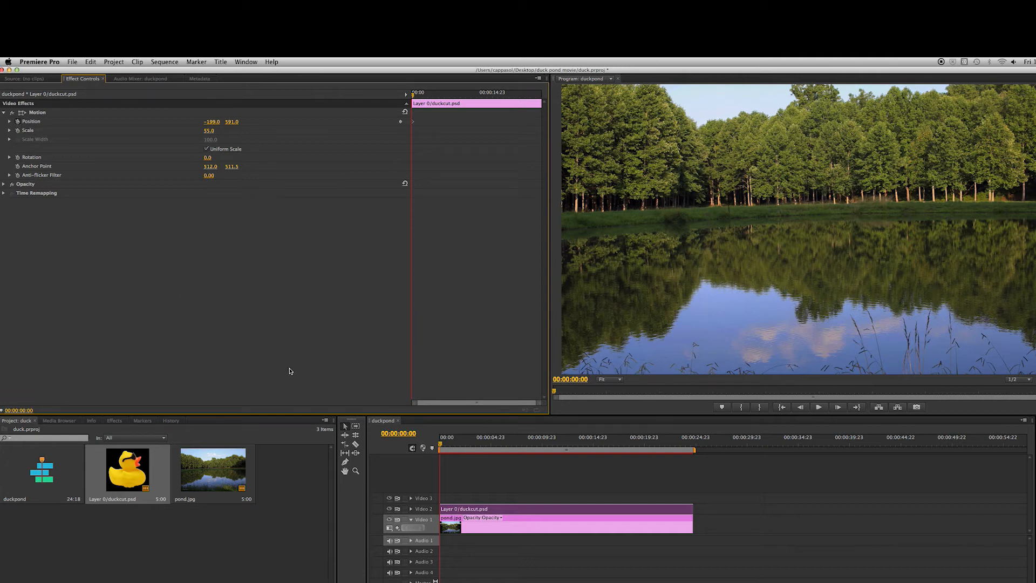
- Keyframe the duck's position at about 1460, 568.8 at 00:00:04:20, and trim the duck and pond clips to end there
left_click(489, 444)
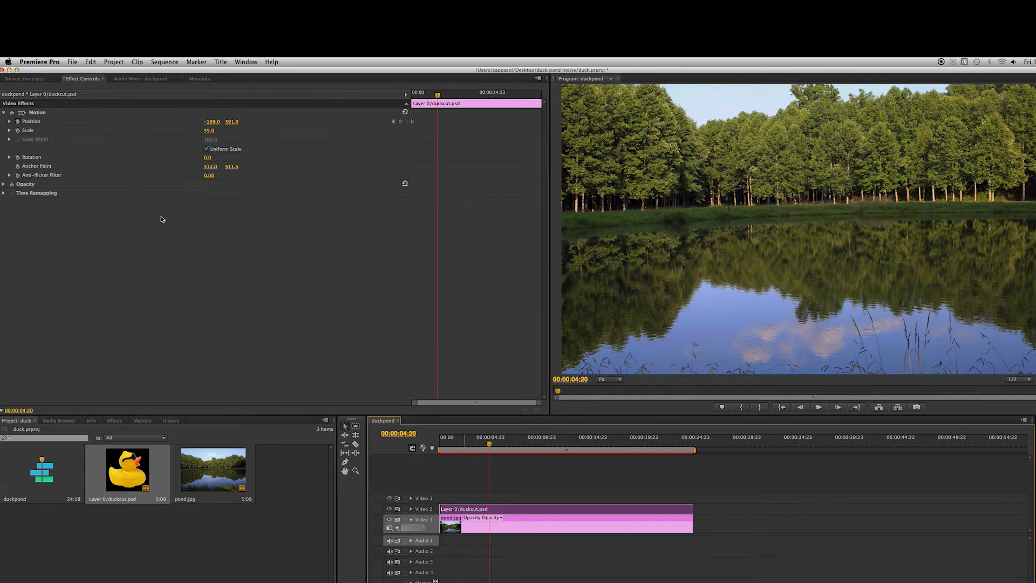
left_click_drag(212, 123, 409, 123)
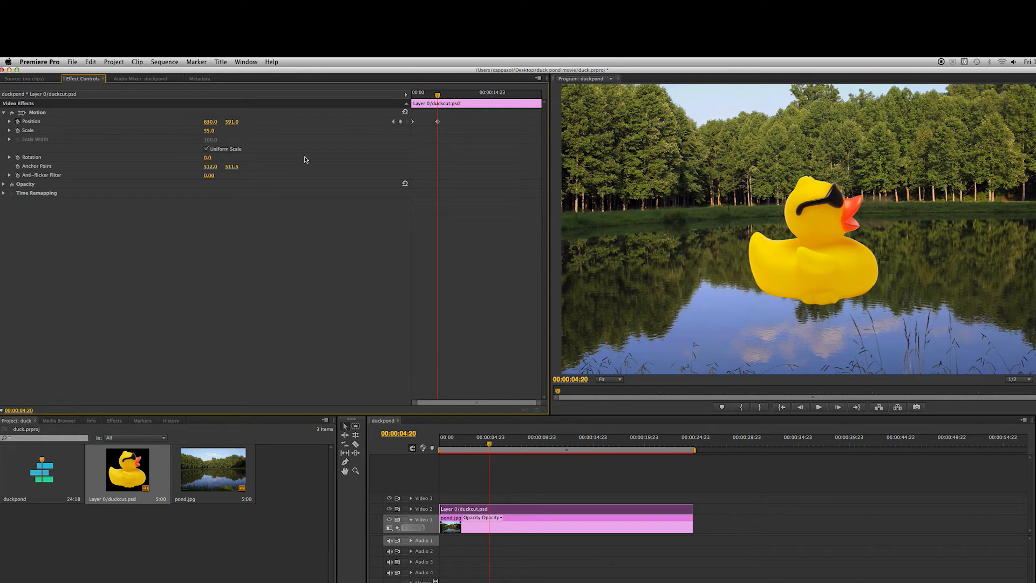
left_click(796, 266)
left_click(800, 265)
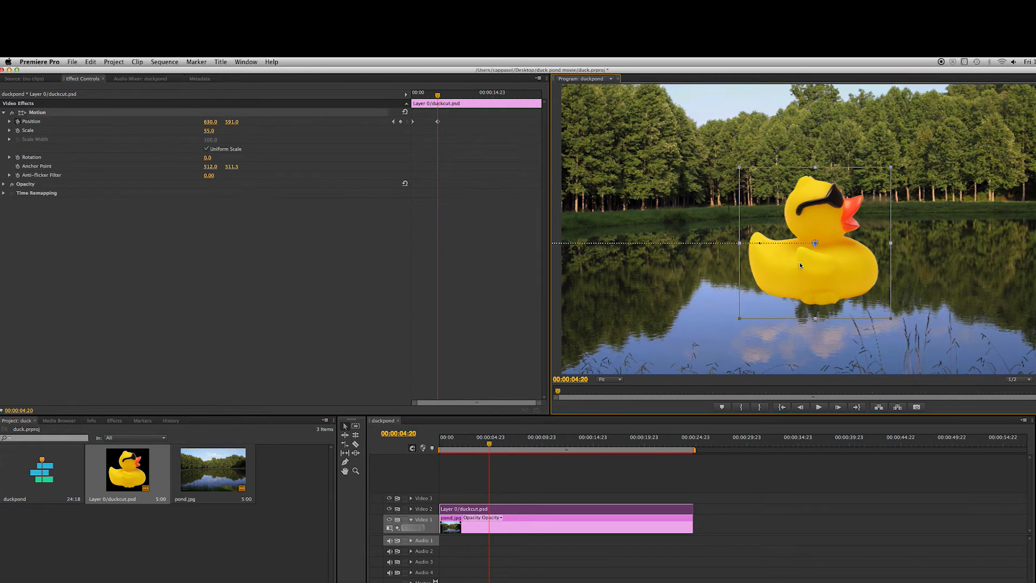
left_click_drag(800, 265, 1035, 266)
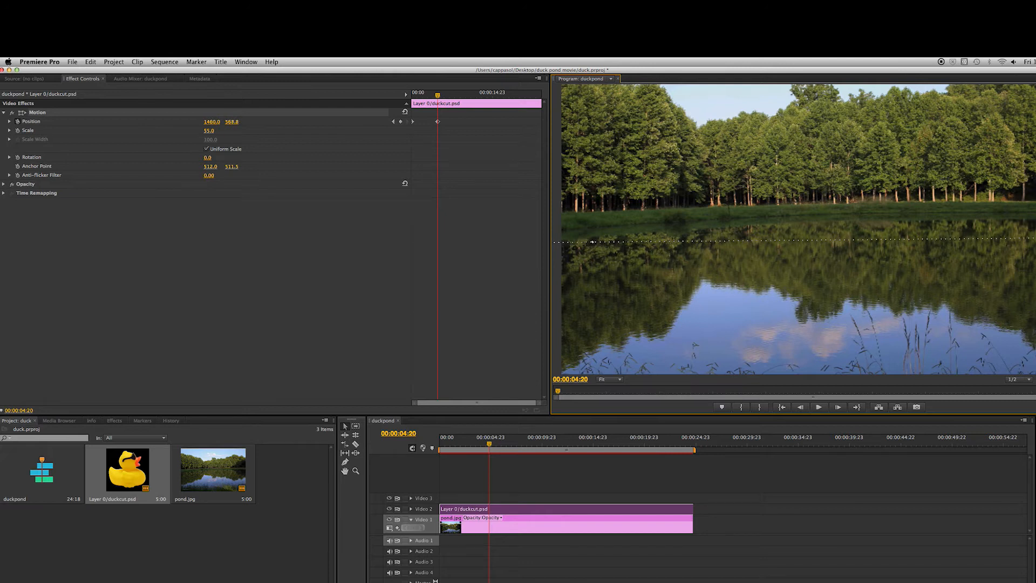
left_click_drag(689, 509, 489, 509)
- Play the trimmed sequence repeatedly from the start to review the duck crossing the pond
left_click(489, 446)
left_click_drag(489, 446, 441, 446)
key("space")
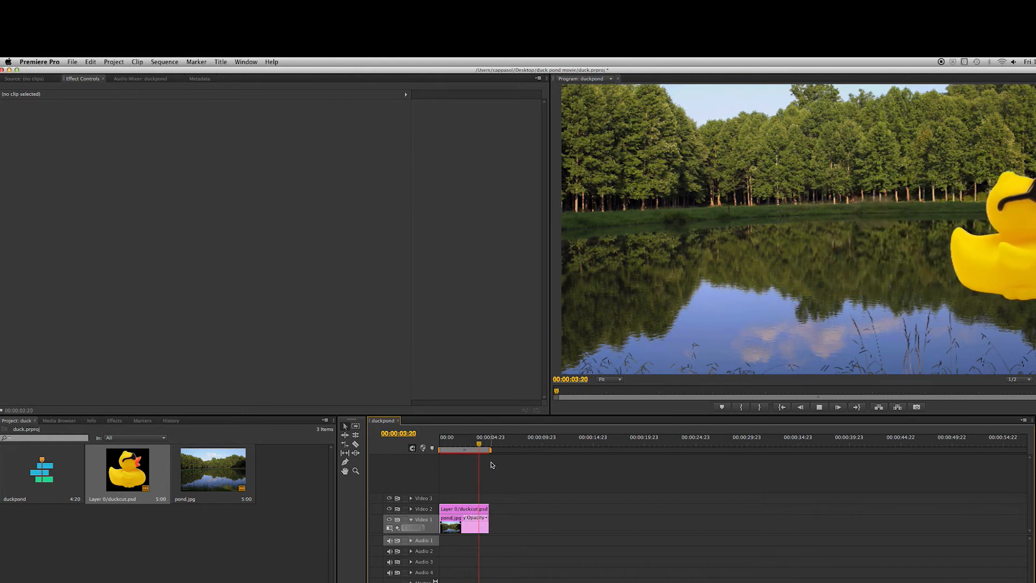
left_click_drag(479, 446, 440, 449)
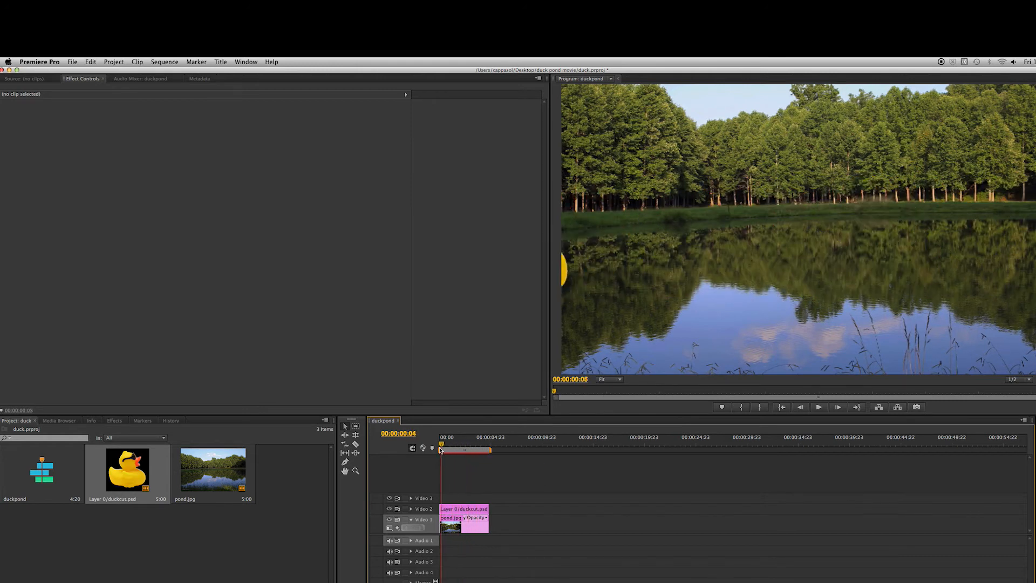
key("space")
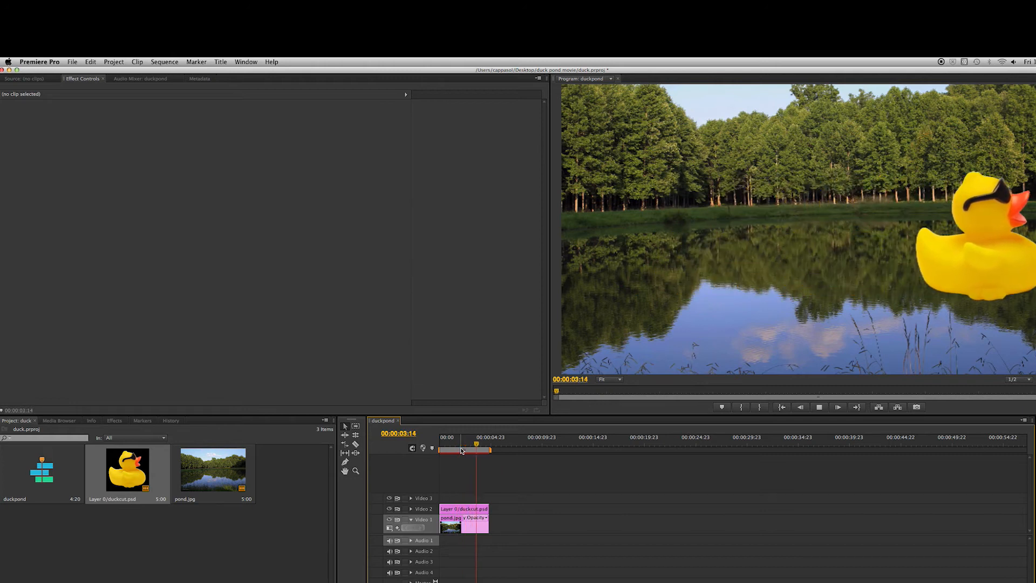
key("space")
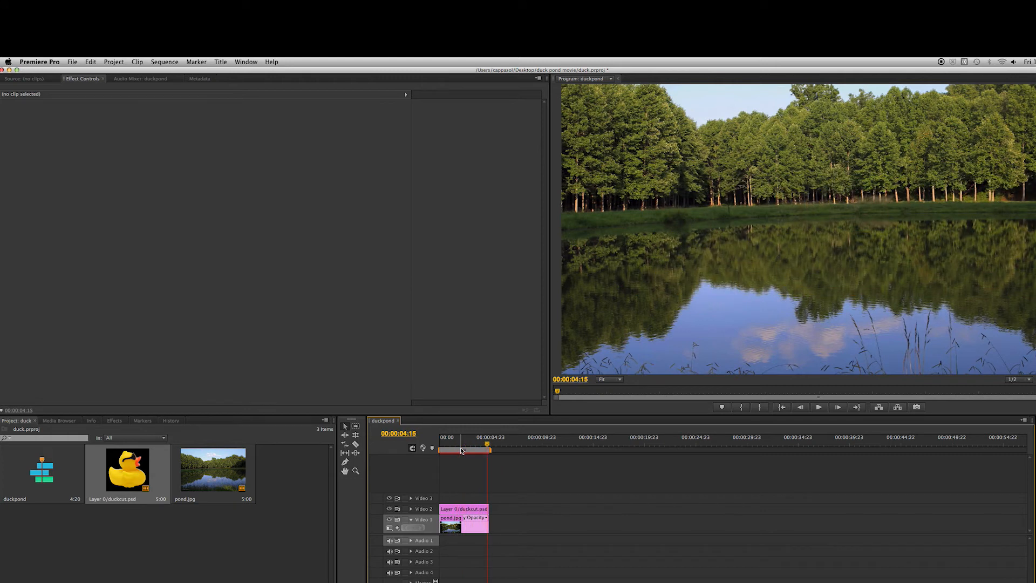
left_click(449, 442)
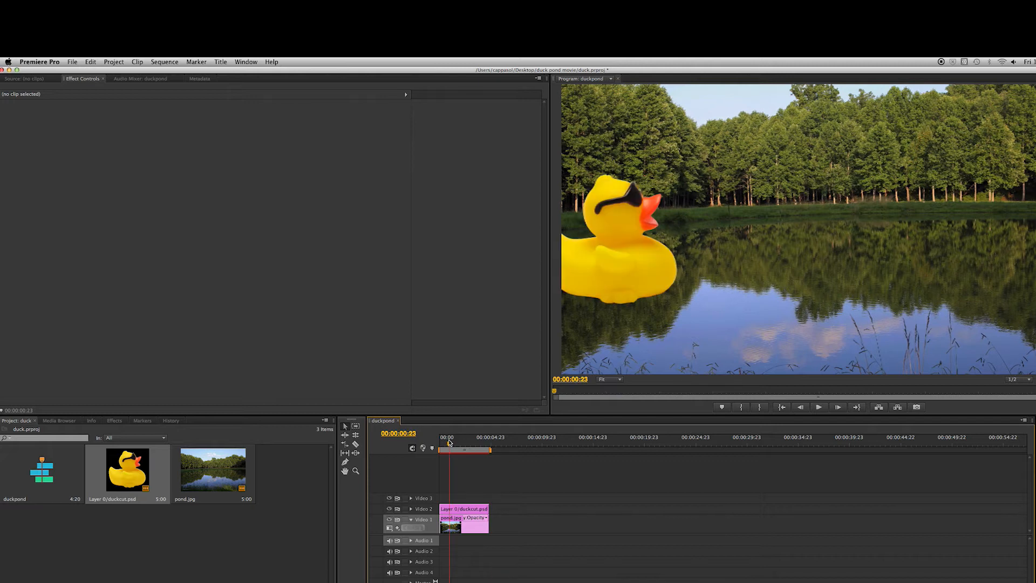
left_click_drag(449, 442, 427, 451)
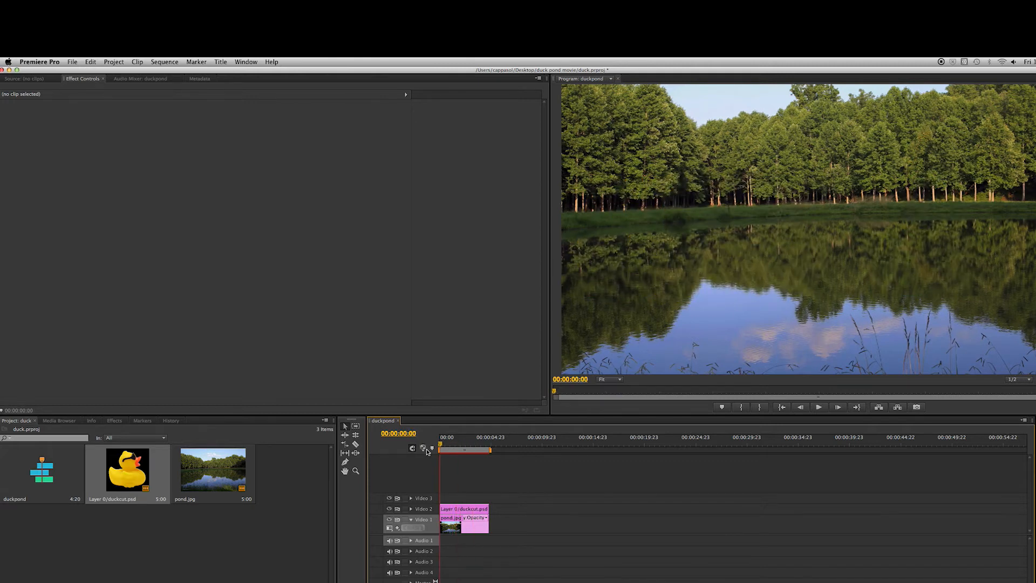
key("space")
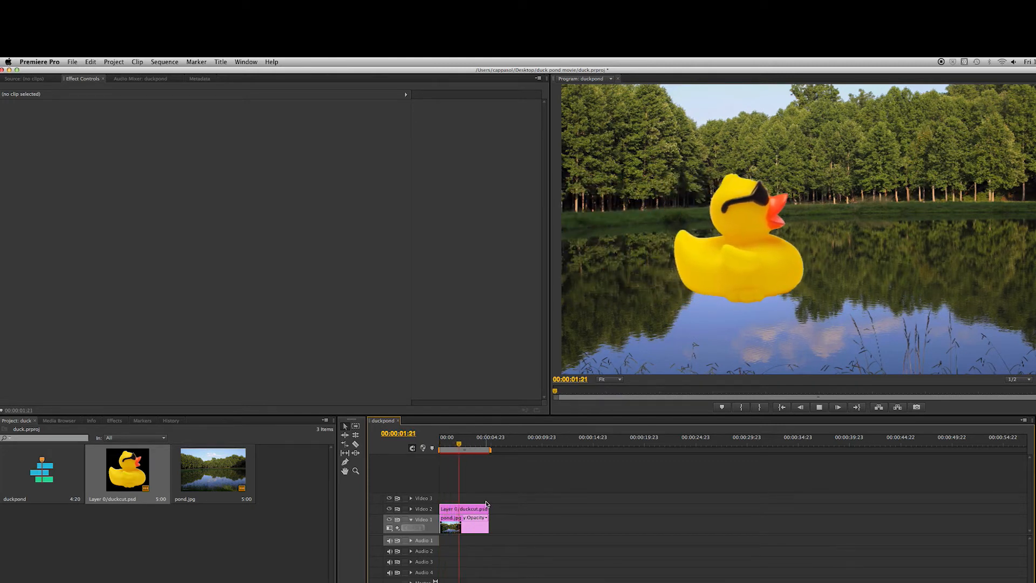
key("space")
- Copy the duck and pond clips together and paste them at 00:00:07:17
left_click(473, 512)
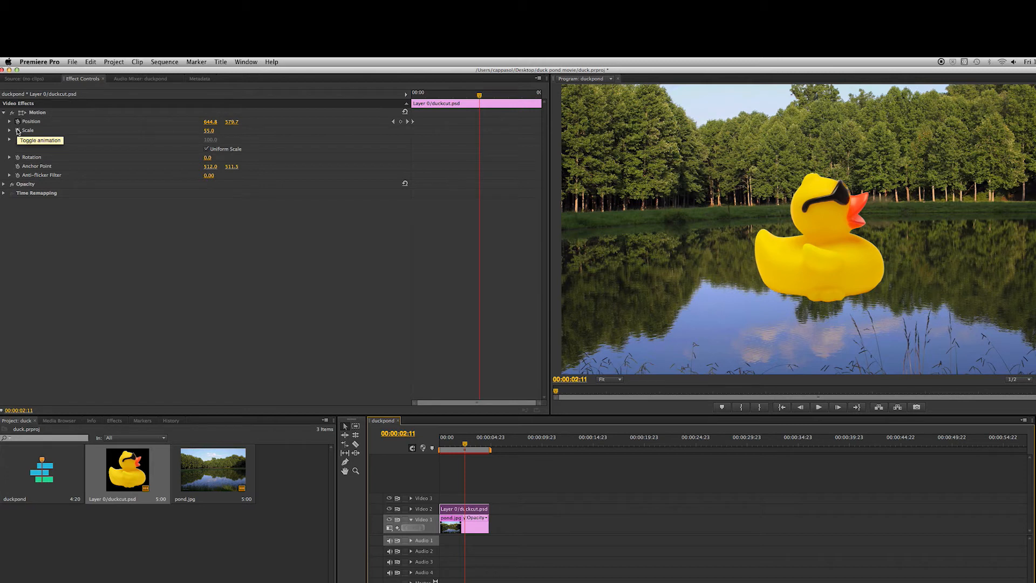
left_click_drag(511, 491, 466, 541)
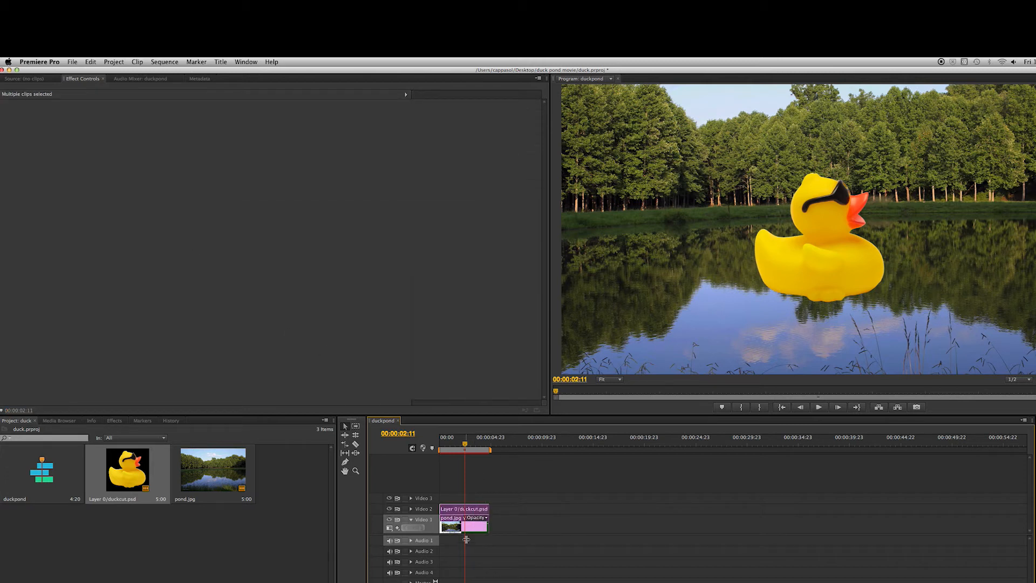
left_click(520, 449)
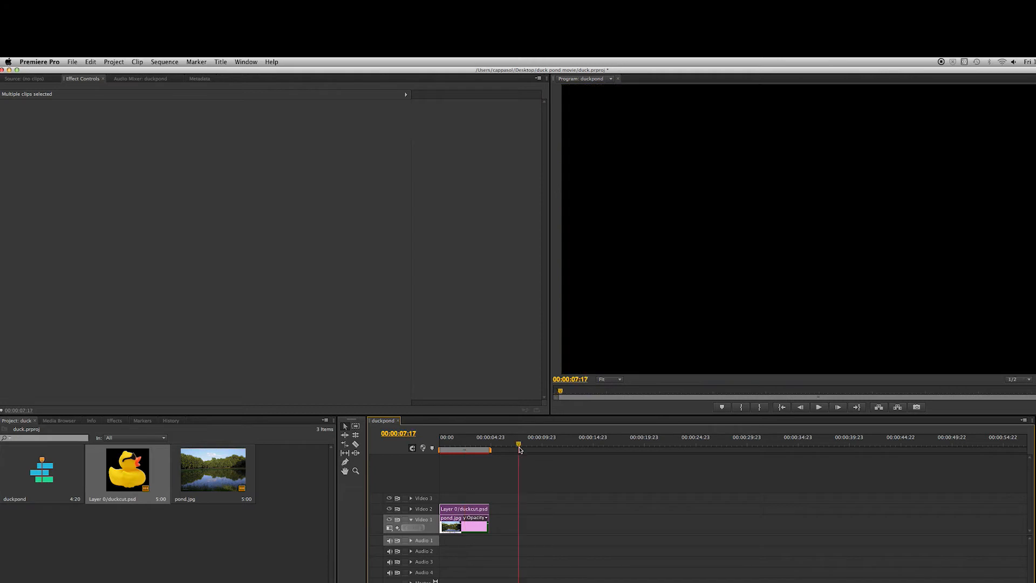
key("super+v")
- Place the playhead at 00:00:09:23 and remove the position keyframes from the pasted duck clip
left_click(548, 446)
left_click_drag(548, 446, 541, 485)
left_click(546, 511)
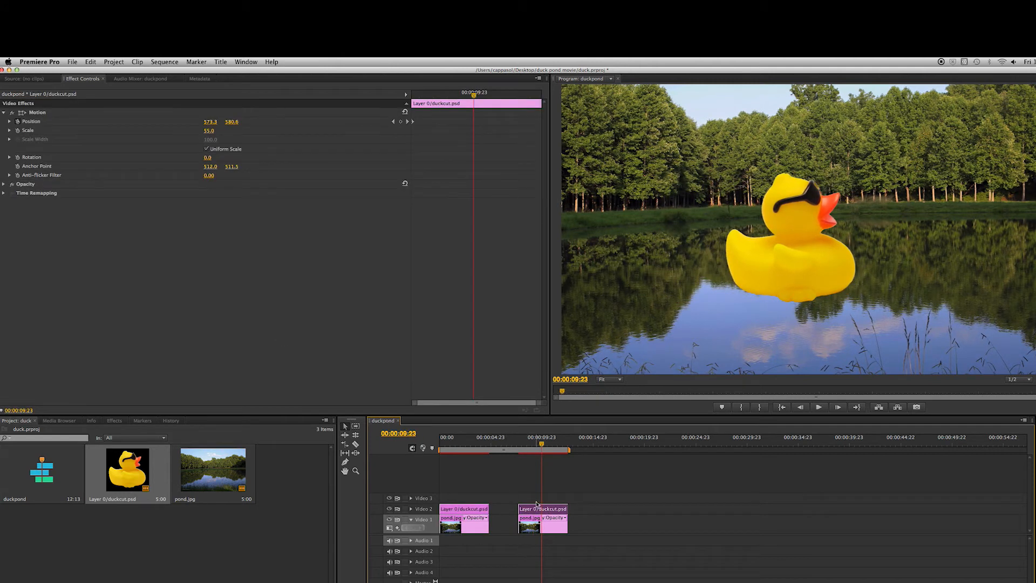
left_click(17, 122)
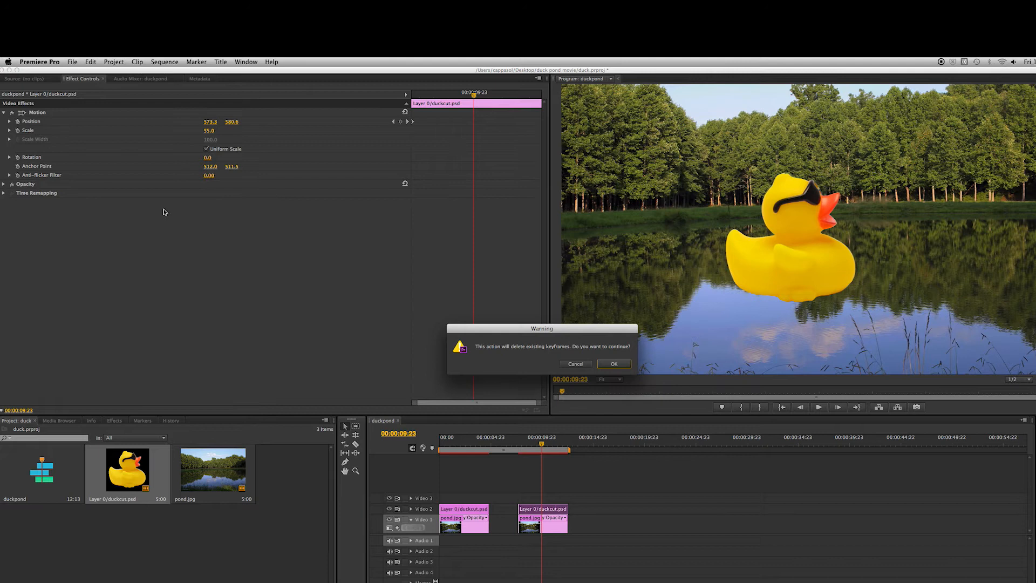
left_click(613, 364)
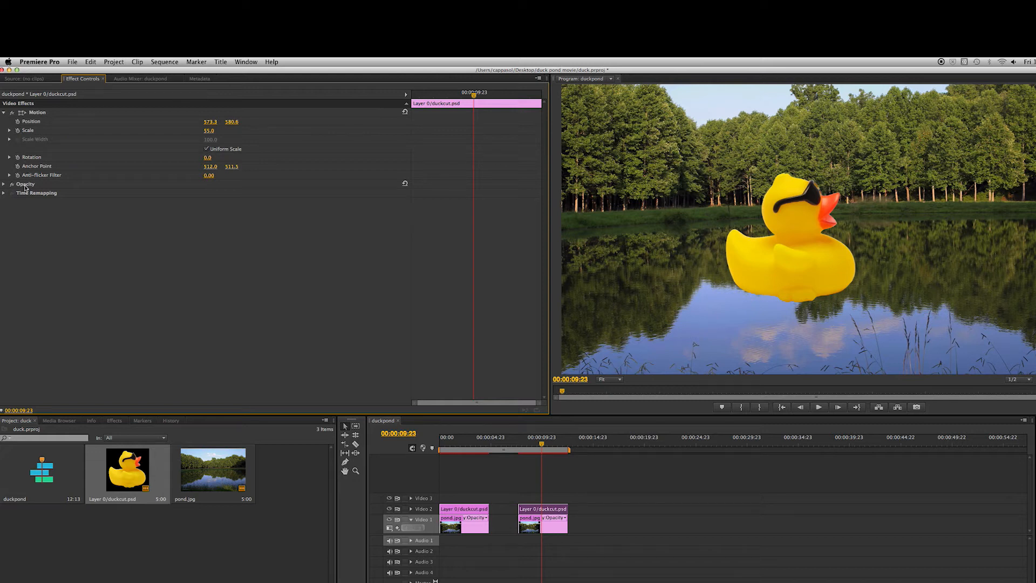
- Start keyframing the pasted duck's scale at 5.0 and move that keyframe to the clip's start at 00:00:07:17
left_click(18, 131)
left_click_drag(208, 130, 181, 131)
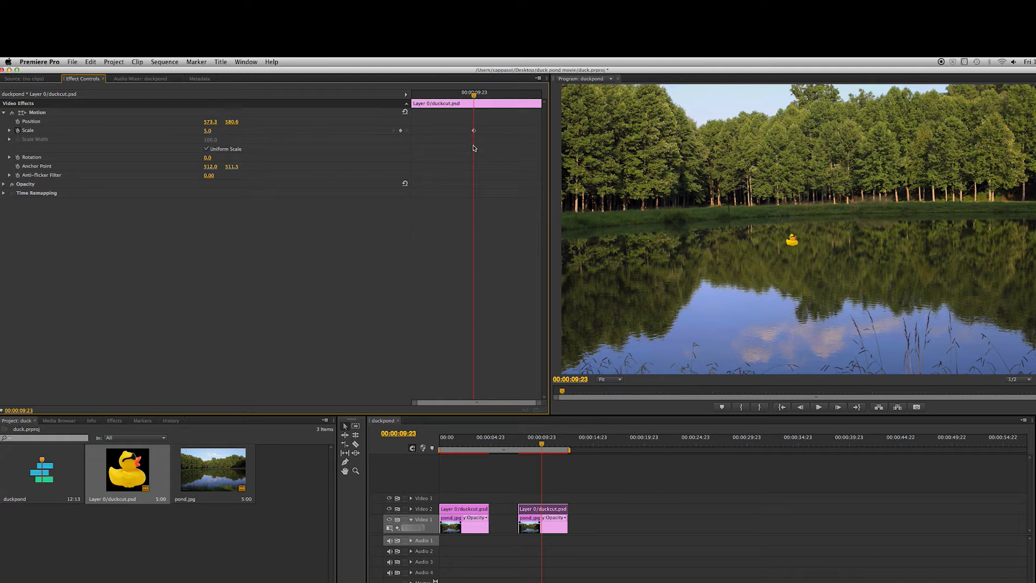
left_click_drag(541, 443, 521, 443)
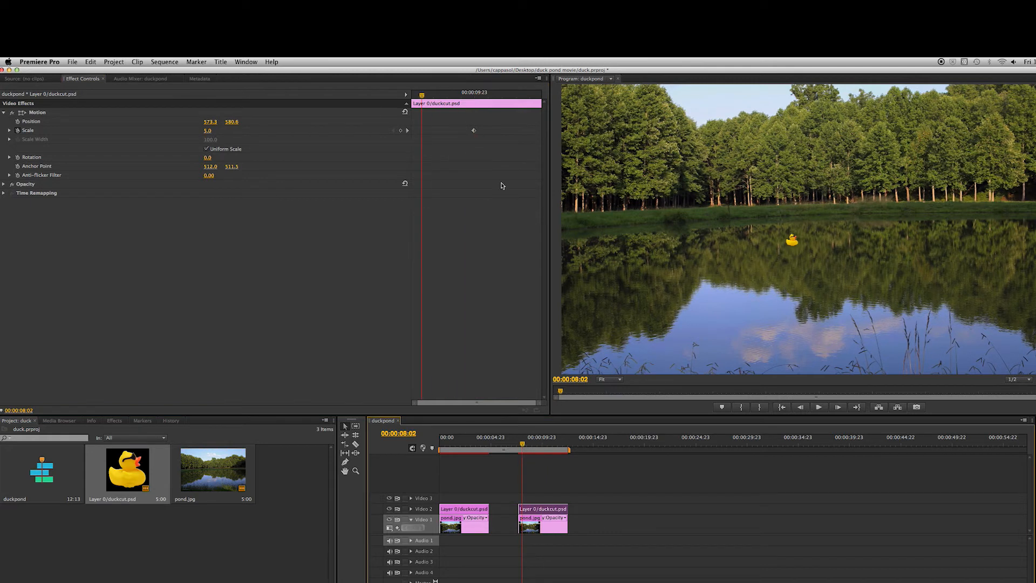
left_click_drag(475, 132, 413, 97)
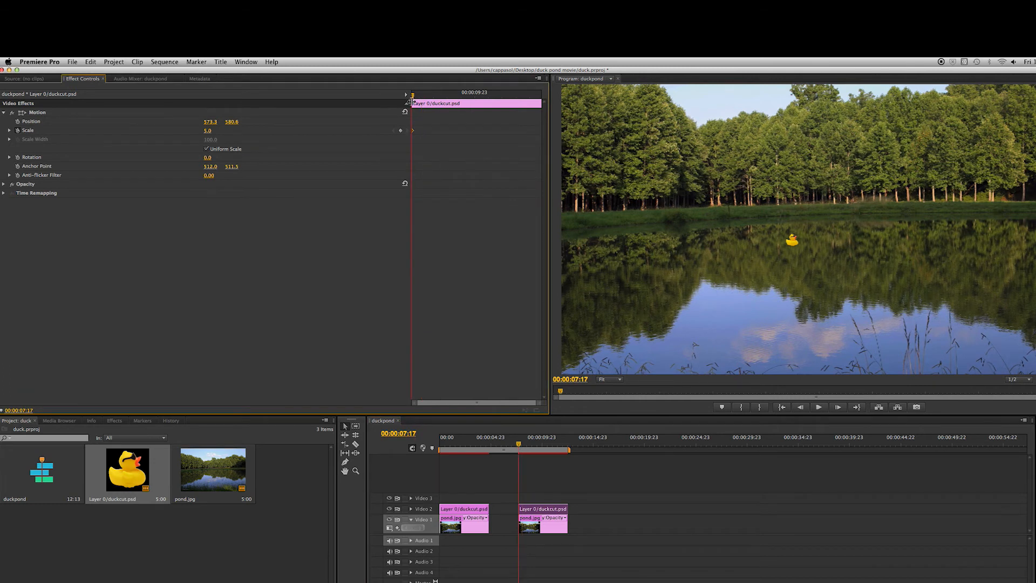
- Keyframe the pasted duck's scale at 306.0 at 00:00:11:04 and play back the growth
left_click(507, 97)
left_click_drag(207, 130, 370, 130)
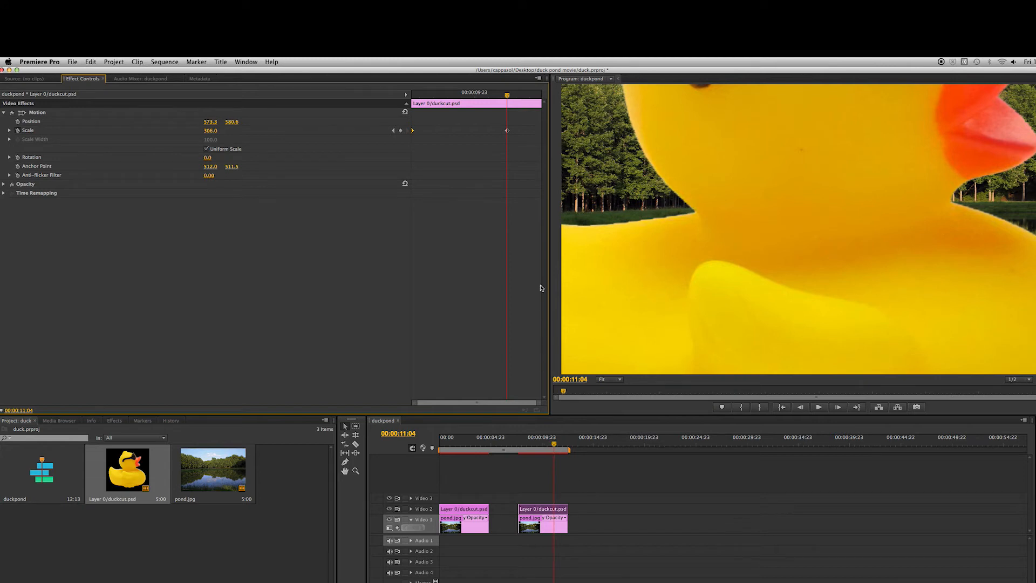
left_click_drag(554, 447, 525, 450)
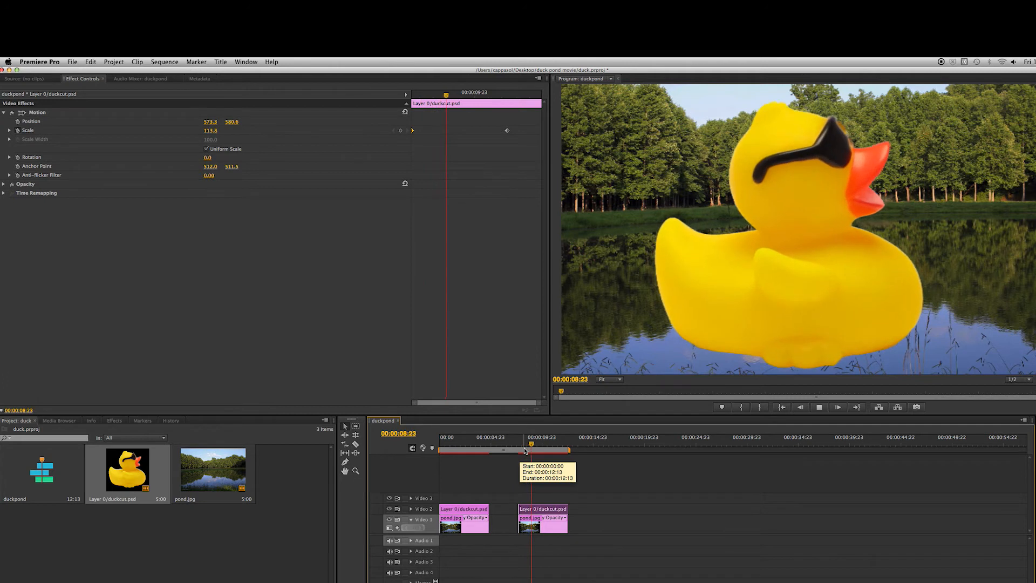
key("space")
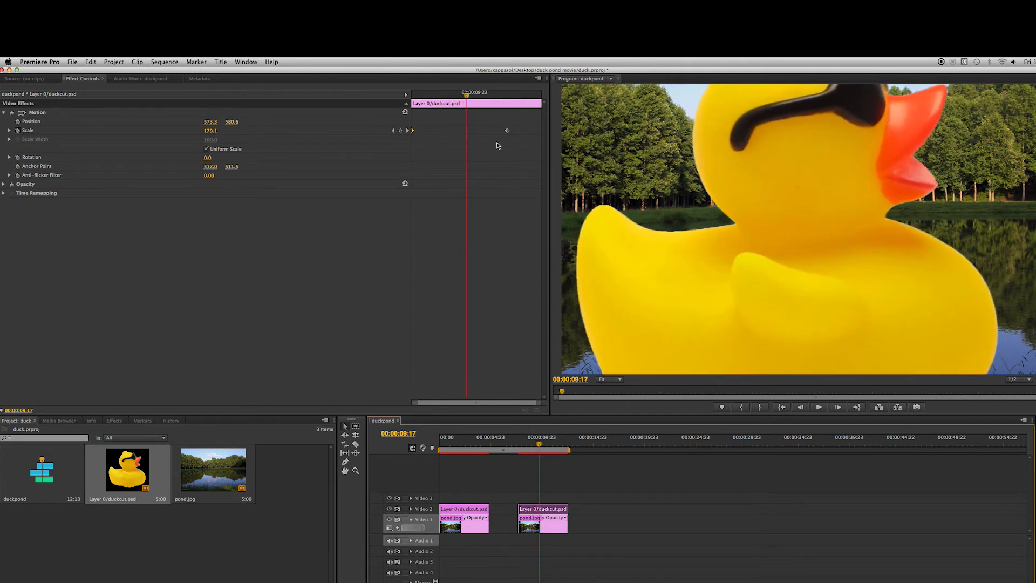
- Speed up the growth by moving the 306.0 scale keyframe progressively closer to the clip's start, previewing each change
left_click_drag(506, 133, 451, 131)
left_click(416, 96)
key("space")
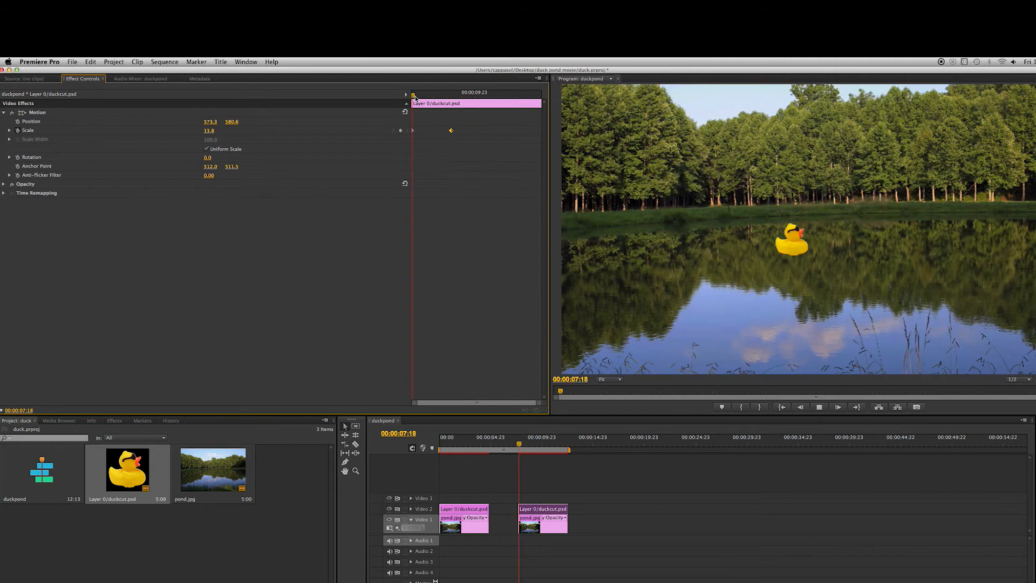
key("space")
left_click_drag(451, 131, 426, 133)
left_click(414, 95)
key("space")
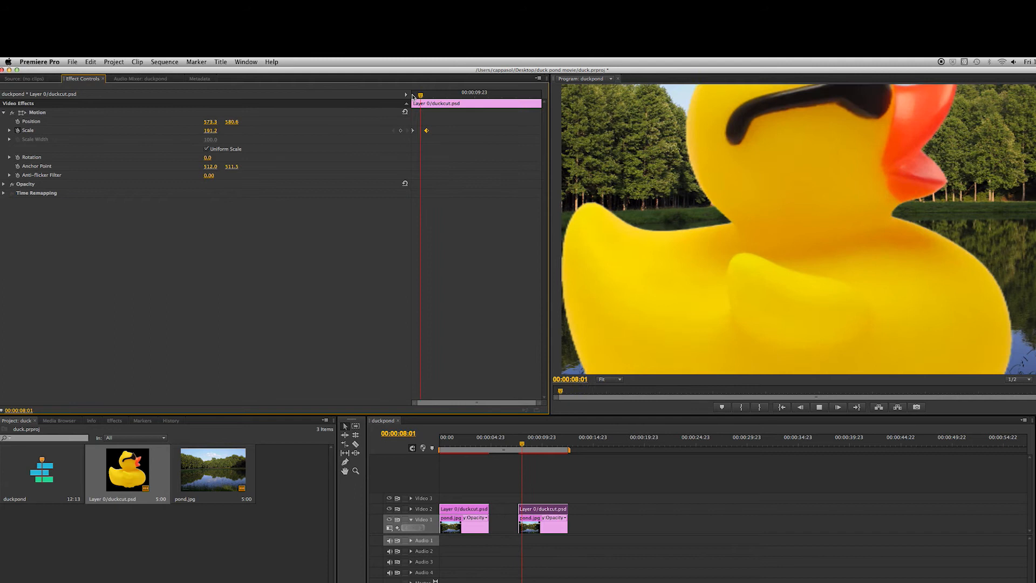
- Copy both scale keyframes, paste the pair three times along the clip, and play the pulsing from the clip's start
left_click(426, 131)
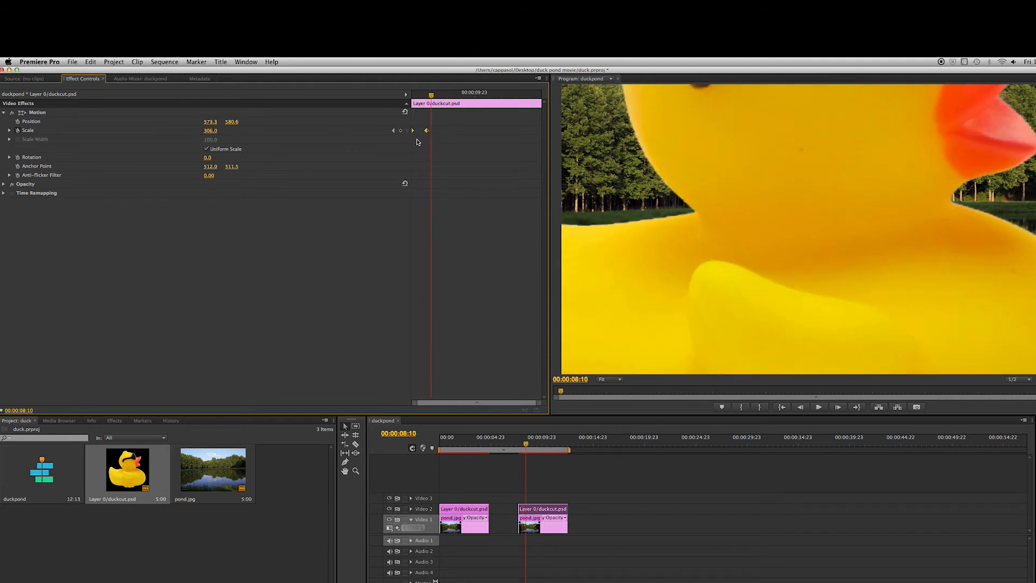
left_click_drag(432, 95, 493, 100)
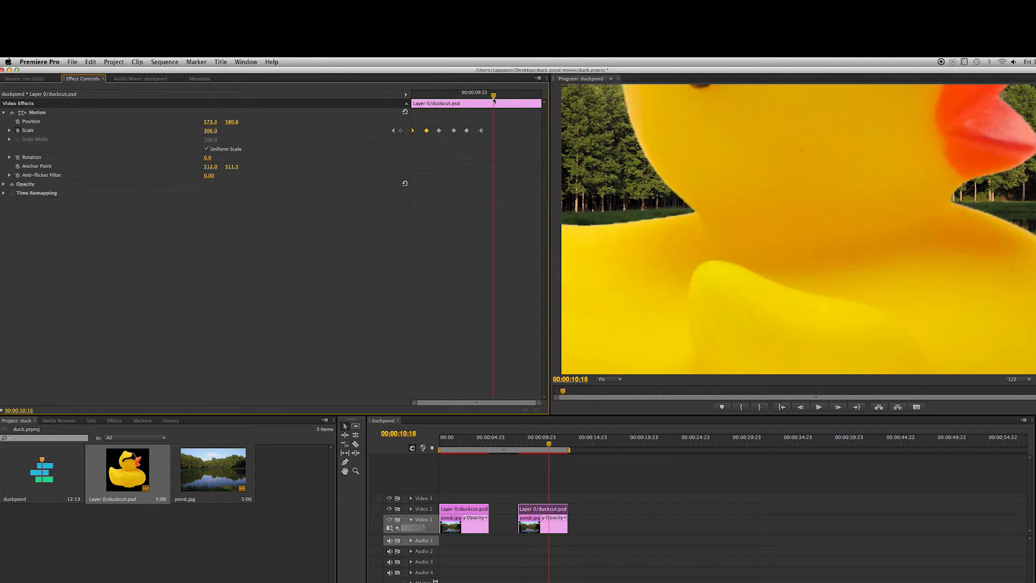
key("space")
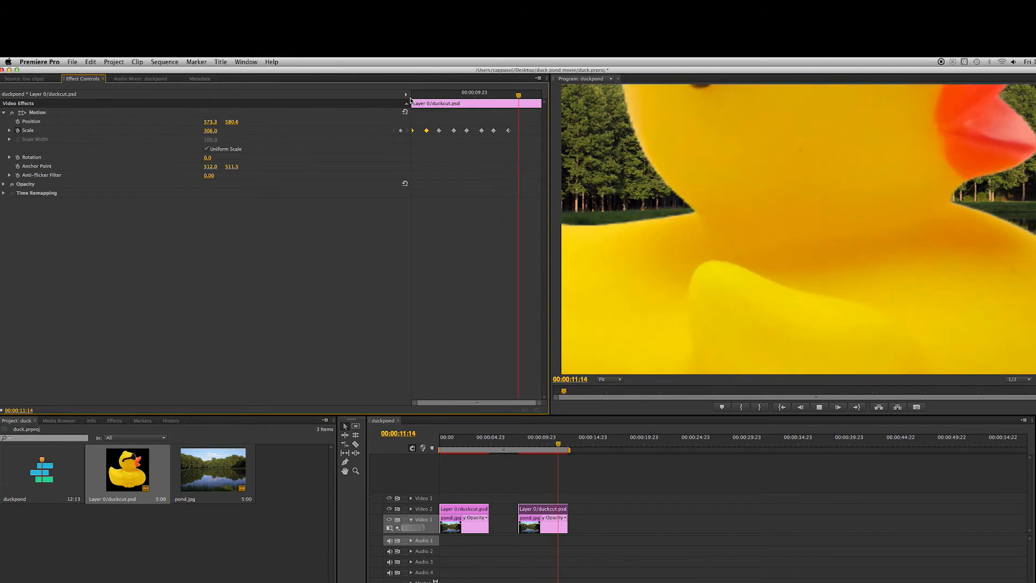
left_click(411, 98)
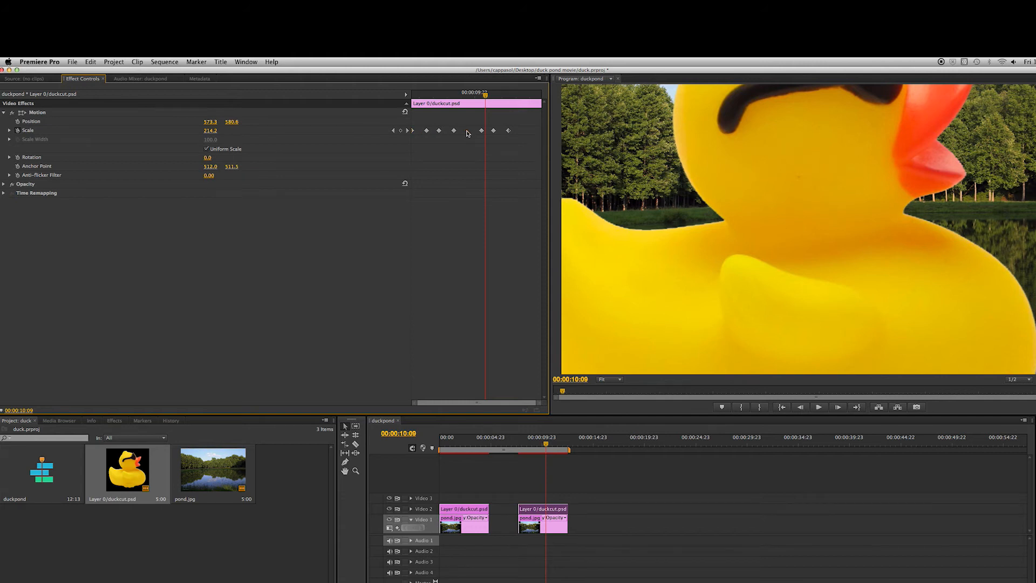
- Delete the two middle scale keyframes, preview the clip, and clear all its remaining scale keyframes
left_click(456, 97)
mouse_move(456, 97)
left_mouse_down()
mouse_move(464, 104)
mouse_move(442, 100)
left_mouse_up()
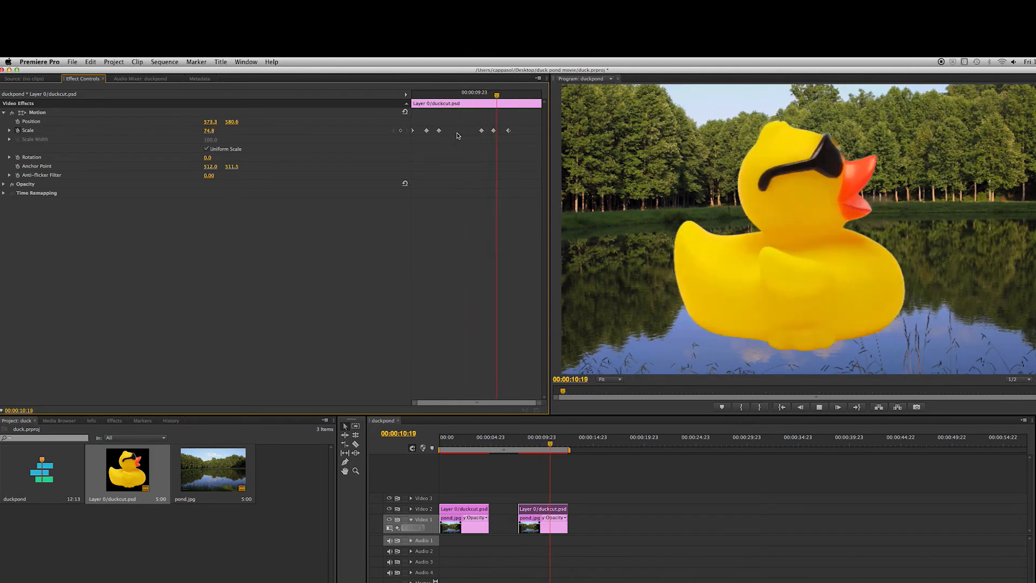
key("space")
left_click_drag(419, 98, 400, 148)
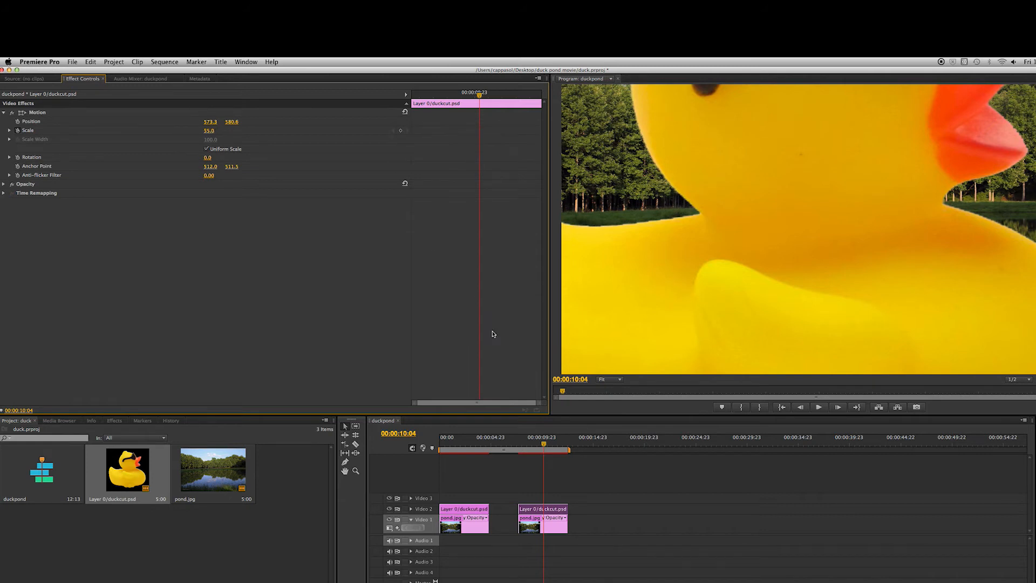
- Scrub the first duck clip to 00:00:02:07 and briefly view the duck cutout in Photoshop
left_click(461, 445)
mouse_move(463, 443)
left_mouse_down()
mouse_move(472, 444)
mouse_move(454, 444)
mouse_move(477, 449)
mouse_move(446, 451)
left_mouse_up()
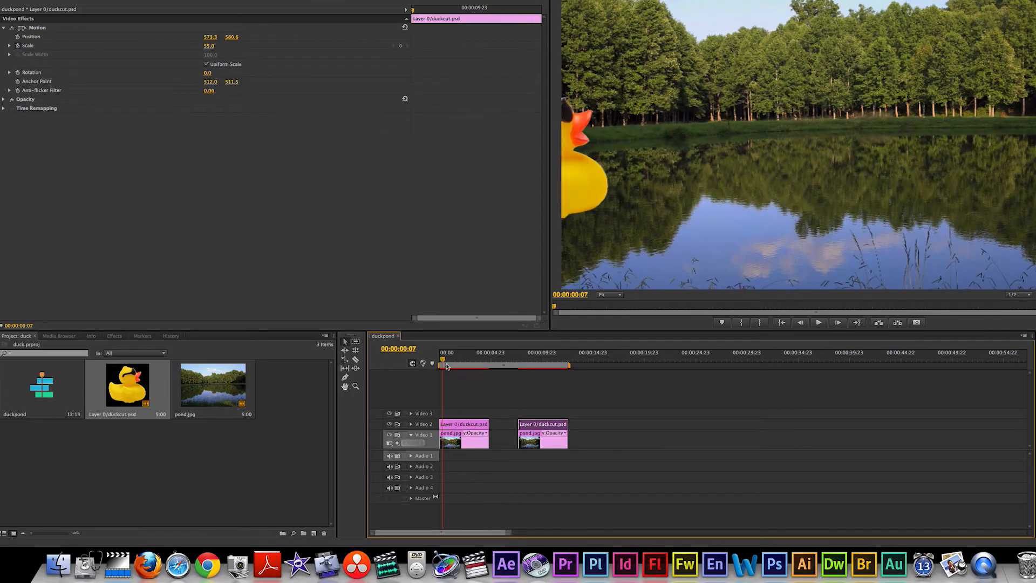
left_click_drag(446, 367, 463, 373)
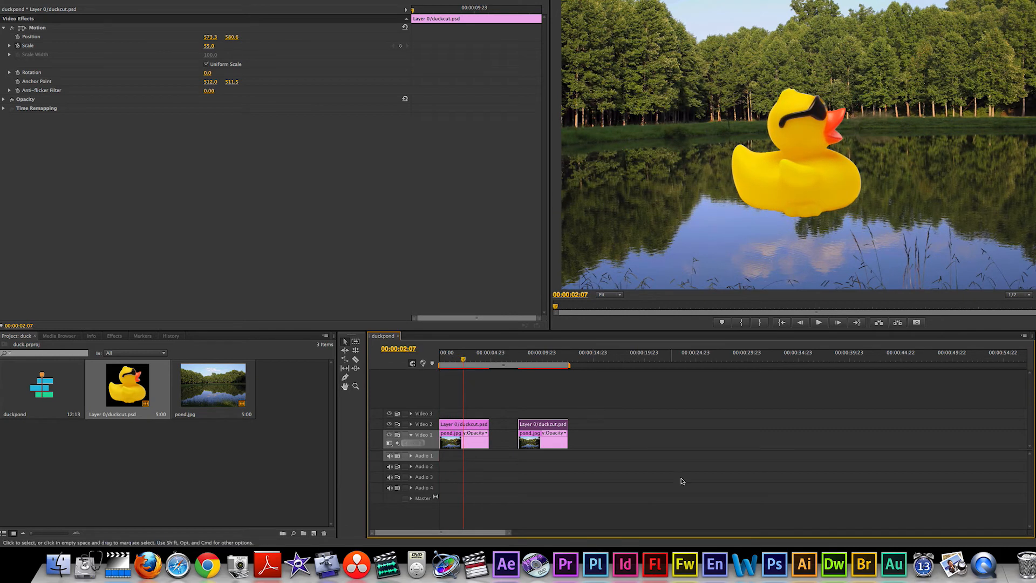
left_click(775, 565)
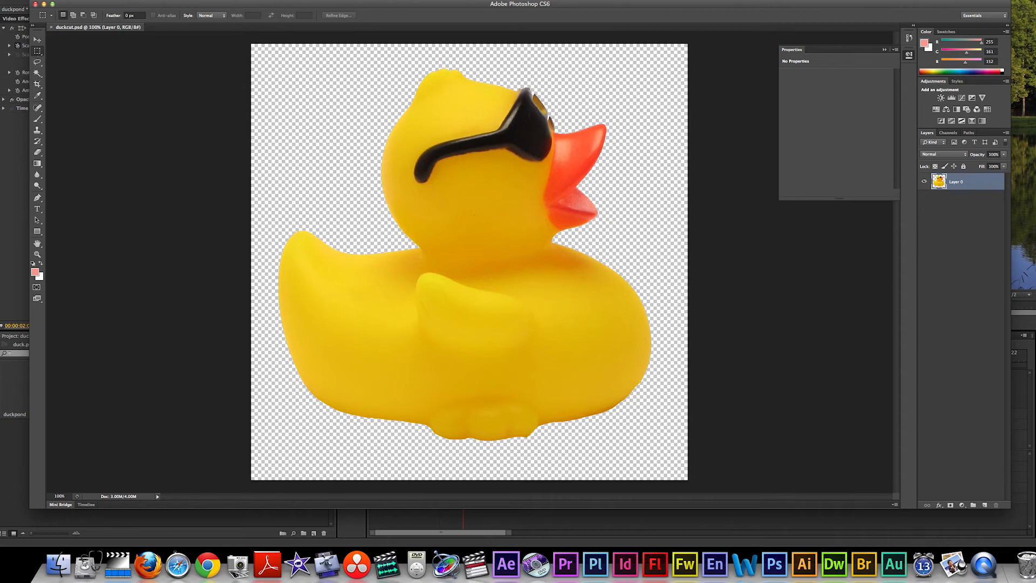
key("super+Tab")
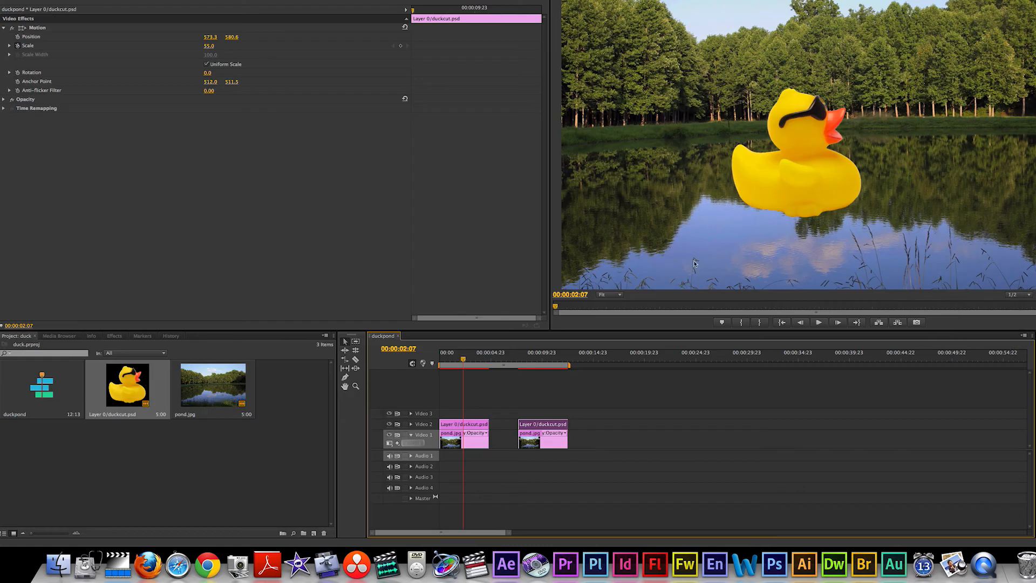
- Switch to Photoshop and delete a rectangular selection covering the duck's head in duckcut.psd
left_click(773, 564)
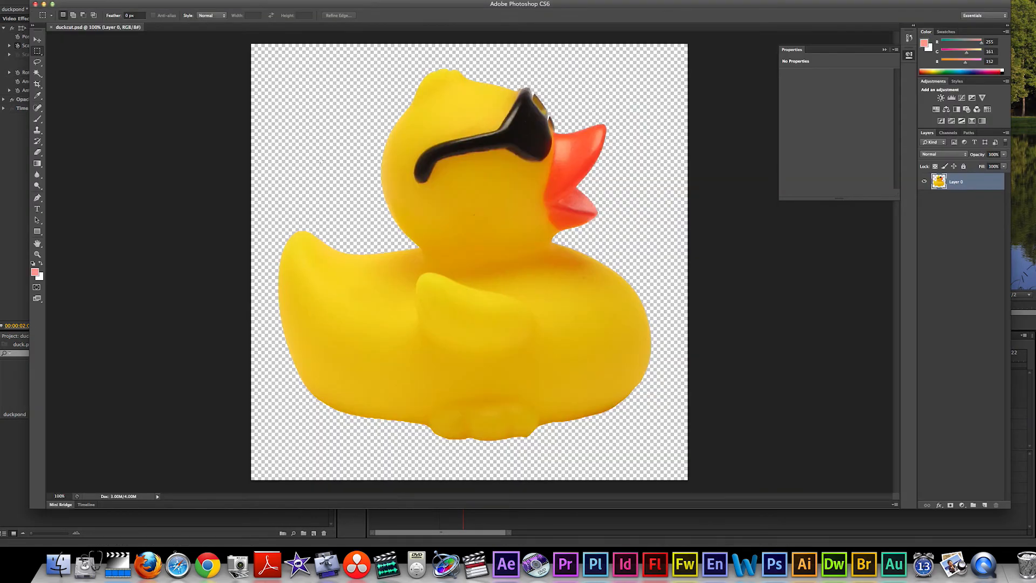
left_click(37, 63)
left_click(37, 51)
left_click(38, 63)
left_click(38, 52)
left_click_drag(339, 53, 614, 239)
key("Delete")
- Try to save over duckcut.psd, cancel the replacement, and undo the head deletion
key("super+s")
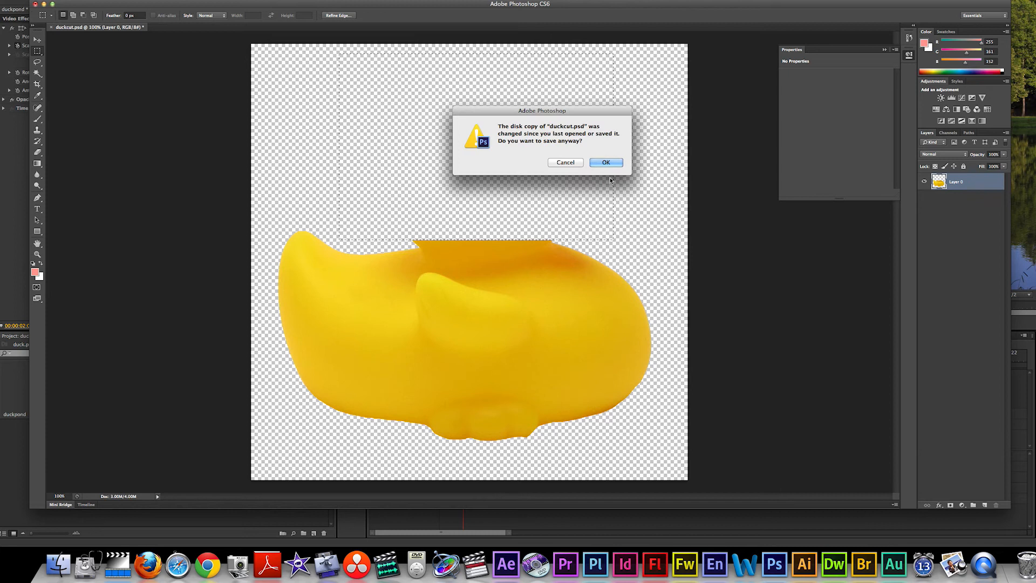
left_click(607, 164)
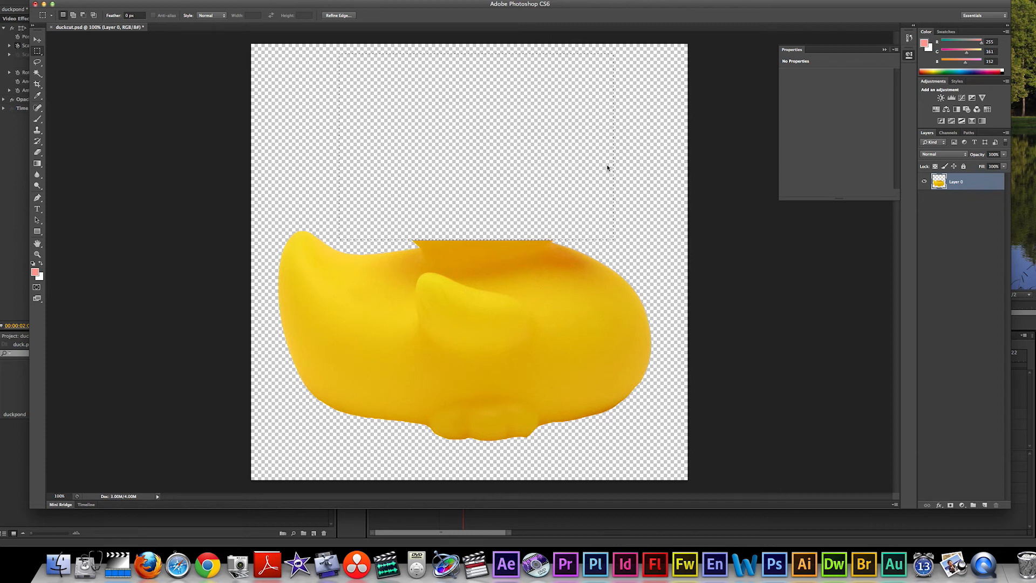
left_click(605, 239)
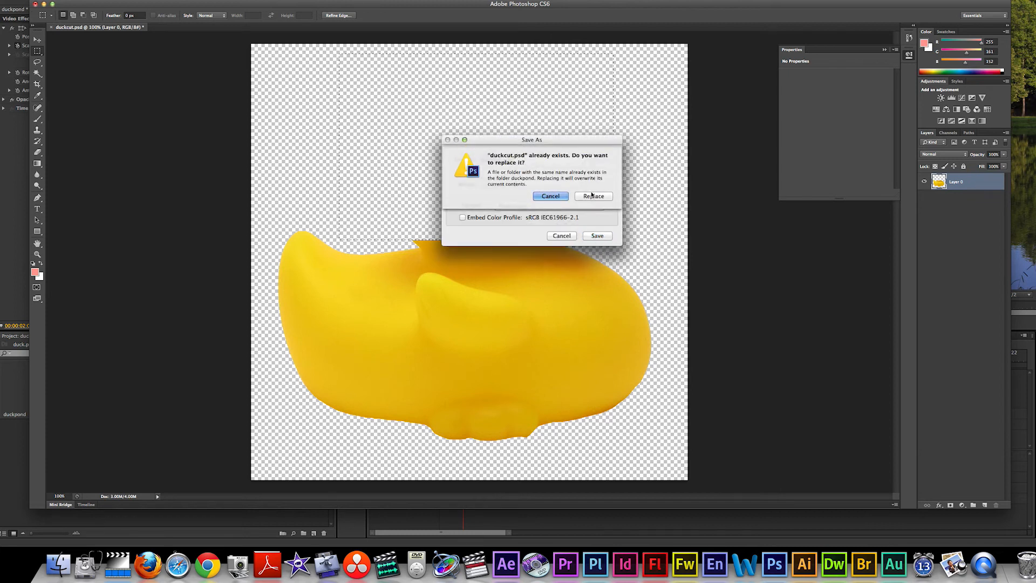
left_click(563, 197)
left_click(566, 239)
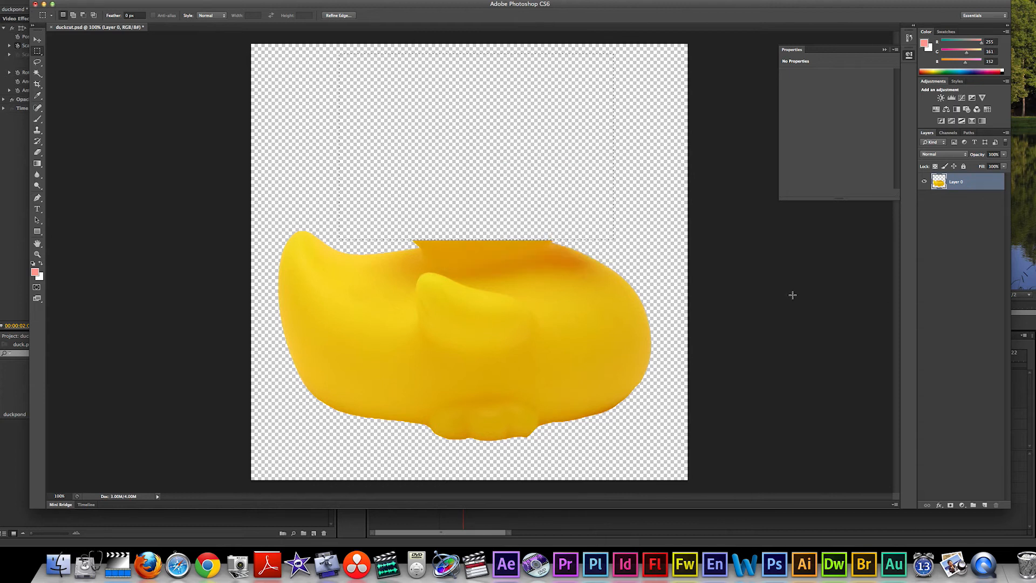
key("super+z")
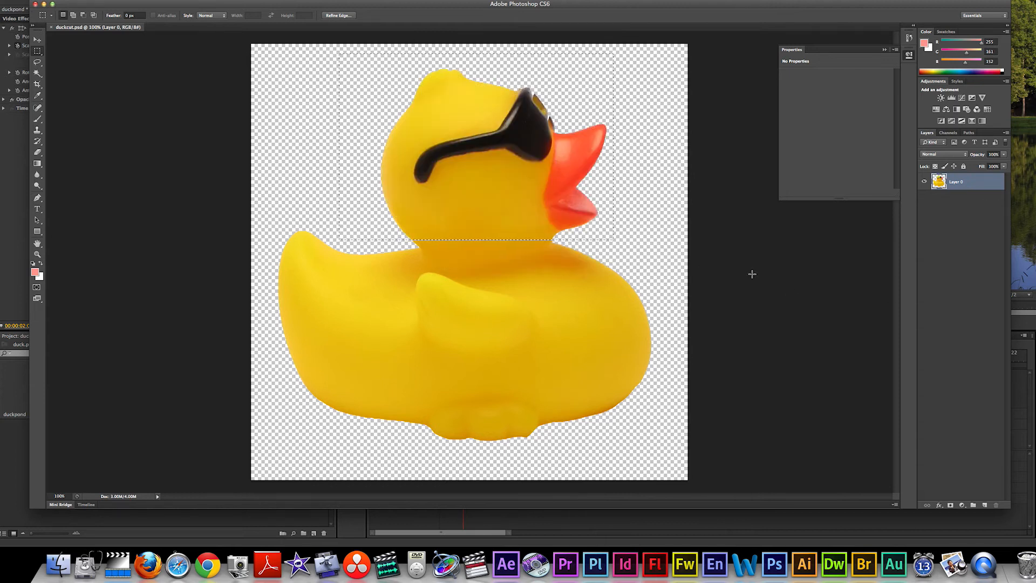
- Switch to Premiere Pro, open the first duck clip for editing in Adobe Photoshop, and update duckcut.psd from disk
key("super+Tab")
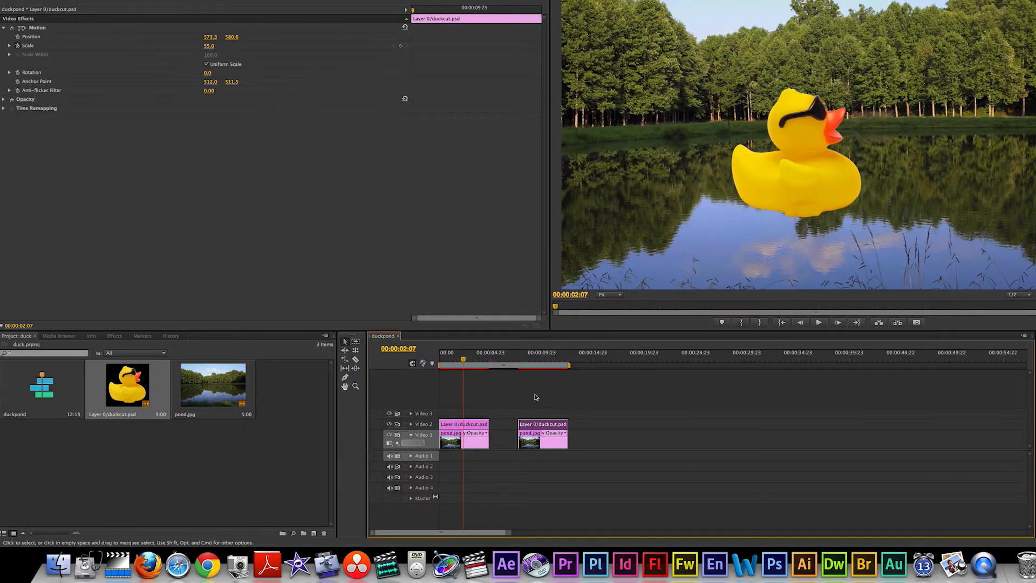
left_click(478, 424)
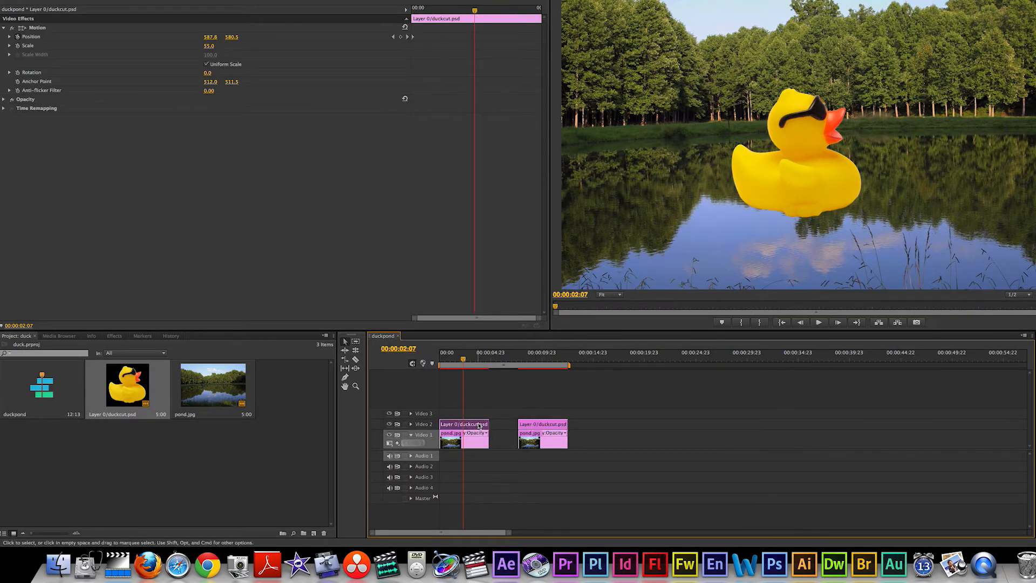
right_click(473, 427)
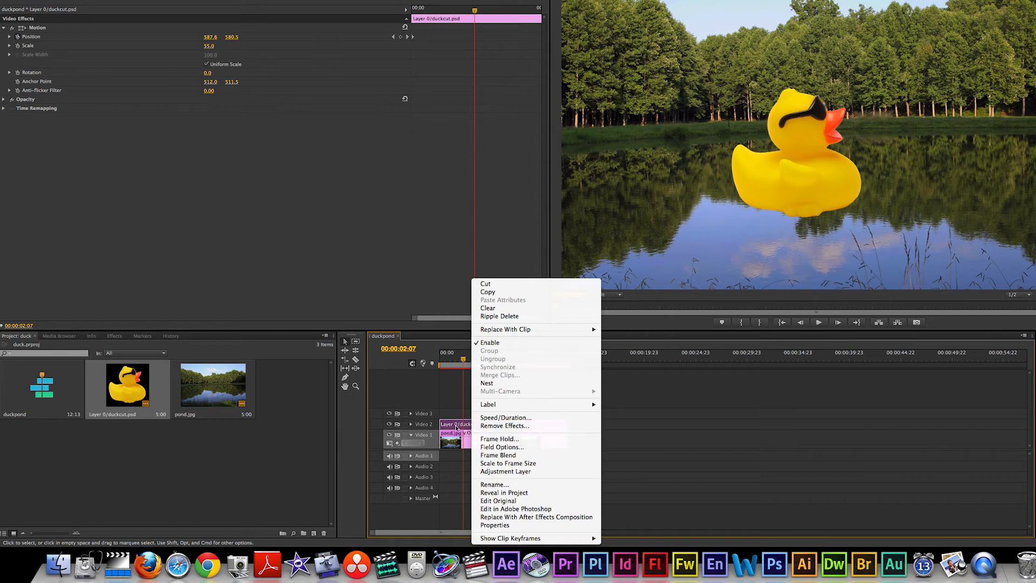
left_click(457, 424)
right_click(455, 425)
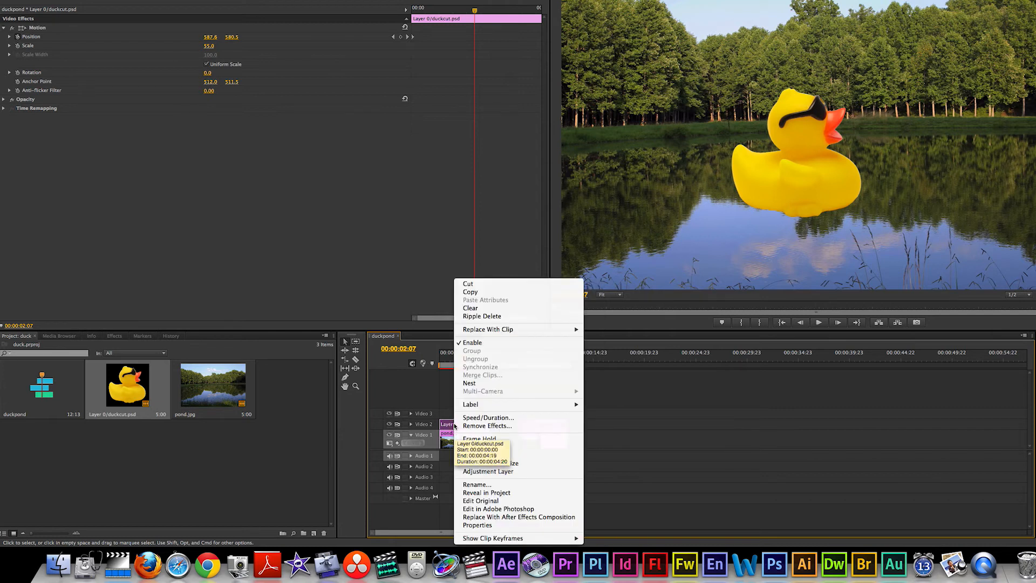
left_click(480, 508)
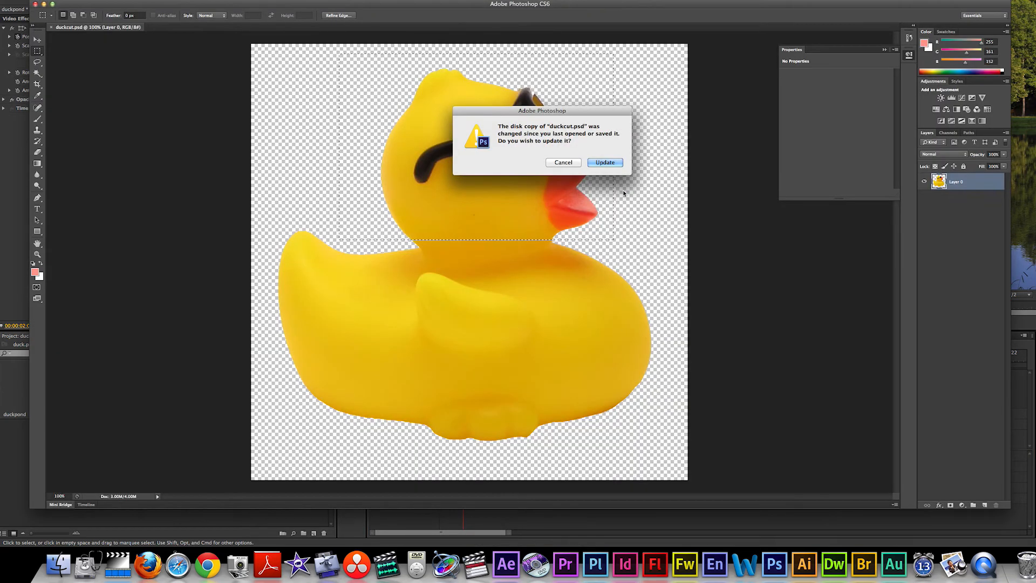
left_click(615, 166)
- Delete a rectangular selection covering the duck's head and save the result over the existing duckcut.psd
left_click_drag(370, 69, 607, 239)
key("Delete")
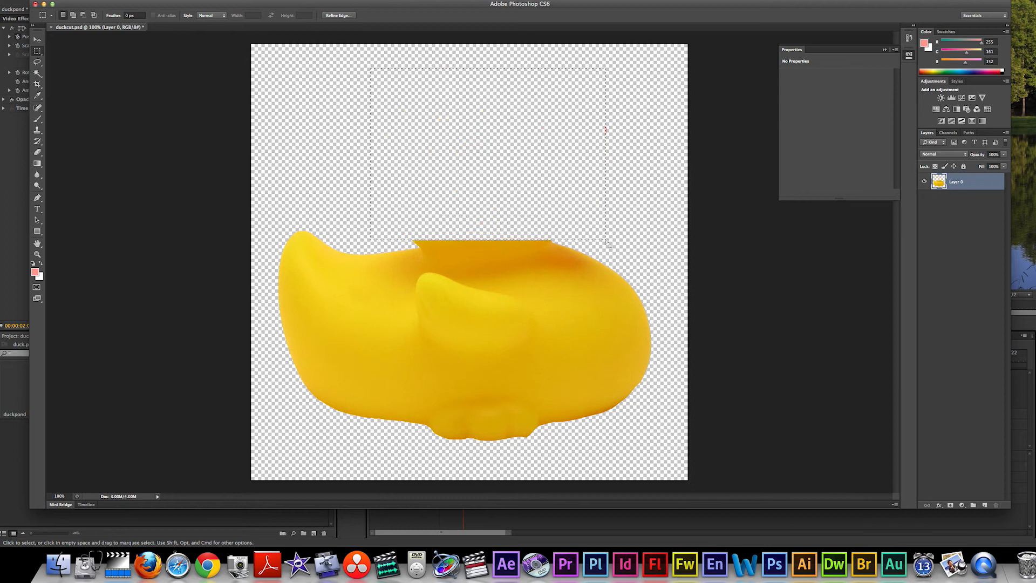
key("super+shift+s")
left_click(604, 237)
left_click(594, 196)
- Switch to Premiere Pro, shorten the work area to the end of the first clips, and render it
key("super+Tab")
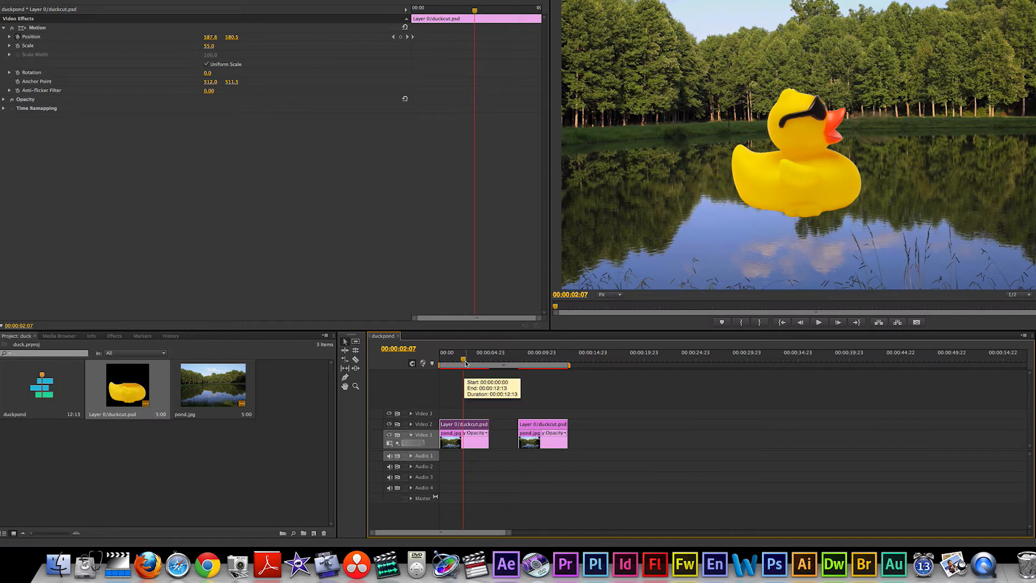
left_click_drag(464, 360, 456, 360)
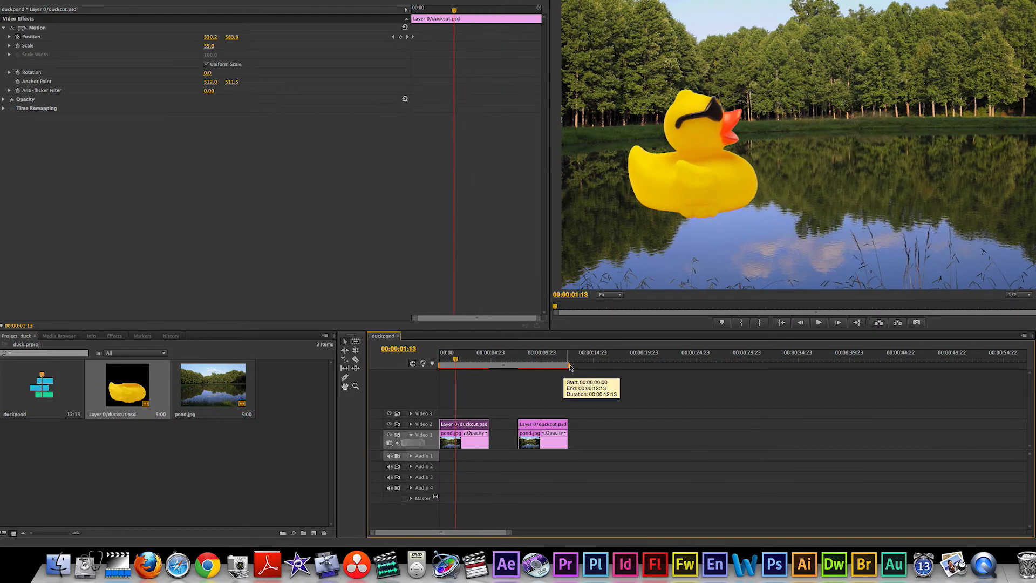
left_click_drag(570, 366, 508, 369)
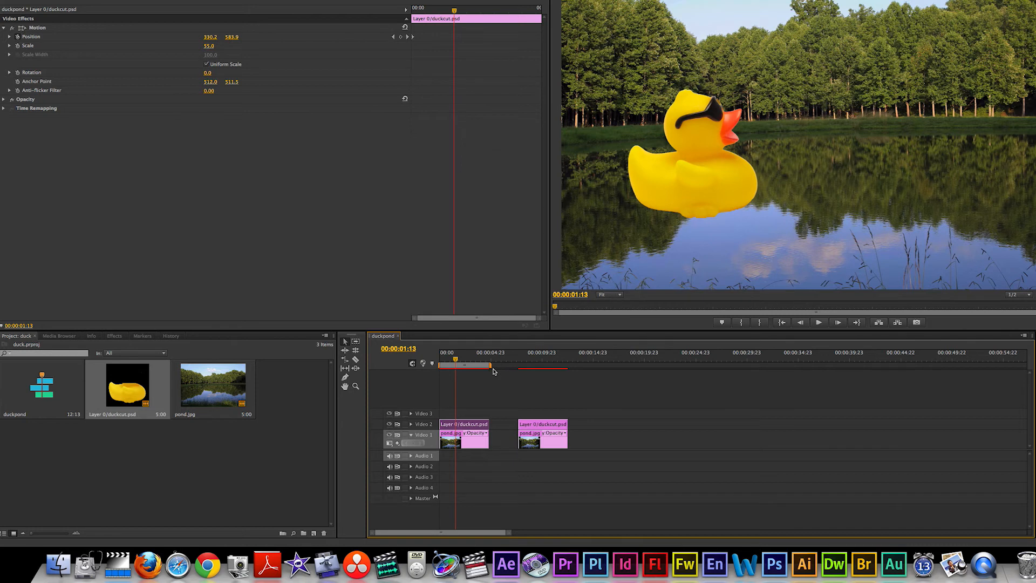
key("Return")
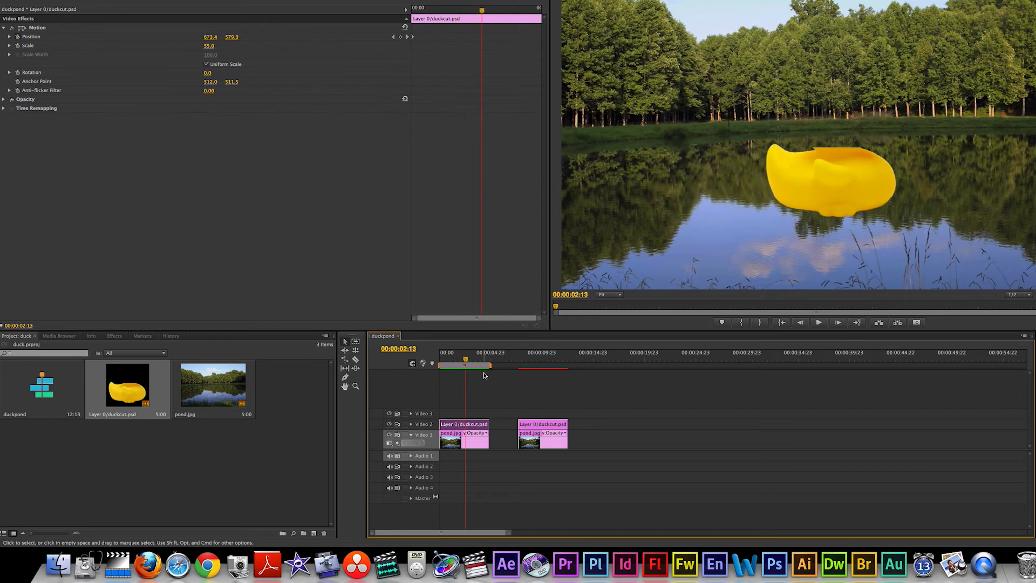
- Switch to Photoshop, undo the deletion of the duck's head, and save the restored image over the existing duckcut.psd
left_click(774, 564)
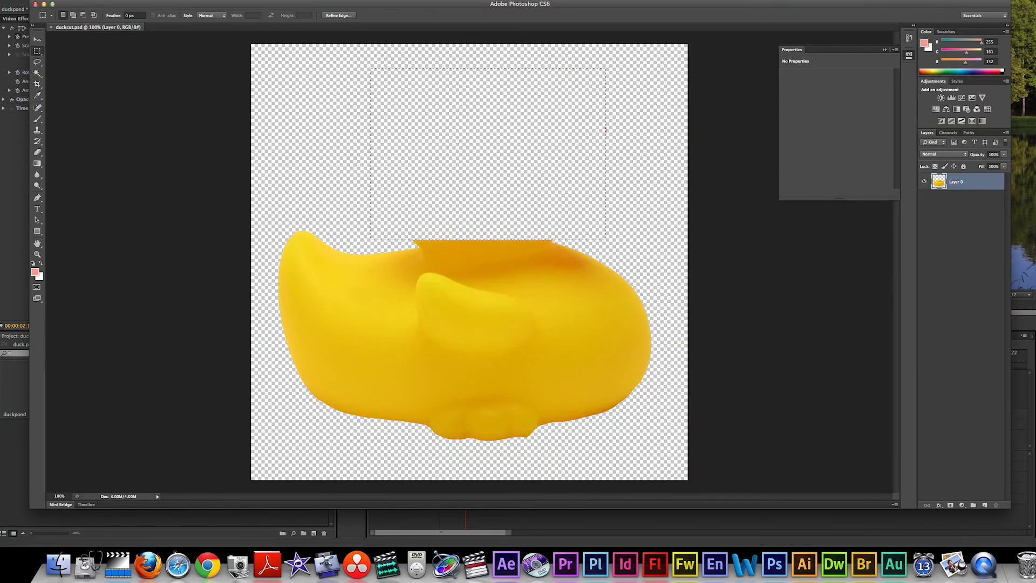
left_click(92, 0)
left_click(92, 3)
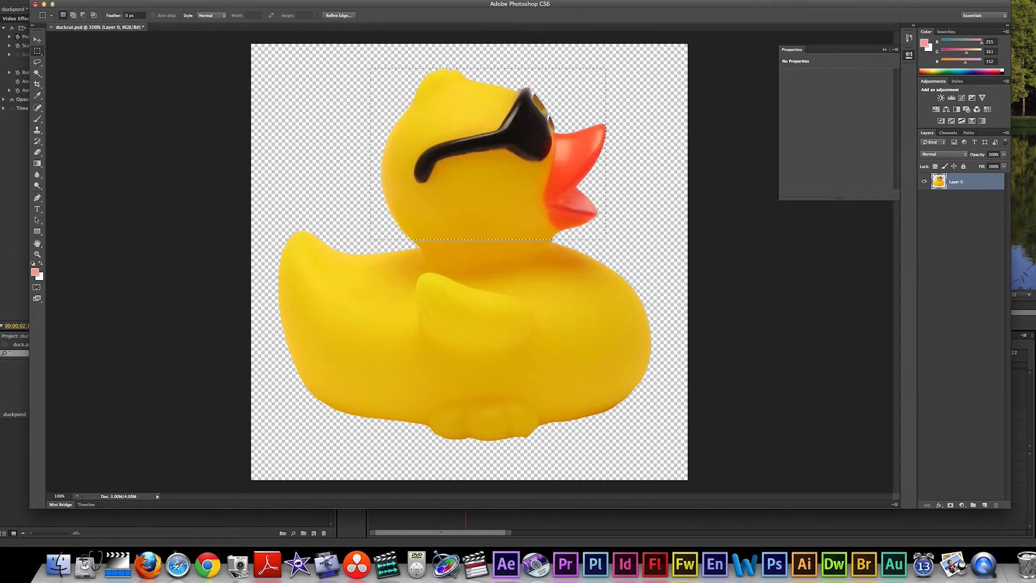
left_click(67, 0)
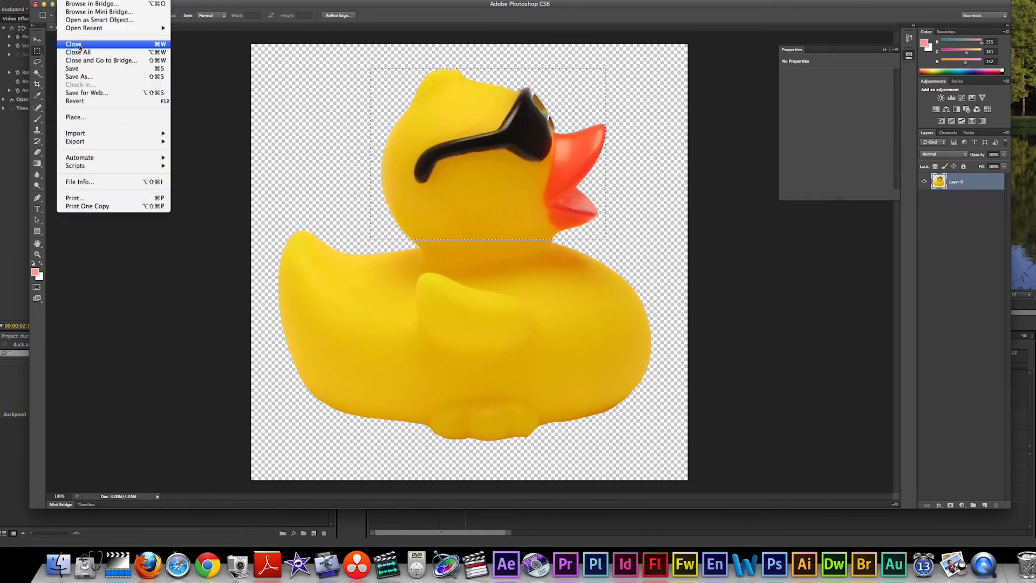
left_click(78, 76)
left_click(599, 237)
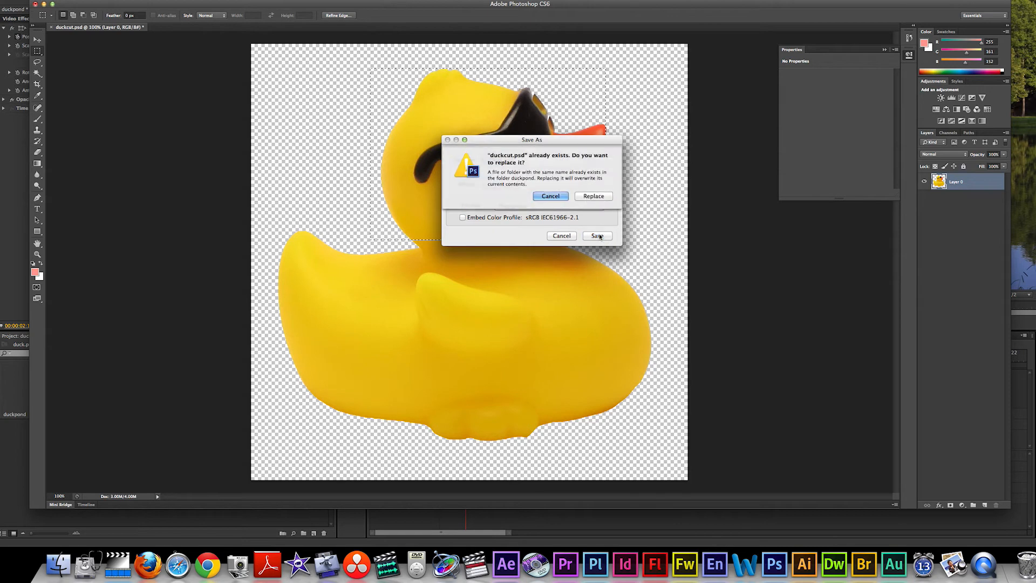
left_click(590, 196)
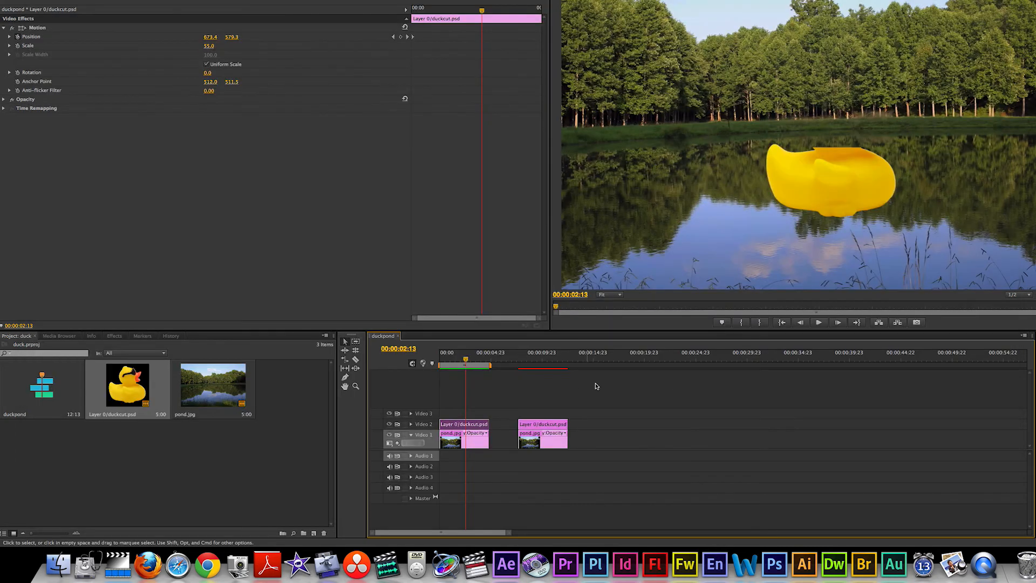
- Switch to Premiere Pro and preview the first duck clip from its start to check the updated image
left_click(440, 364)
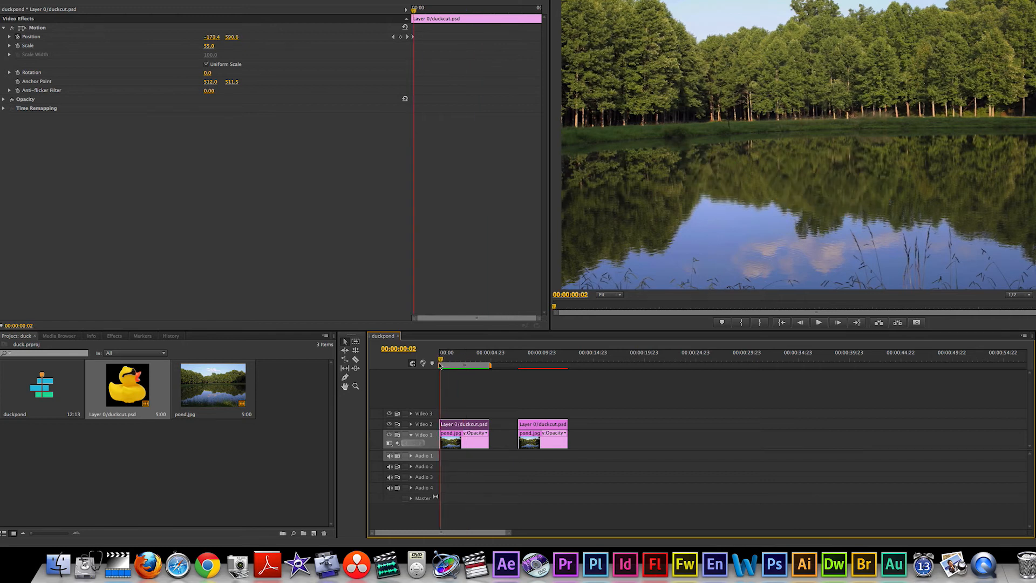
key("Return")
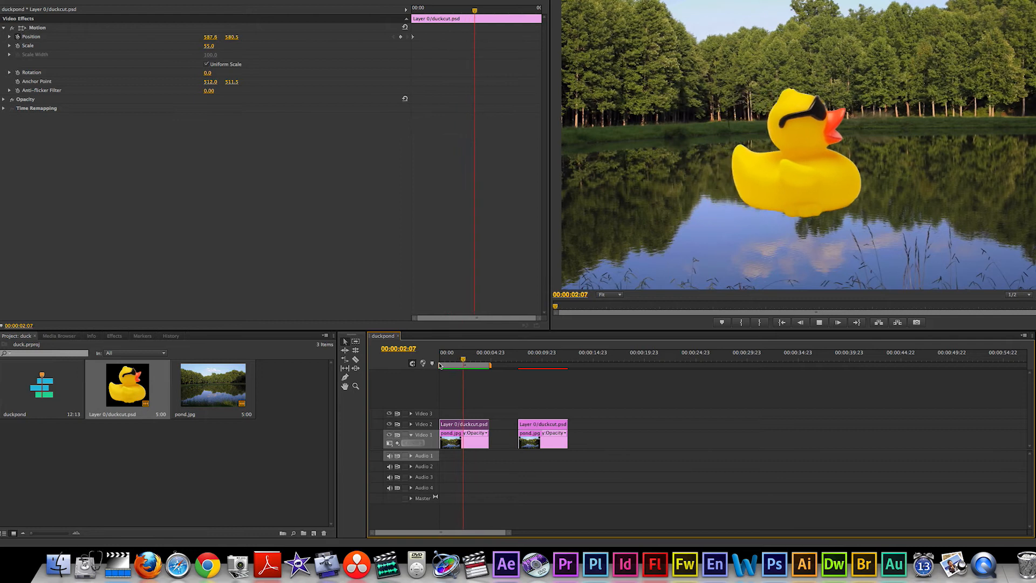
key("space")
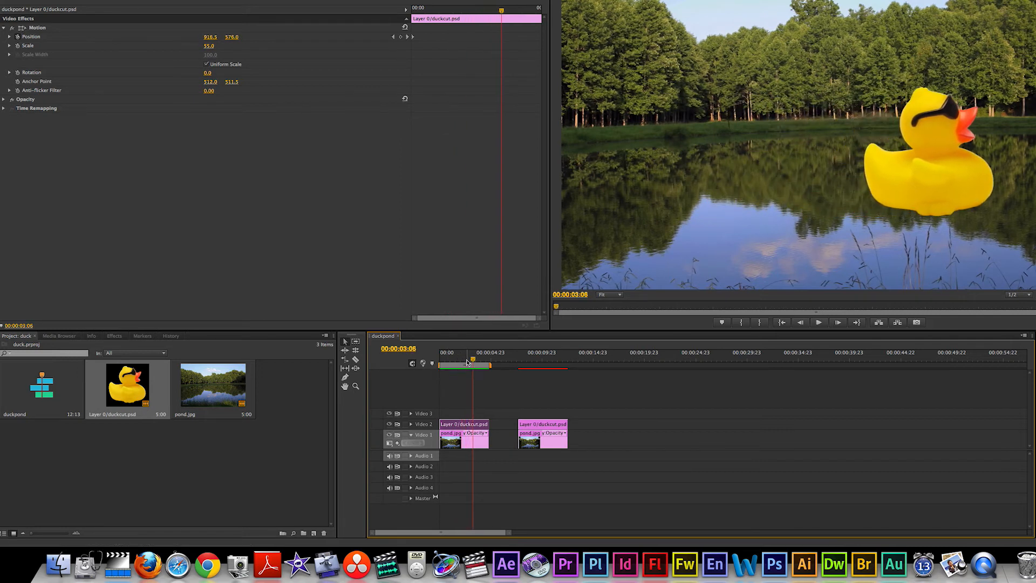
left_click(464, 360)
left_click_drag(464, 360, 464, 360)
- Switch to Photoshop and set the canvas height of duckcut.psd to 60 centimeters
left_click(769, 564)
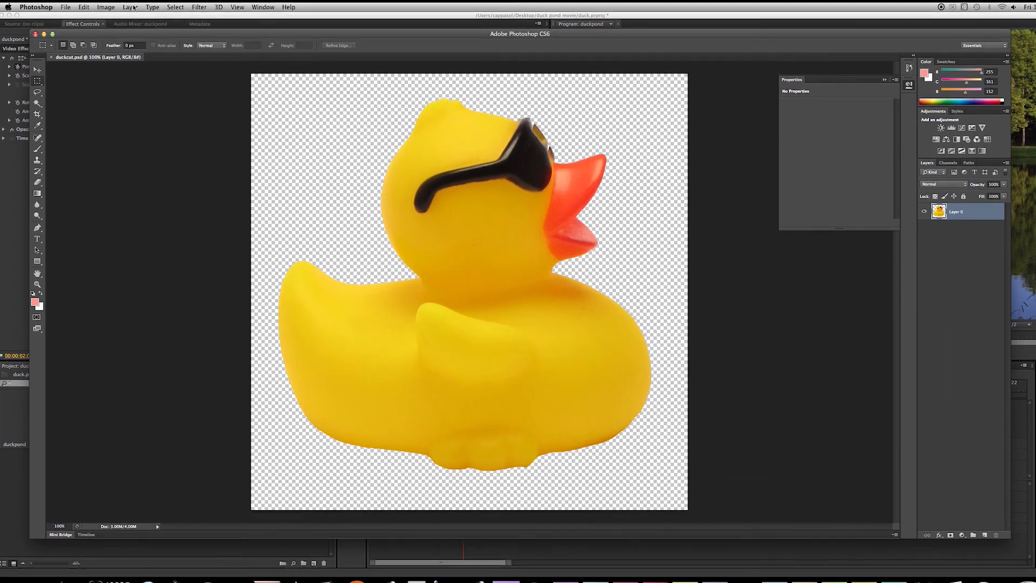
left_click(106, 12)
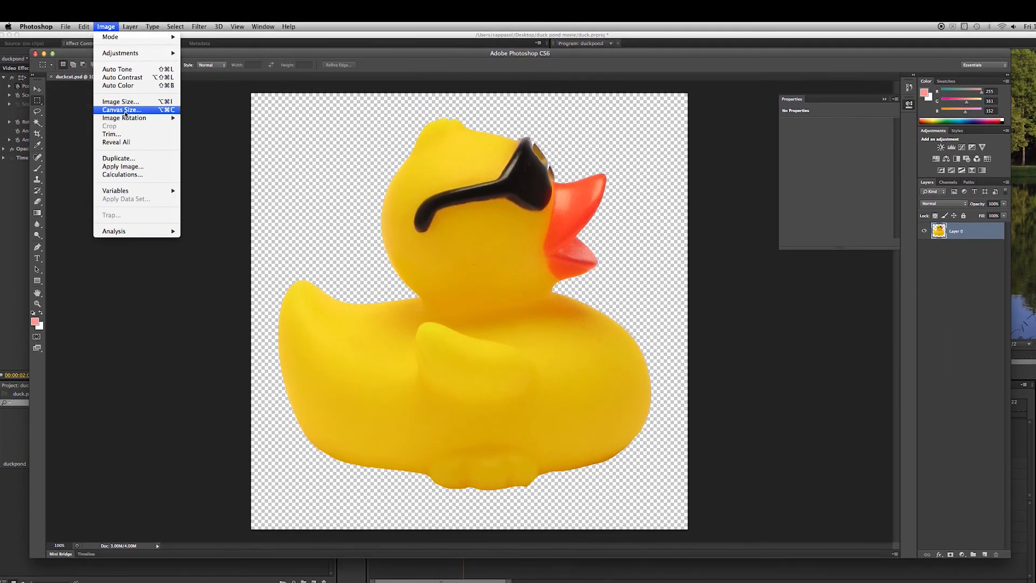
left_click(139, 118)
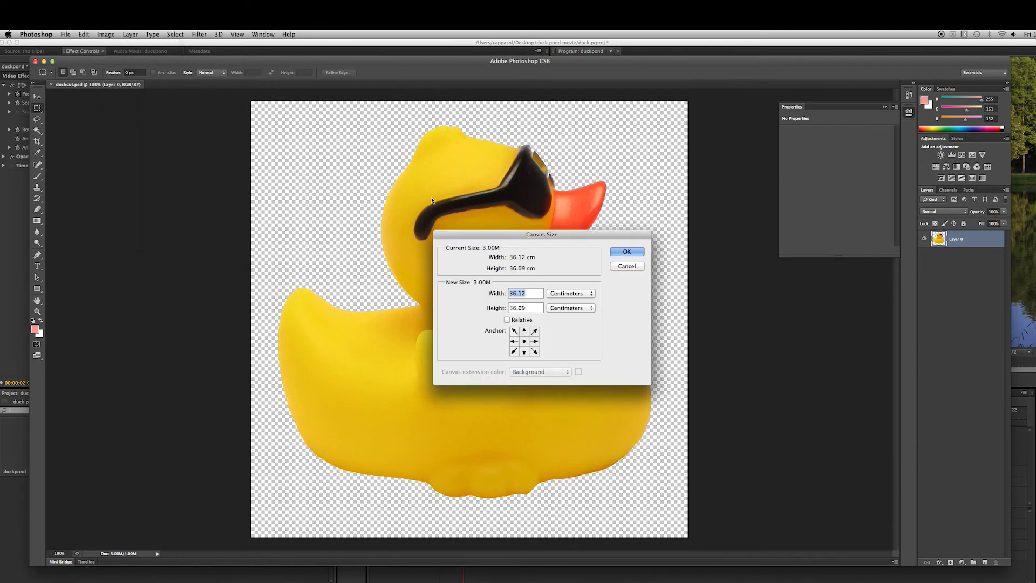
double_click(504, 313)
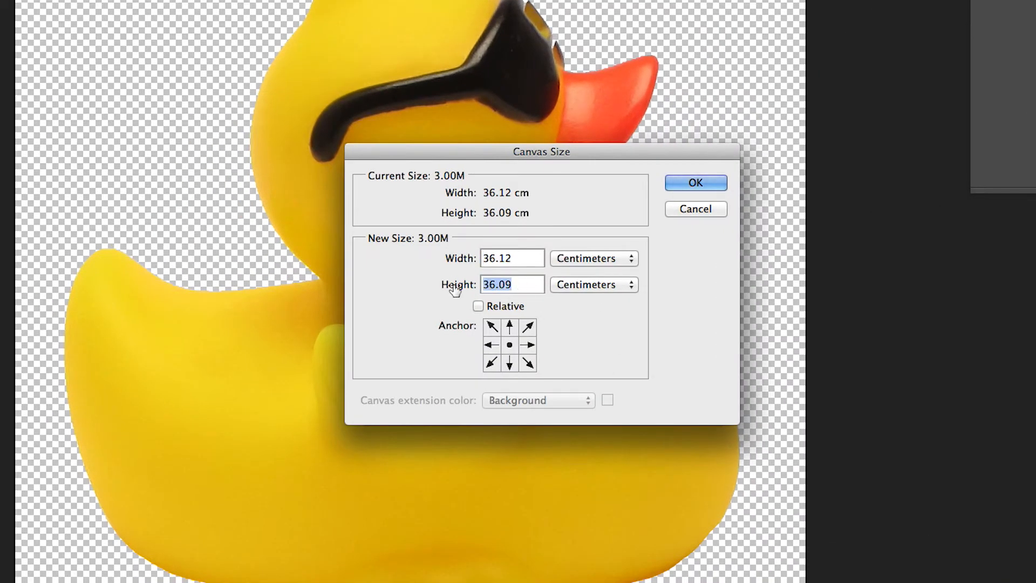
type("8")
key("BackSpace")
type("60")
left_click(695, 185)
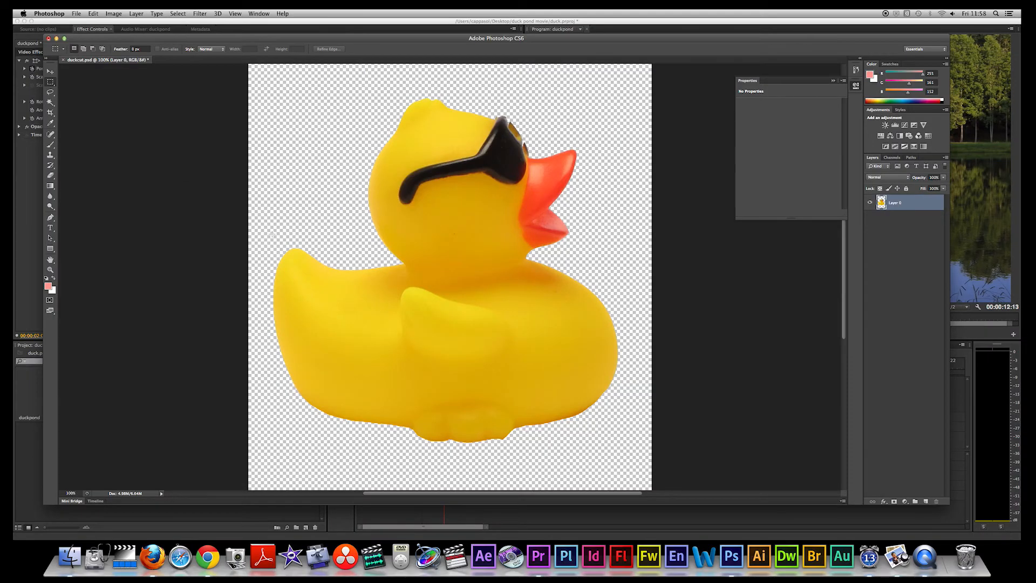
- Move the duck up within the taller canvas to leave empty space beneath it
key("super+minus")
key("super+minus")
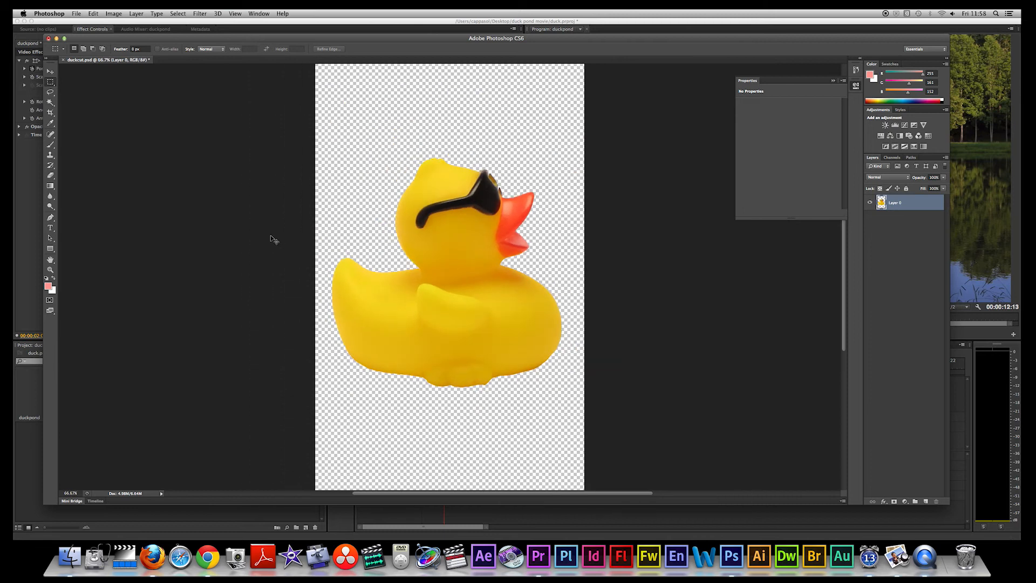
left_click(50, 73)
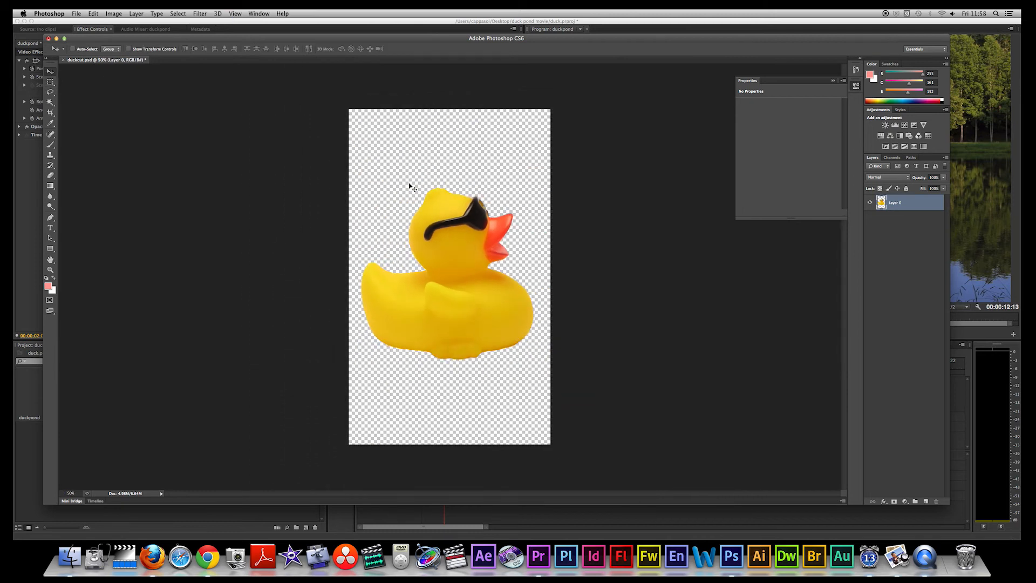
left_click_drag(457, 226, 458, 164)
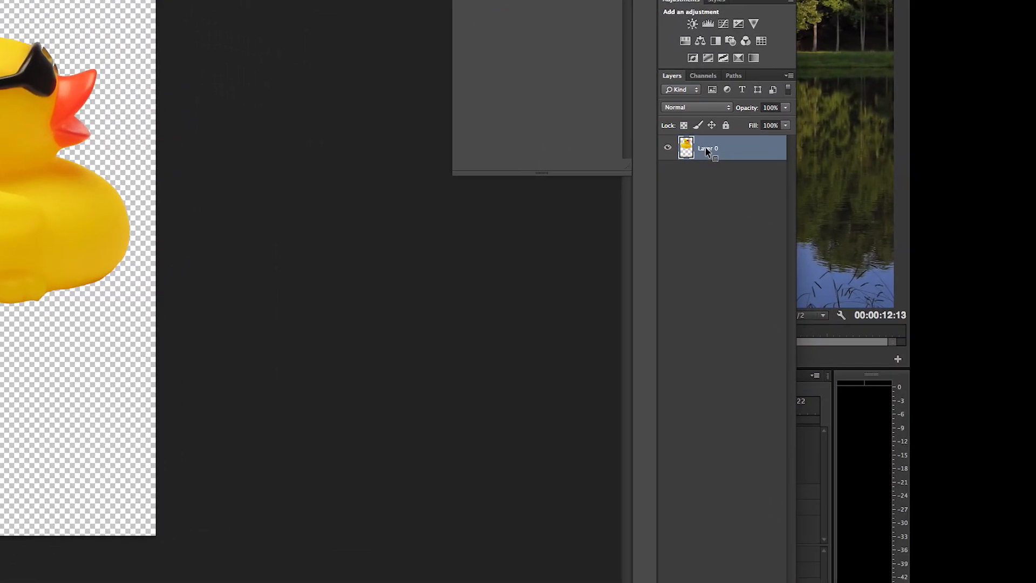
- Duplicate Layer 0 as Layer 0 copy within duckcut.psd
right_click(758, 162)
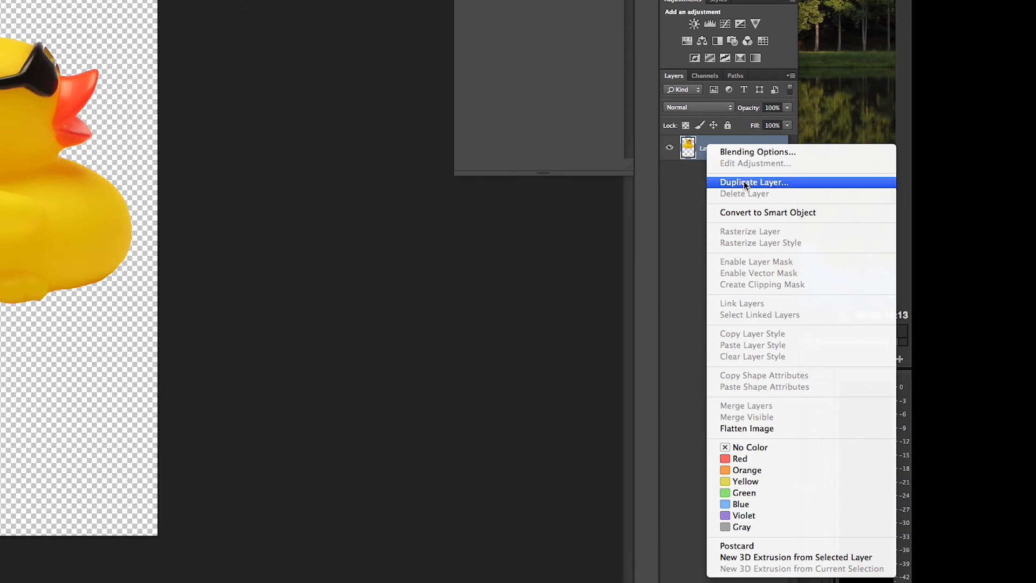
left_click(768, 182)
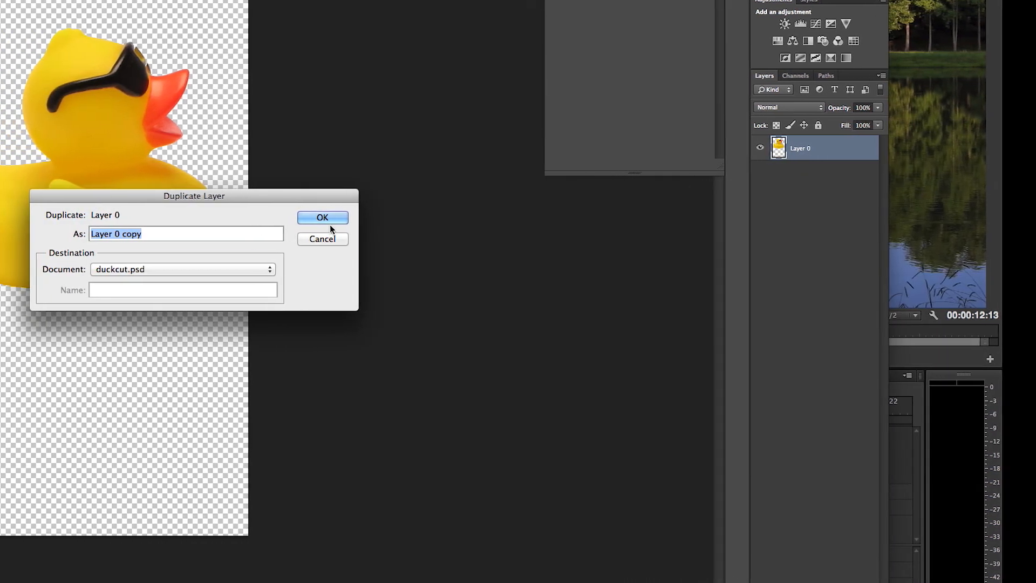
left_click(259, 217)
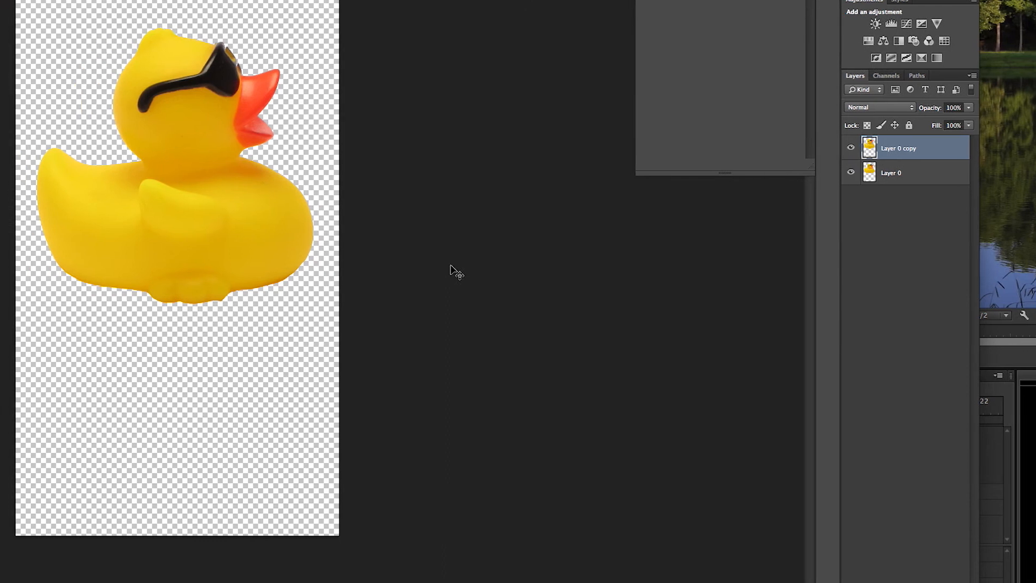
key("ctrl+t")
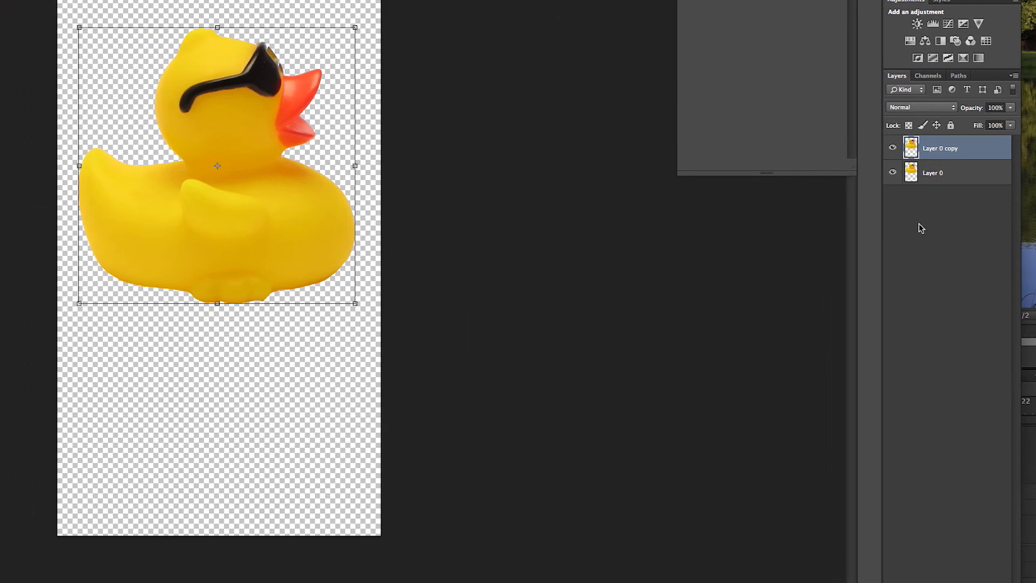
key("Return")
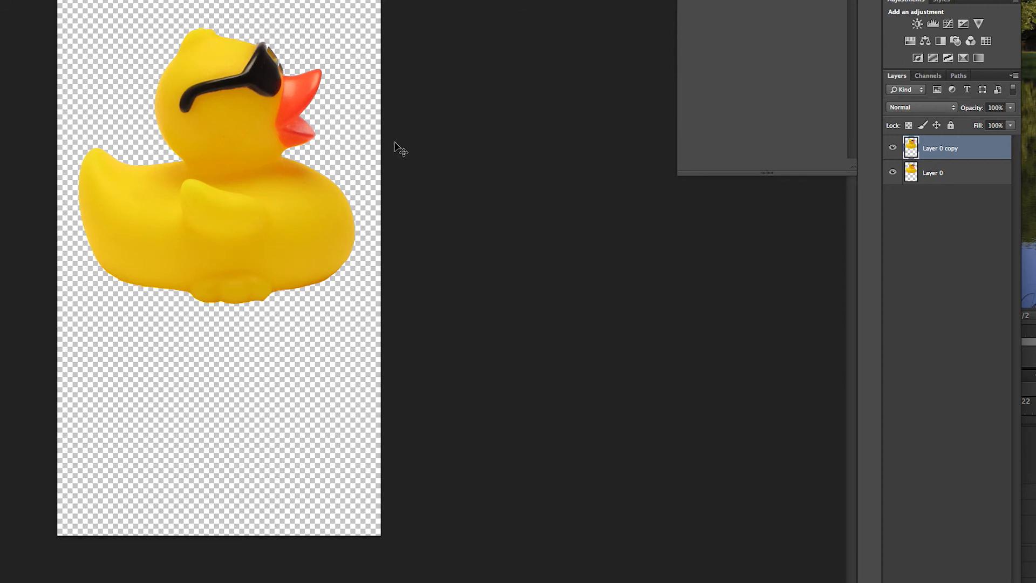
- Flip the duck on Layer 0 upside down below the original with Free Transform, squashing its height, and apply the transformation
left_click(960, 177)
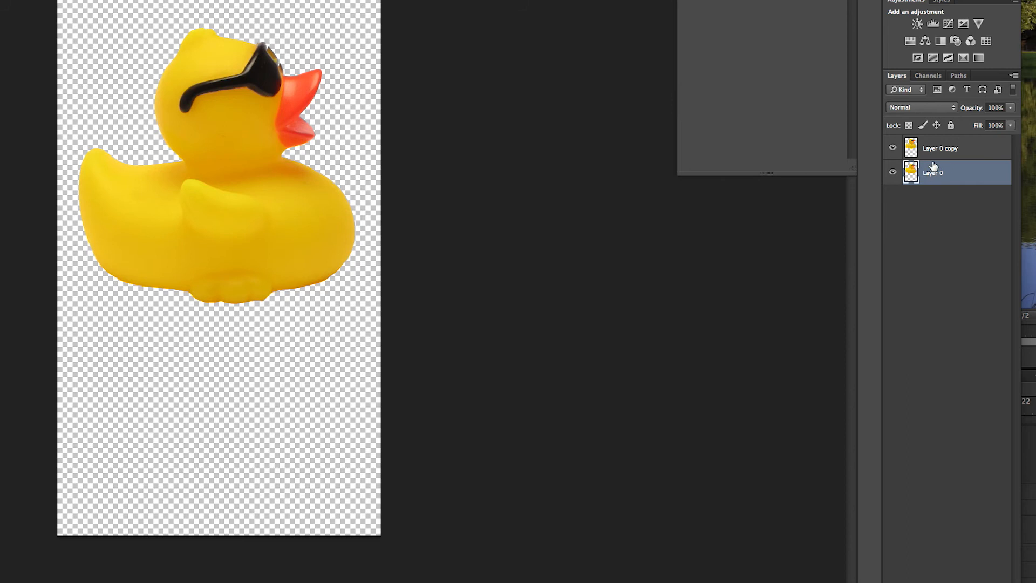
mouse_move(230, 130)
left_mouse_down()
mouse_move(235, 196)
mouse_move(227, 128)
left_mouse_up()
key("ctrl+t")
left_click_drag(217, 28, 218, 431)
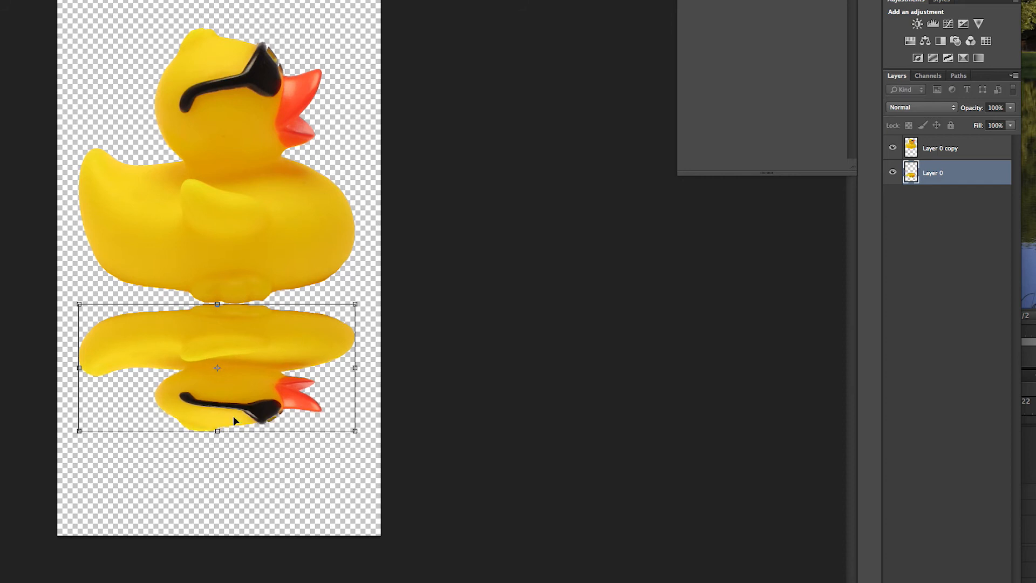
key("v")
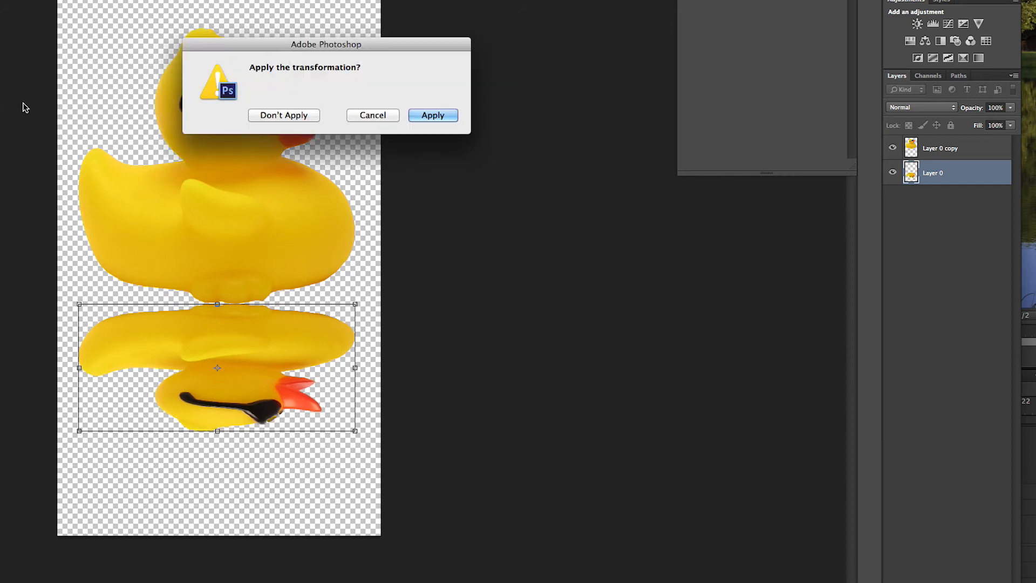
left_click(451, 114)
- Move the flipped duck up behind the original's lower body while stretching it taller, and reduce Layer 0's opacity for a faint reflection
left_click_drag(274, 310, 261, 287)
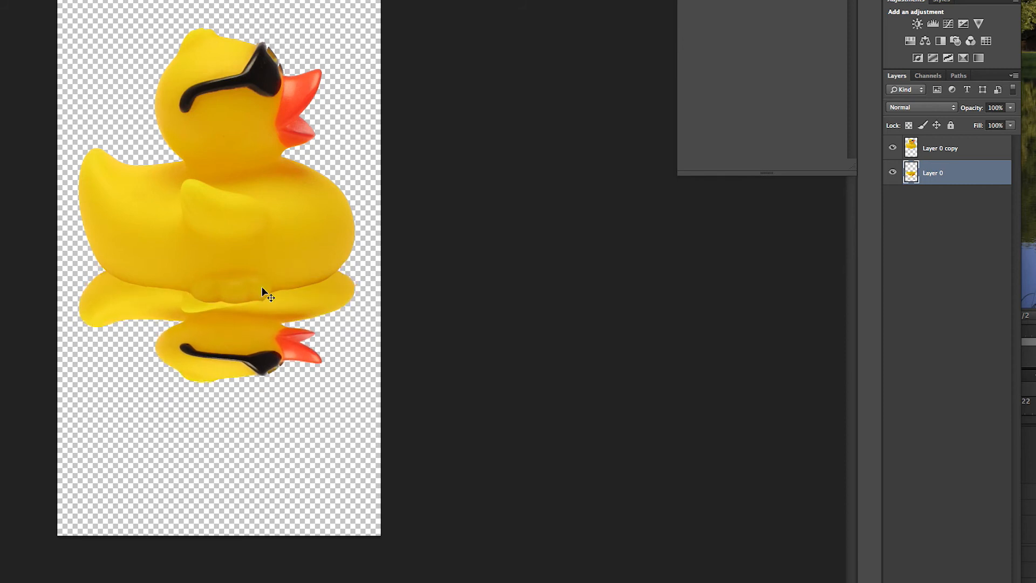
key("ctrl+t")
left_click_drag(218, 381, 218, 440)
left_click_drag(244, 326, 245, 269)
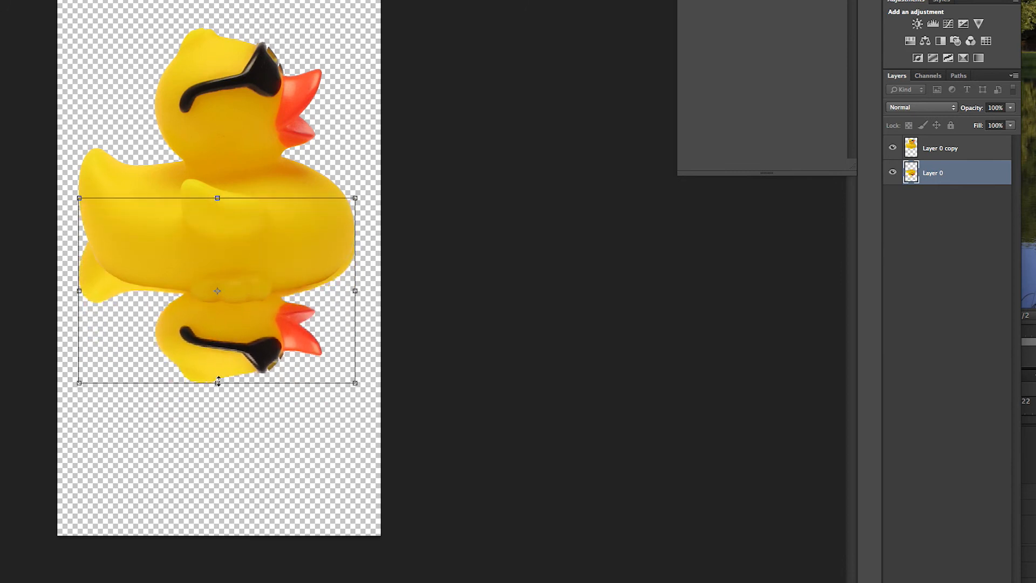
left_click_drag(216, 385, 218, 453)
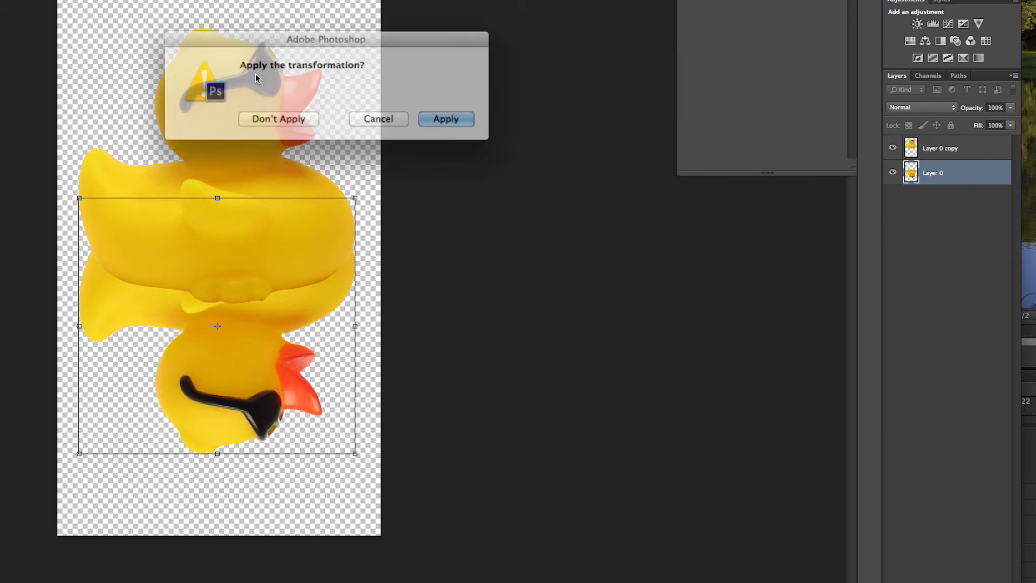
left_click(432, 115)
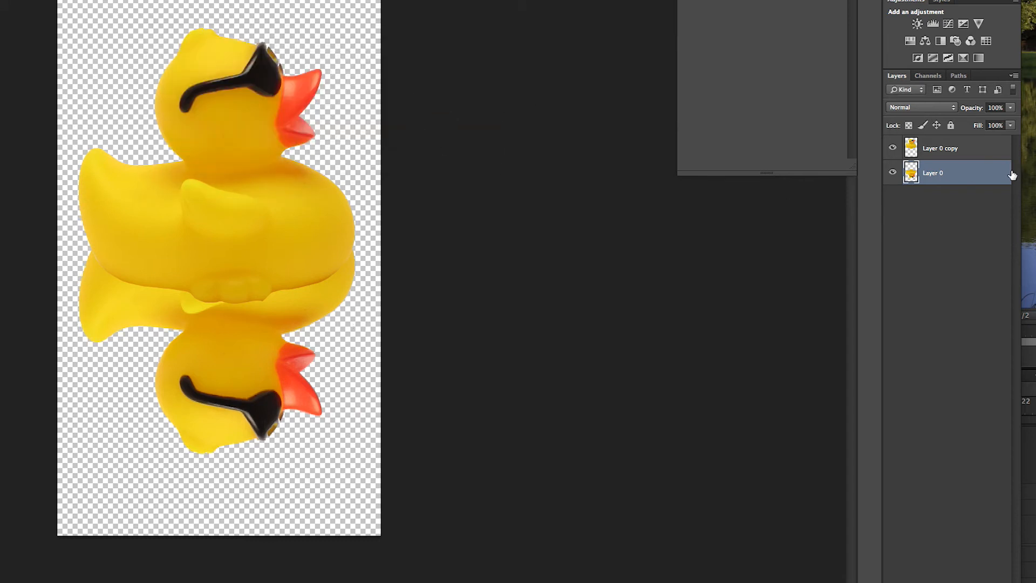
left_click(1011, 109)
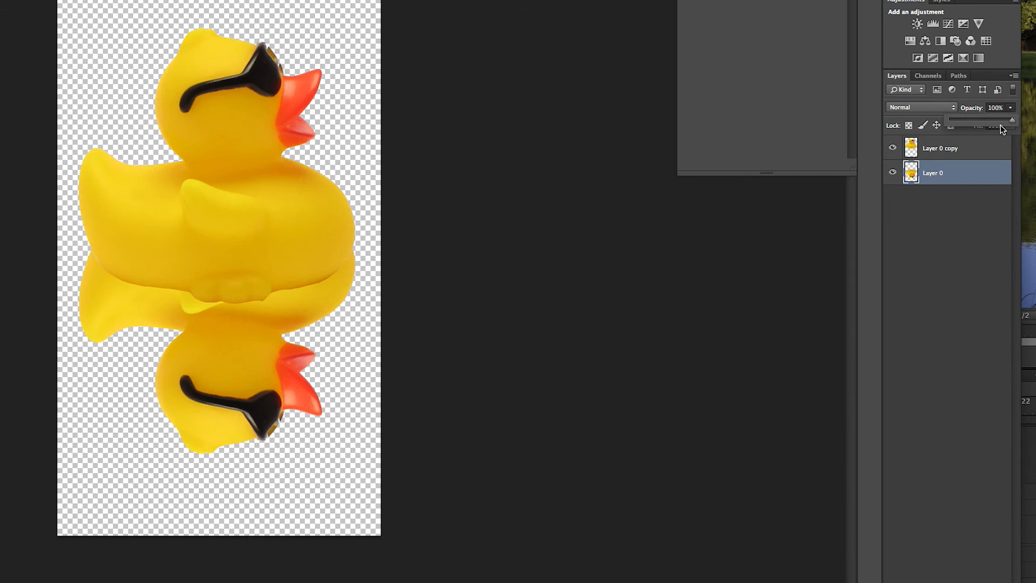
left_click_drag(980, 120, 973, 117)
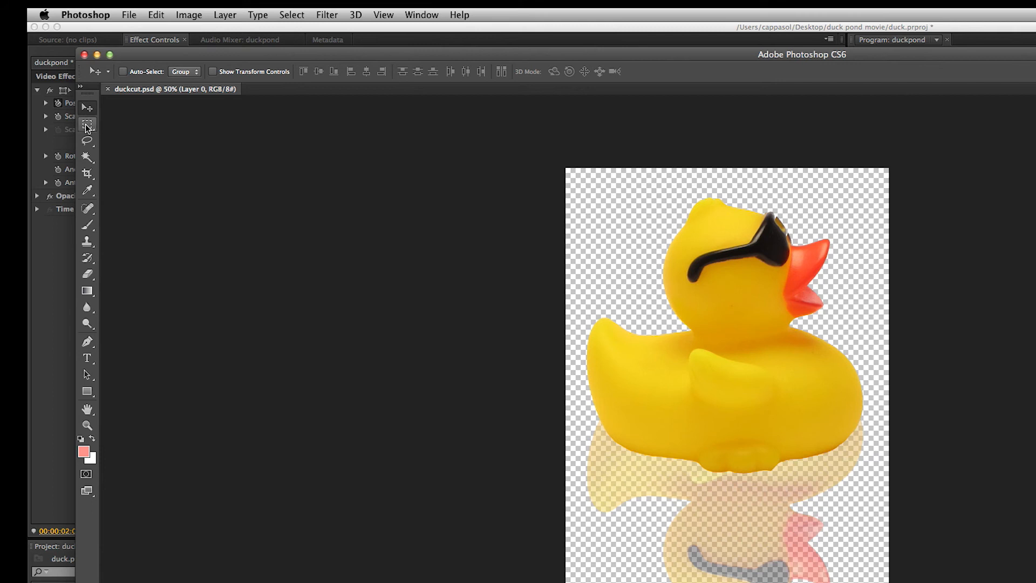
- Delete a rectangular selection across the bottom of the duck on Layer 0 copy to form a straight waterline, and deselect
left_click(87, 125)
key("alt+bracketright")
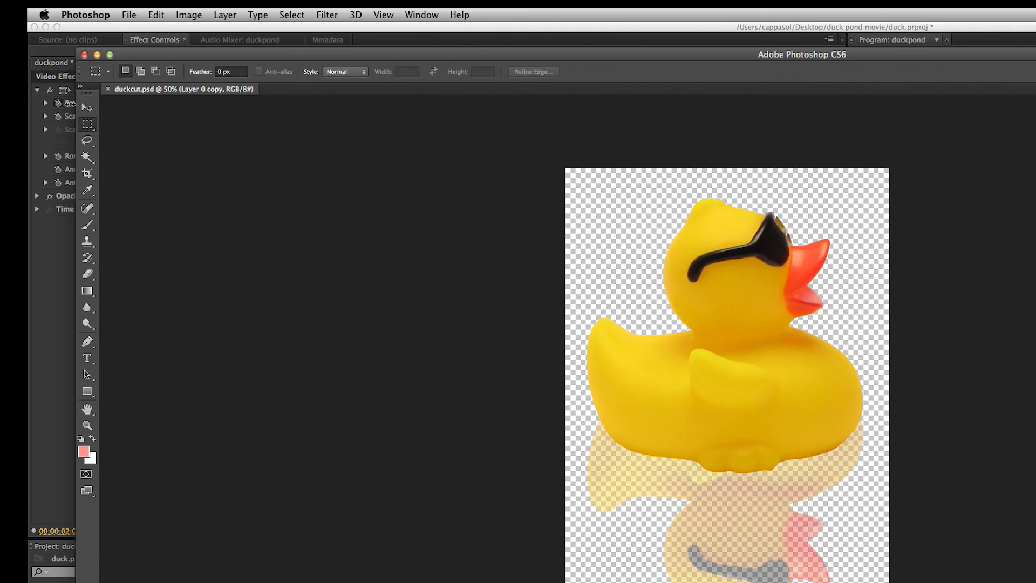
left_click_drag(581, 428, 882, 515)
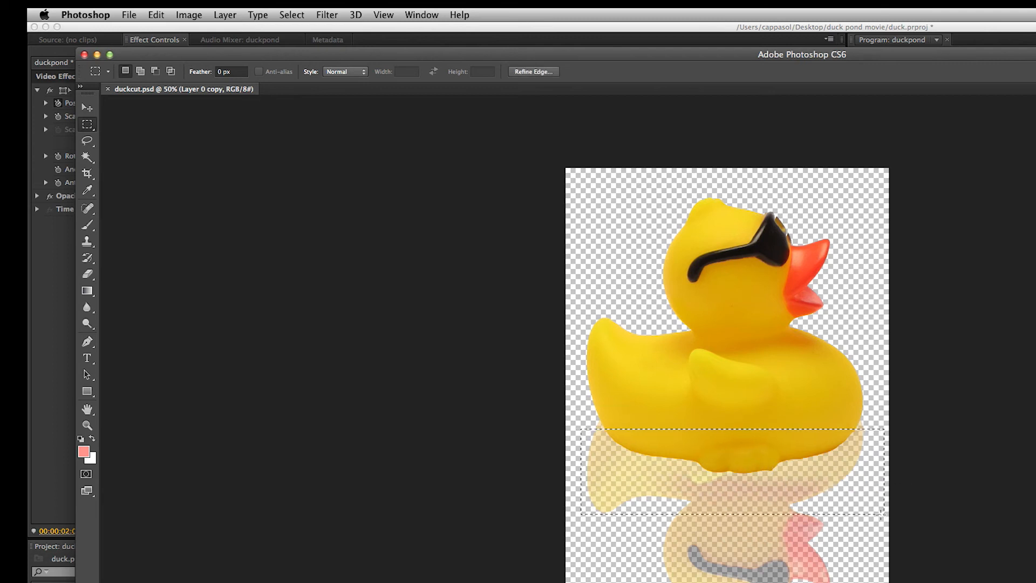
key("Delete")
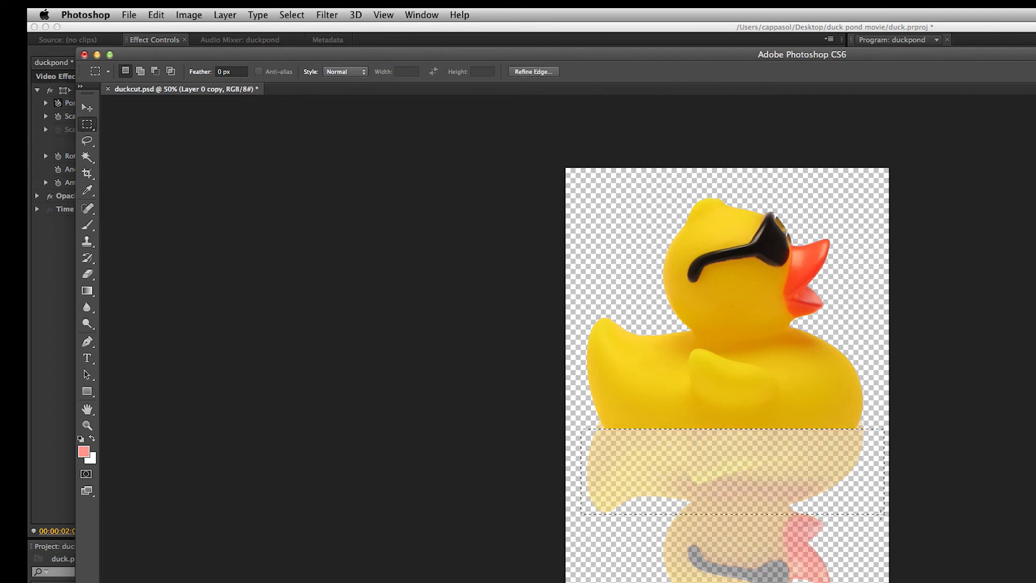
key("super+d")
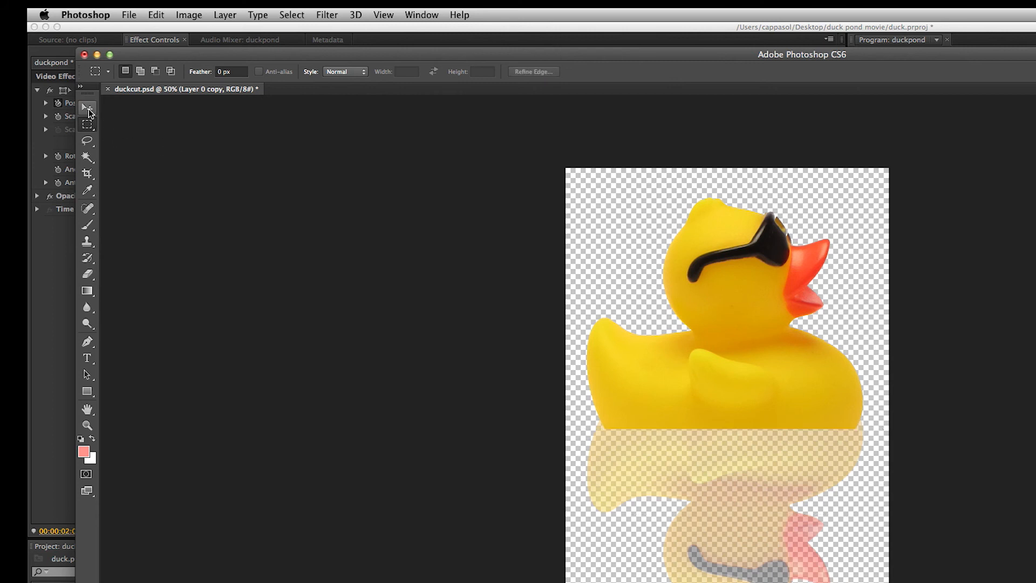
left_click(88, 109)
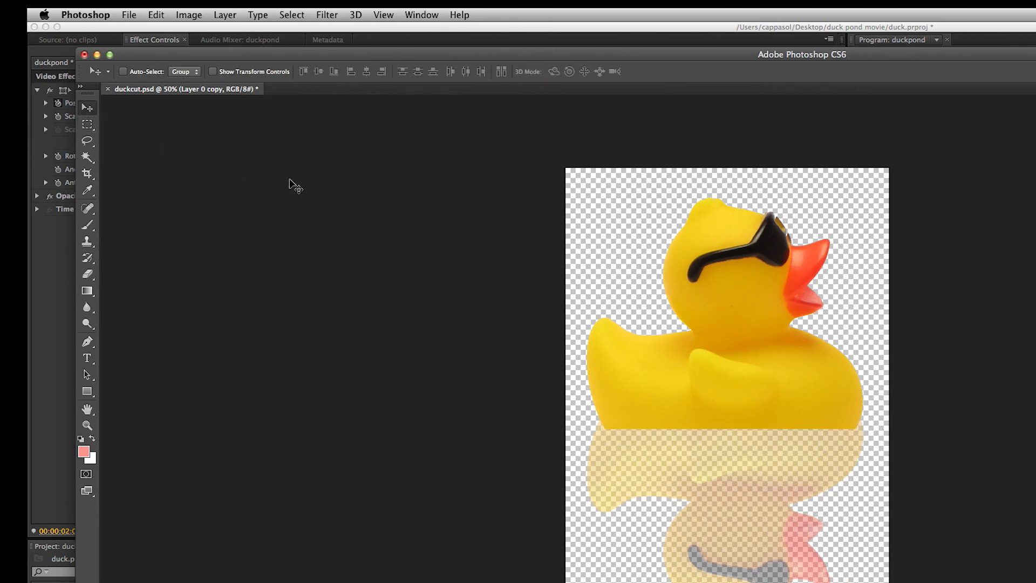
- Save the edited duckcut.psd in the duckpond folder in Photoshop format, replacing the existing file
left_click(130, 16)
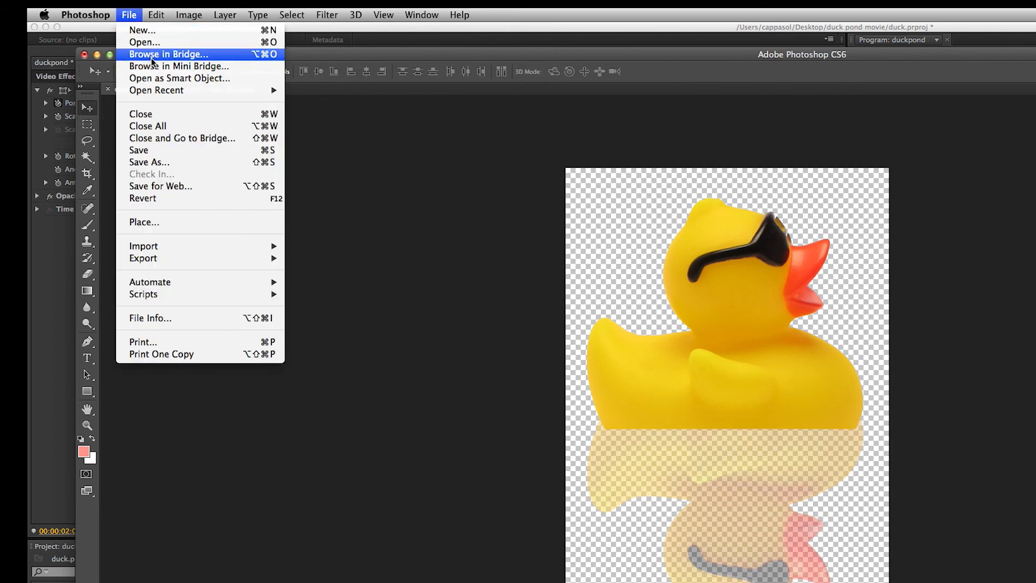
left_click(168, 154)
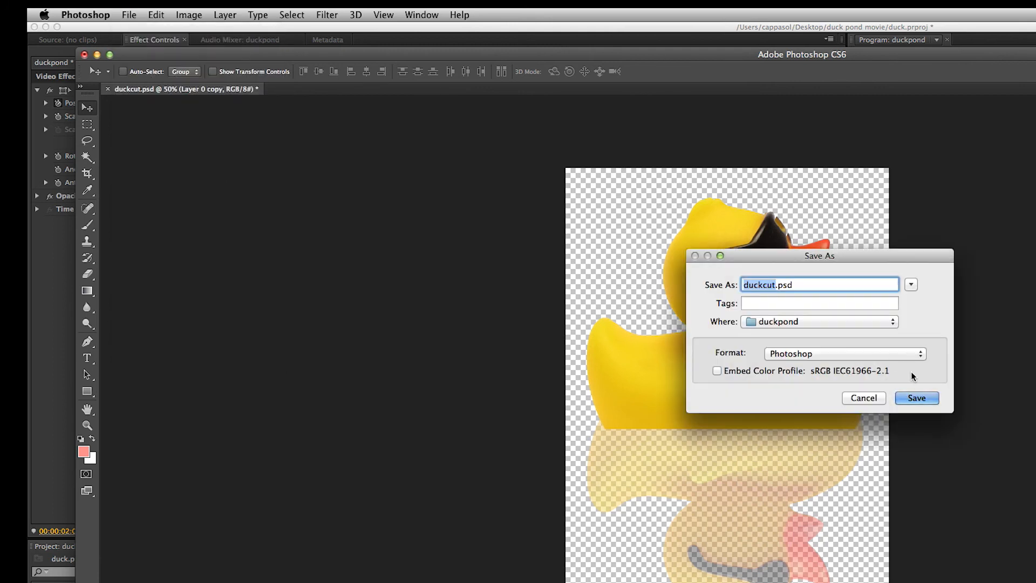
left_click(917, 398)
left_click(916, 339)
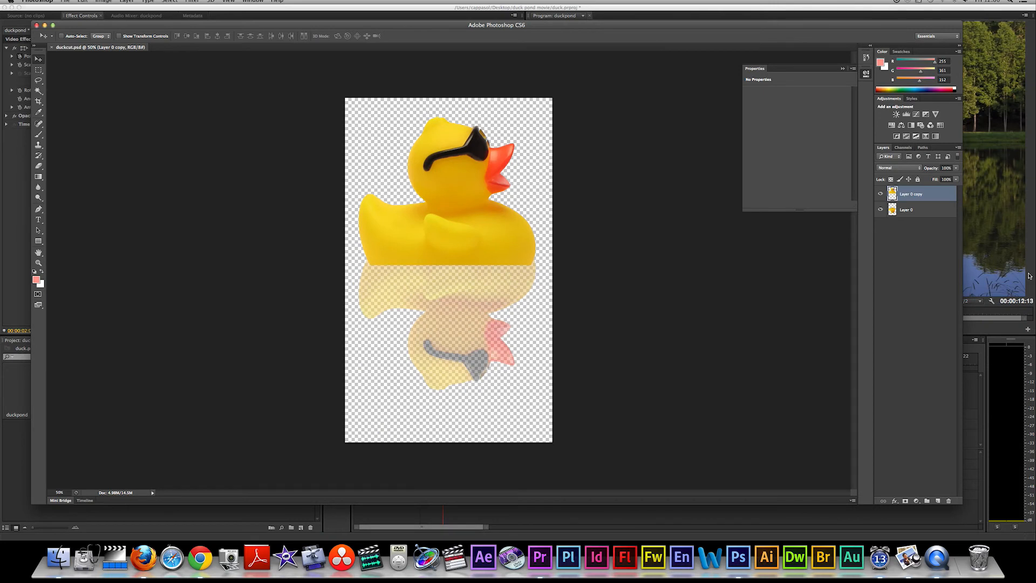
- Switch to Premiere Pro and render and play the sequence to check the updated duck clip
left_click(1029, 276)
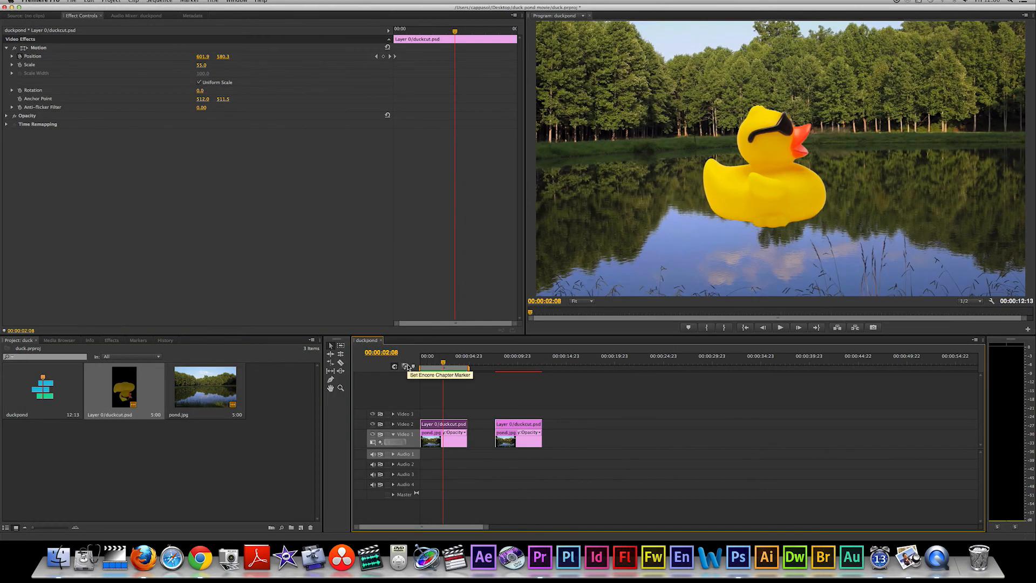
mouse_move(443, 366)
left_mouse_down()
mouse_move(424, 366)
mouse_move(433, 367)
left_mouse_up()
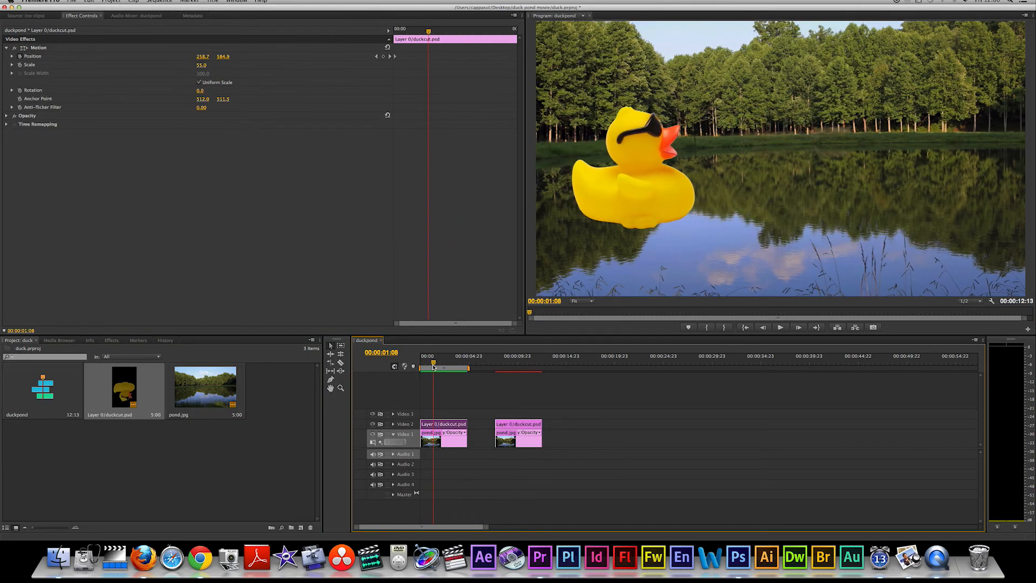
key("Return")
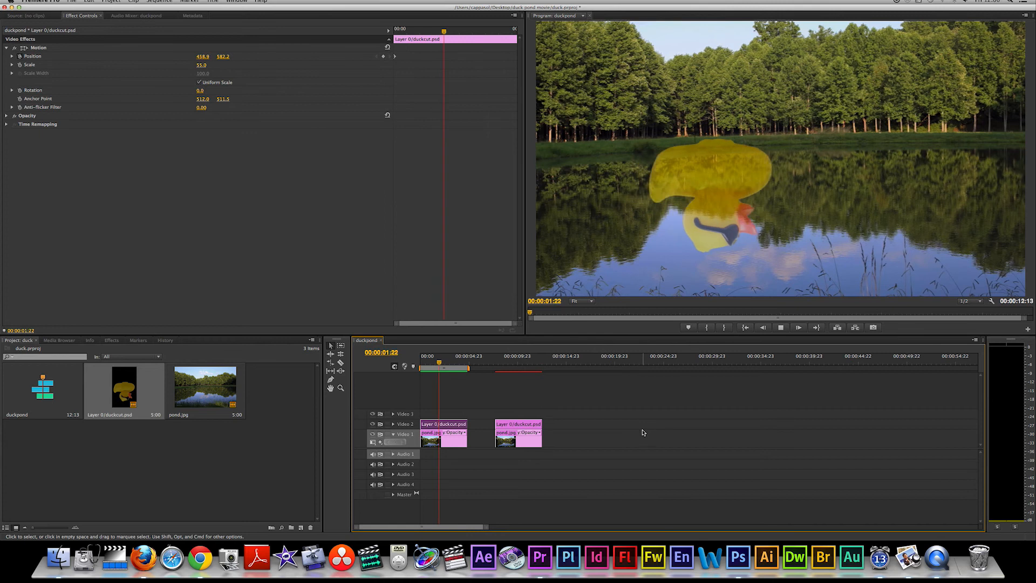
- Open the duck clip's original in Photoshop and save it with layers as duckcut2.psd in the duckpond folder
key("super+e")
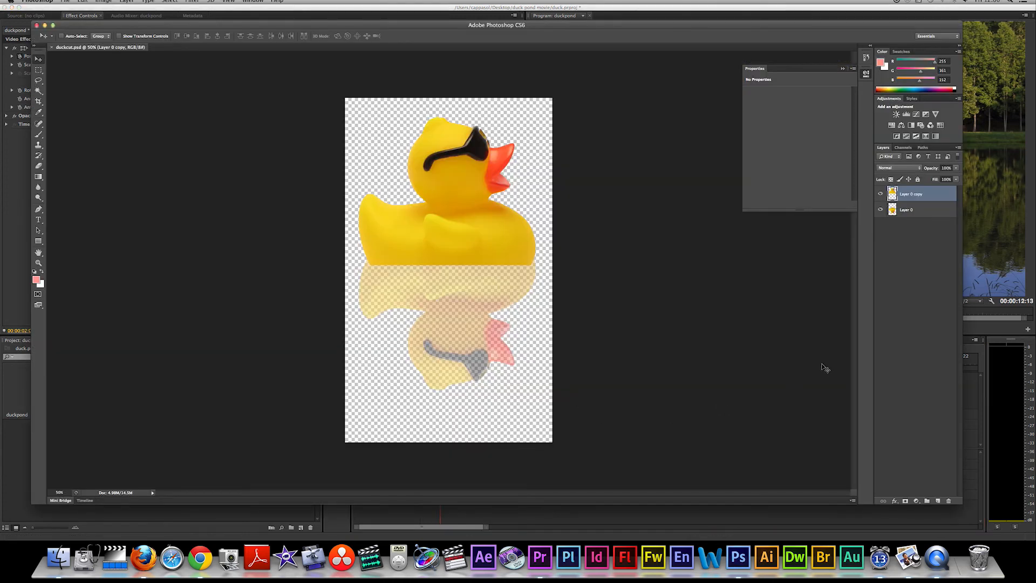
left_click(912, 316)
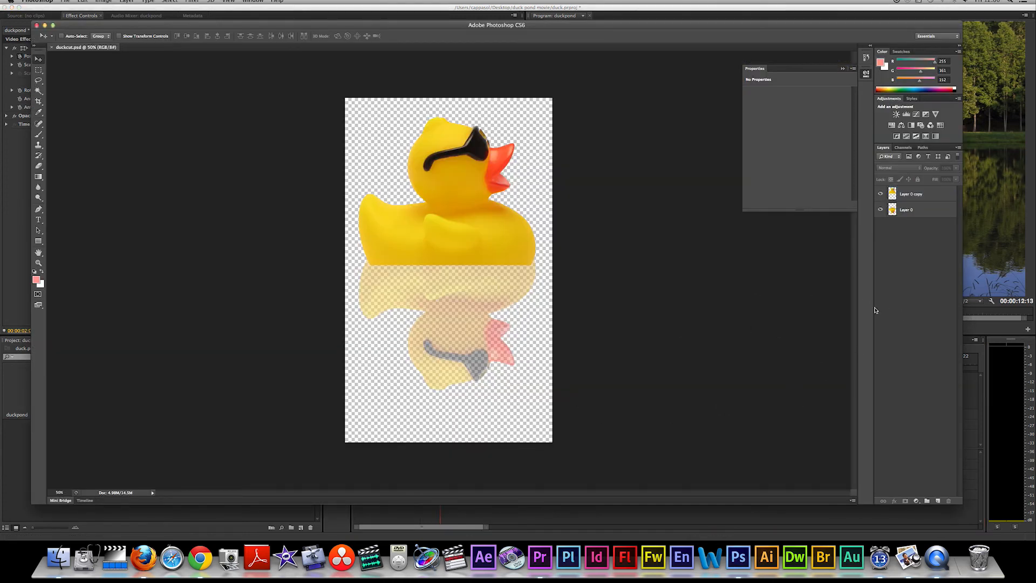
left_click(63, 2)
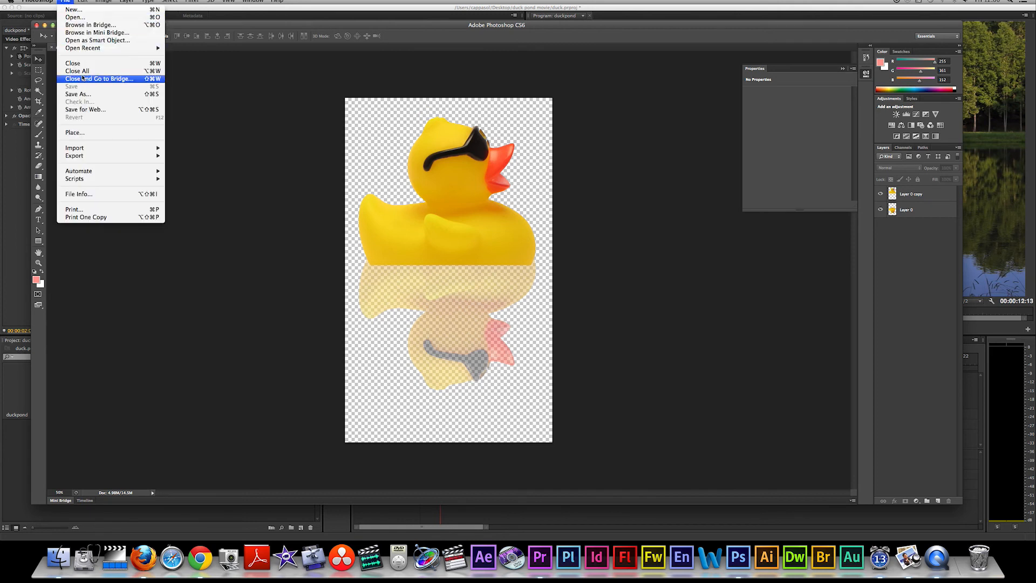
left_click(83, 95)
left_click(500, 123)
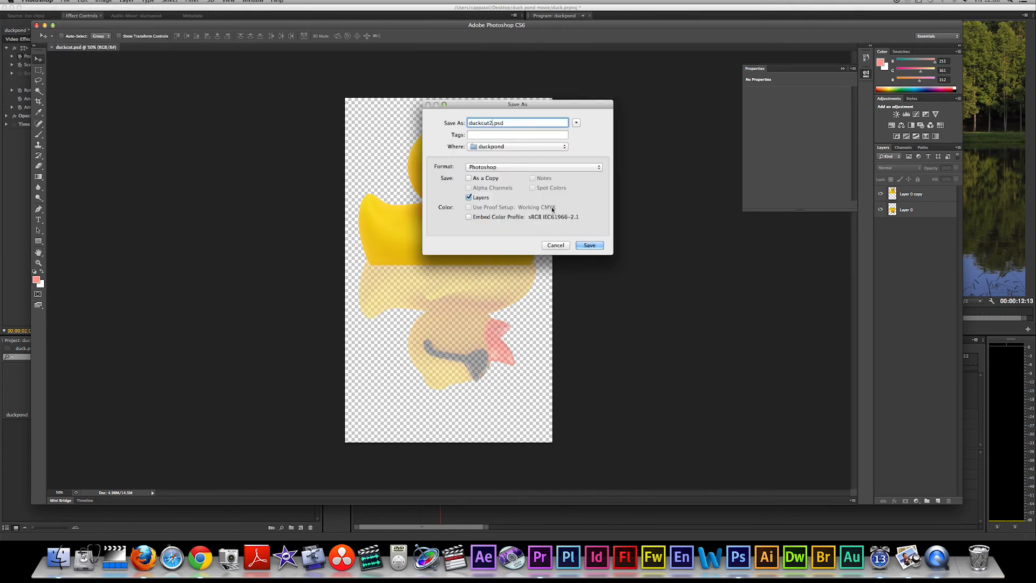
left_click(592, 246)
left_click(596, 243)
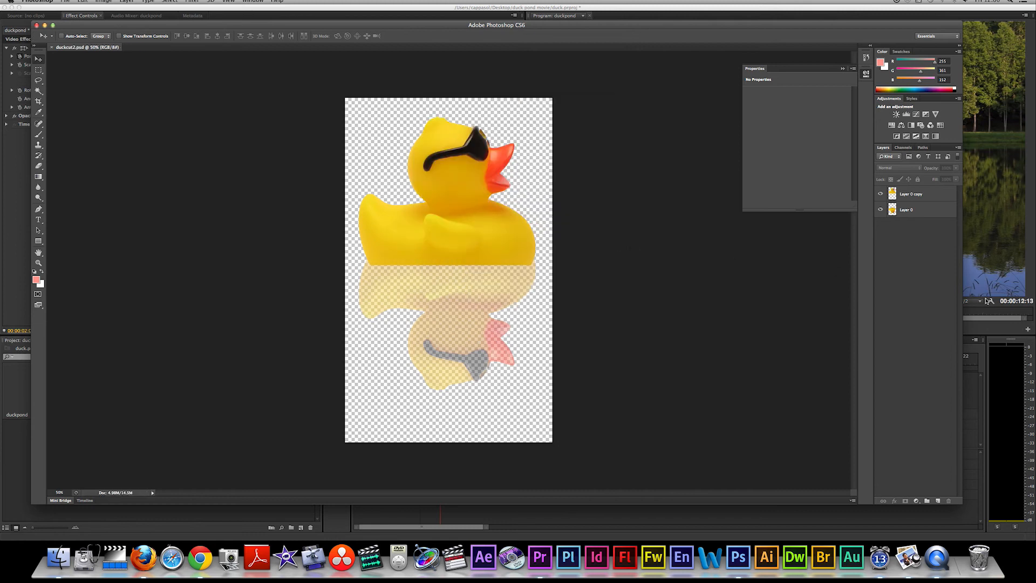
- Switch to Premiere Pro and import duckcut2.psd into the project with Merge All Layers
left_click(1029, 271)
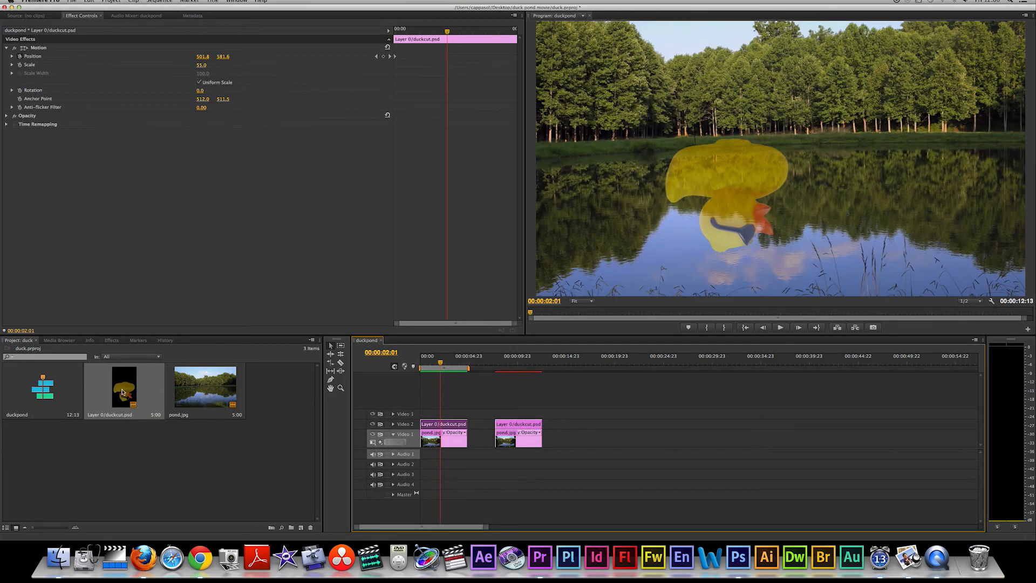
double_click(277, 416)
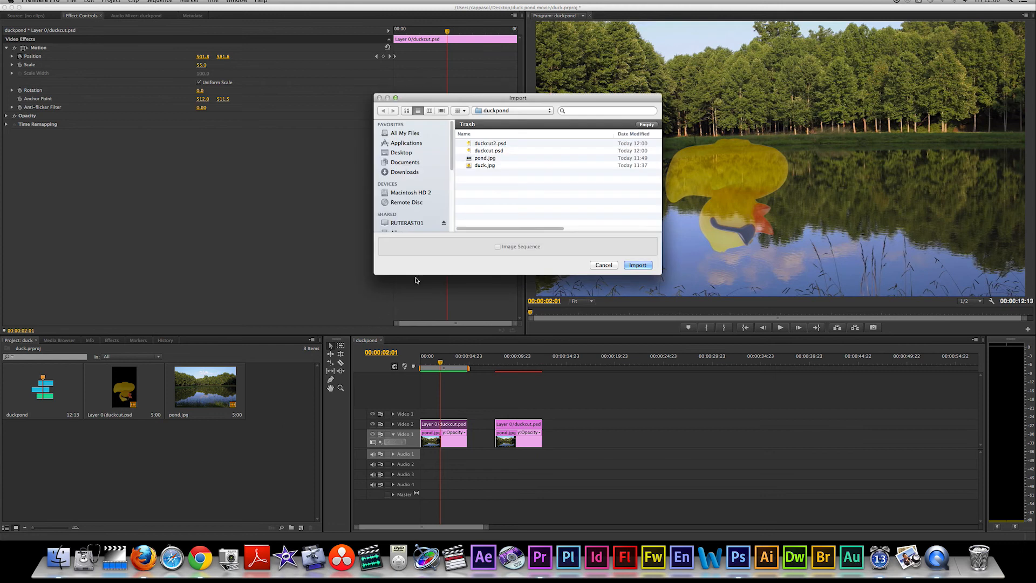
left_click(490, 144)
key("Return")
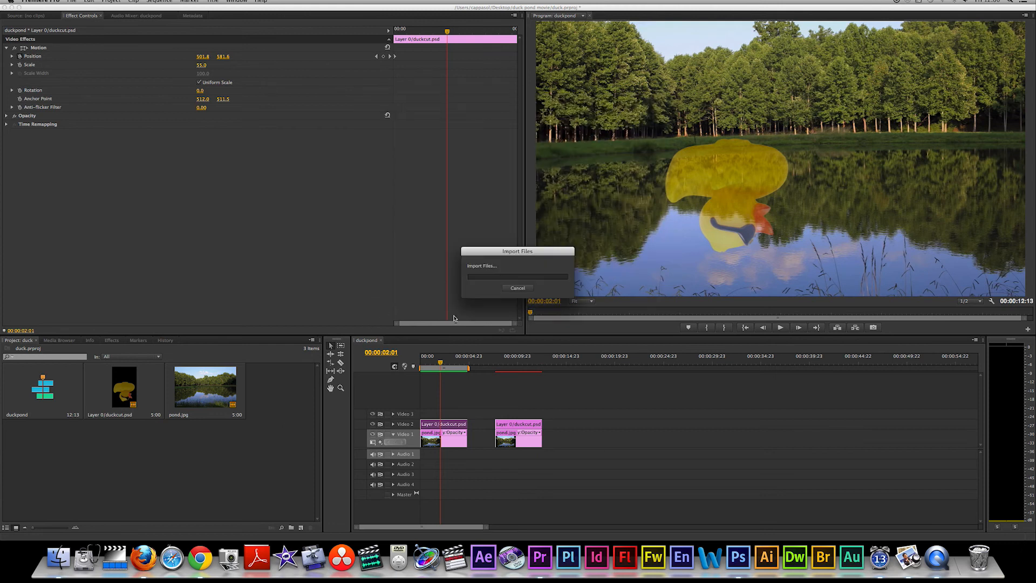
left_click(537, 249)
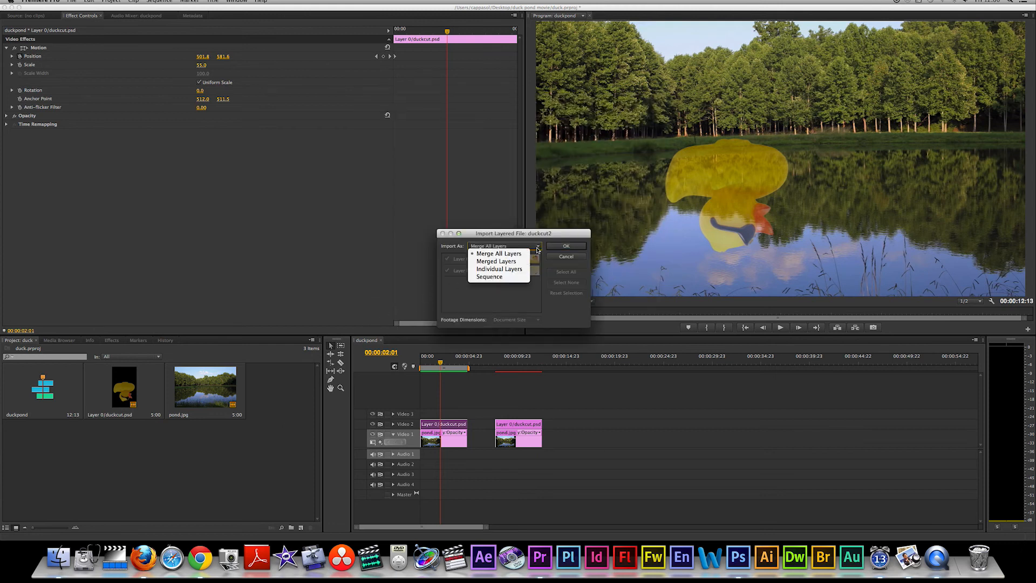
left_click(497, 255)
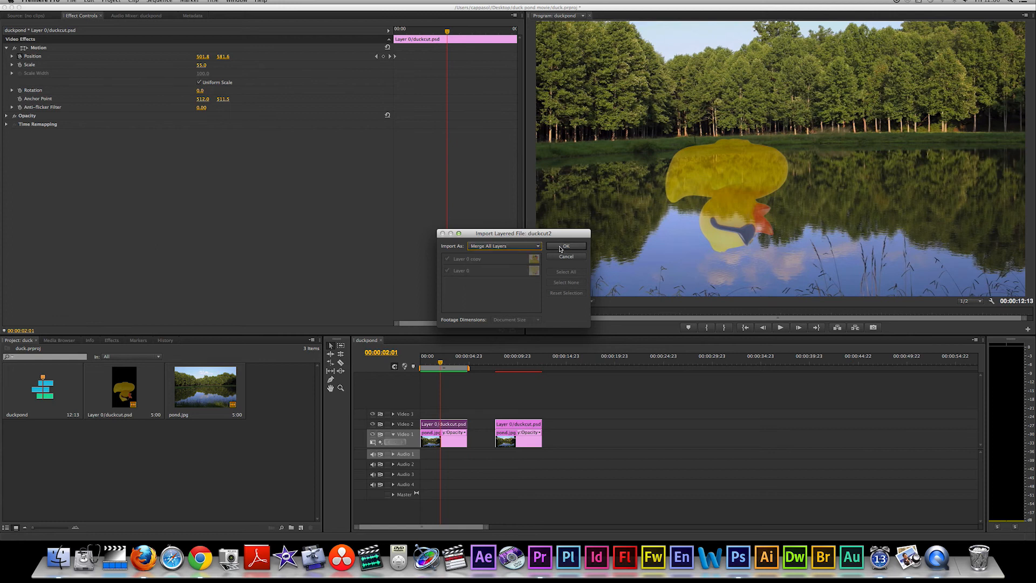
left_click(564, 246)
- Place duckcut2.psd on Video 3 at the sequence start and delete the first Layer 0/duckcut.psd clip from Video 2
left_click_drag(272, 392, 439, 427)
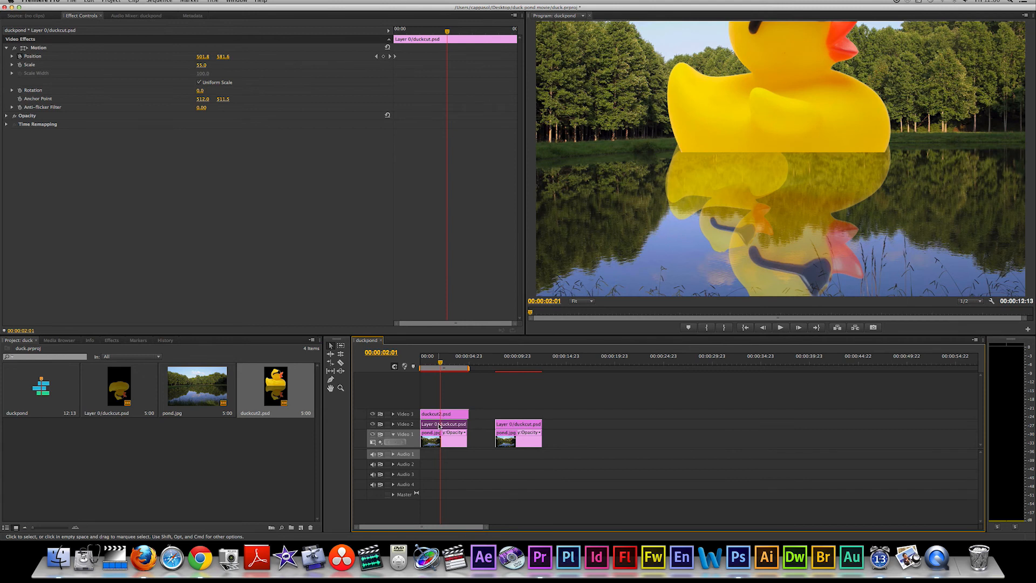
key("Delete")
- Scale the duckcut2.psd clip down to 47.9
left_click(440, 414)
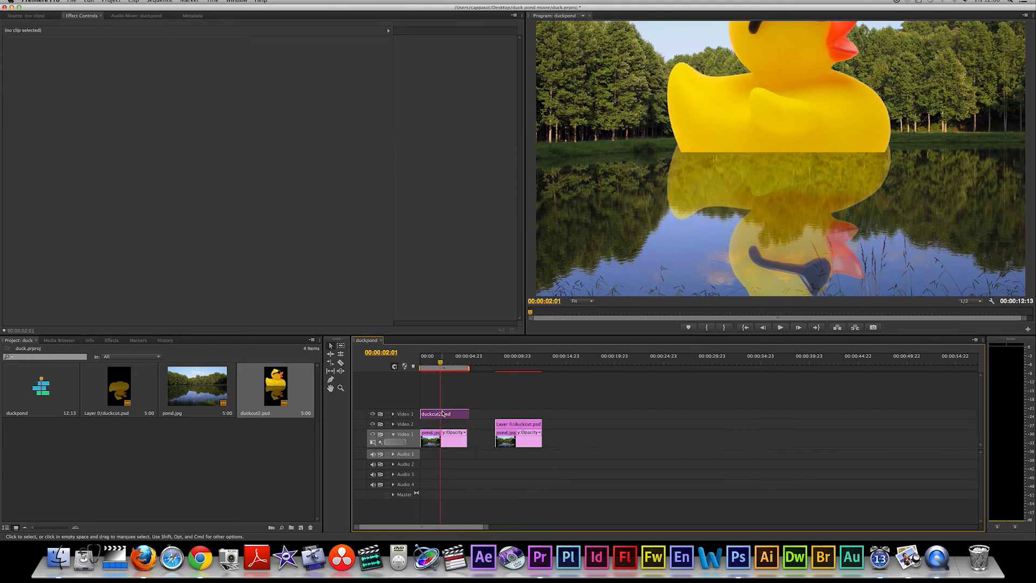
left_click(6, 48)
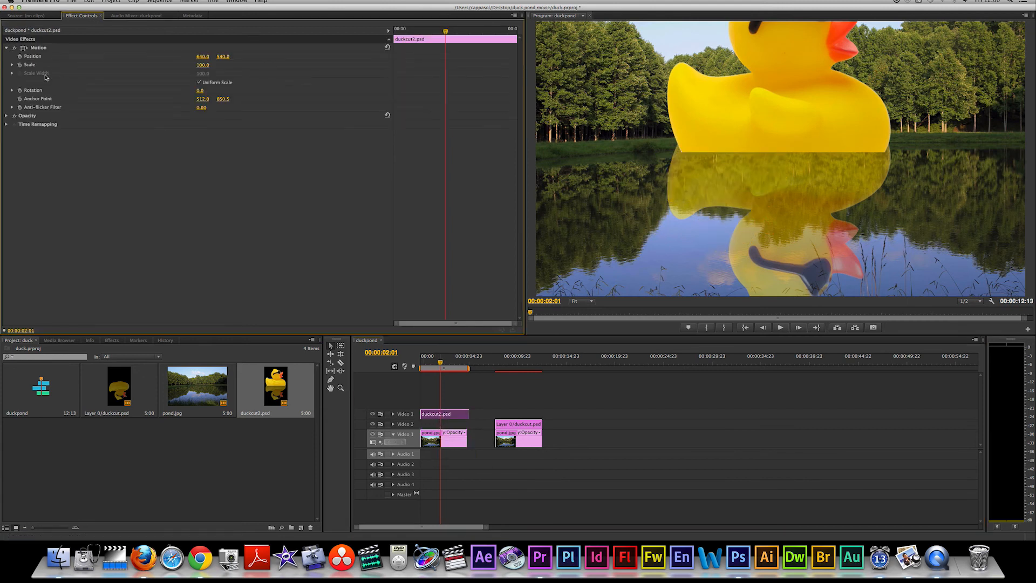
left_click(12, 65)
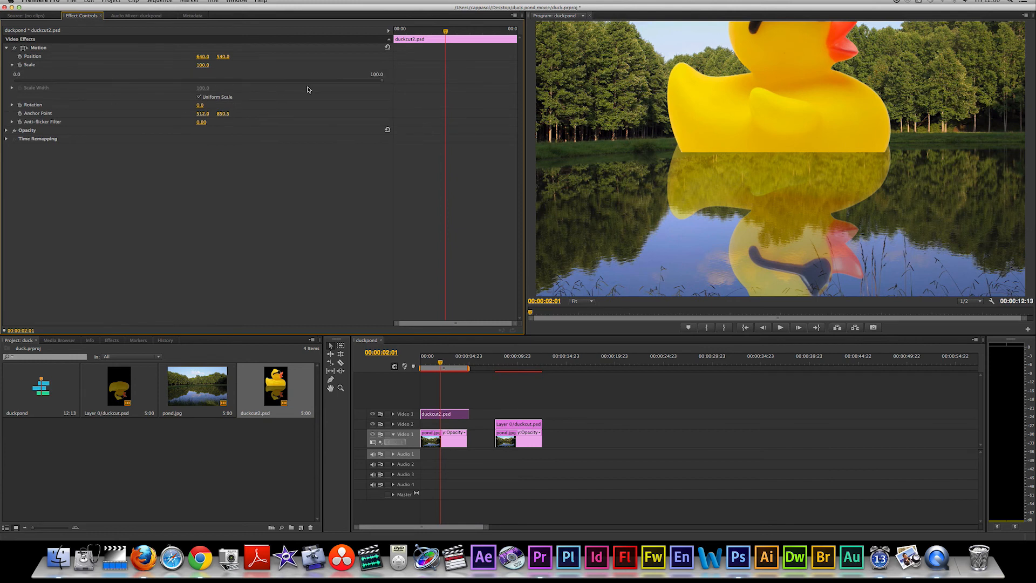
left_click_drag(383, 84, 180, 59)
- Keyframe the duckcut2.psd clip's Position from -4.0, 726.0 at the sequence start to 1182.0, 726.0 at 00:00:02:09
left_click(461, 371)
key("Home")
left_click(20, 57)
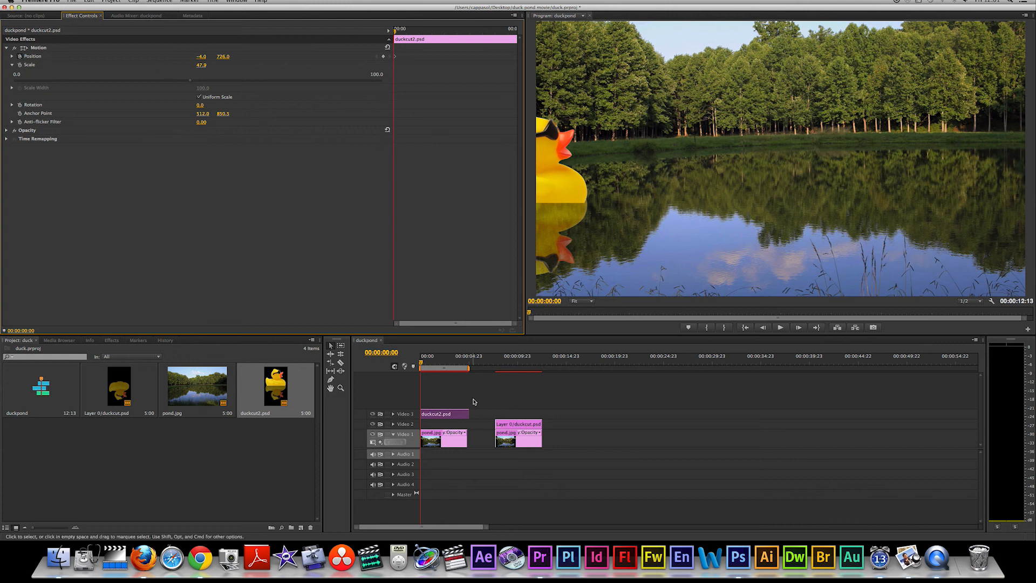
left_click(444, 361)
left_click_drag(201, 57, 388, 56)
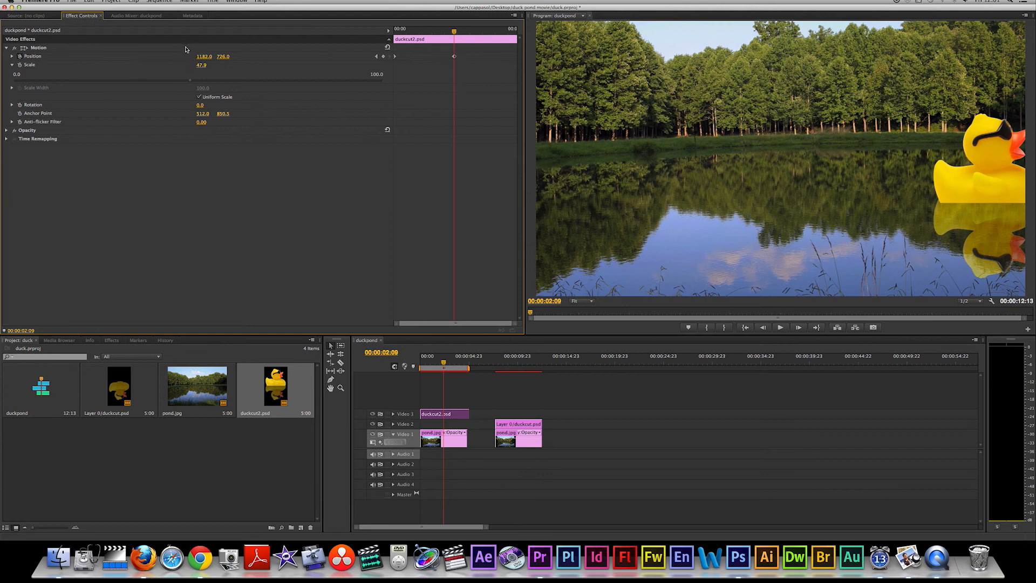
- Play the sequence from the start twice to review the duck's movement with its reflection
left_click_drag(443, 367, 411, 369)
key("space")
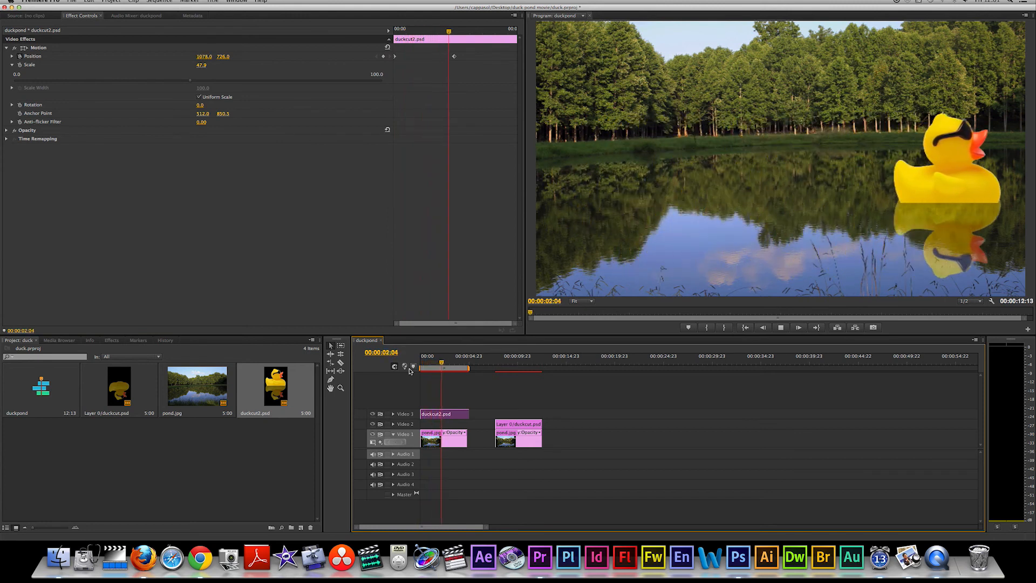
key("space")
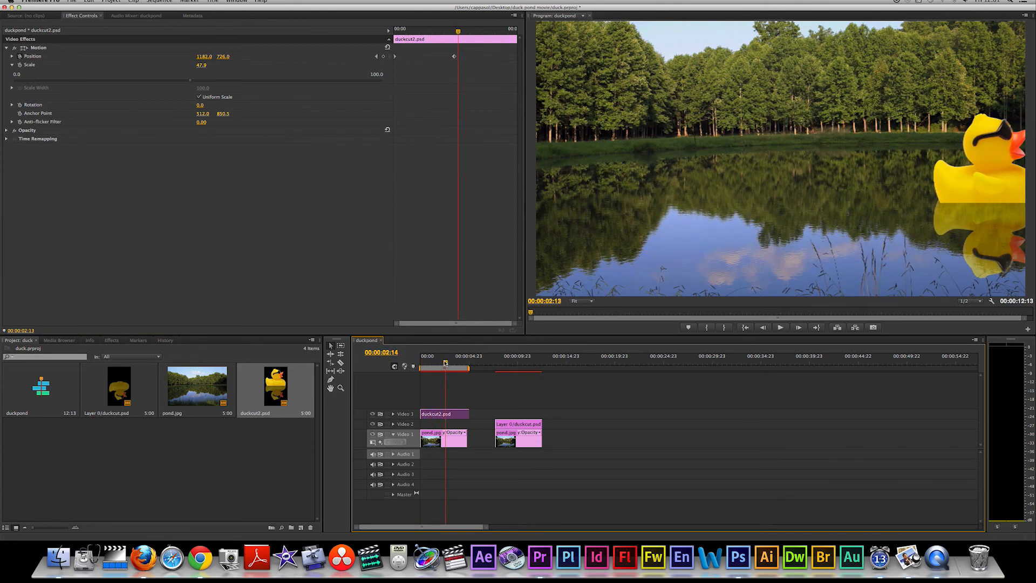
left_click_drag(443, 363, 421, 365)
key("space")
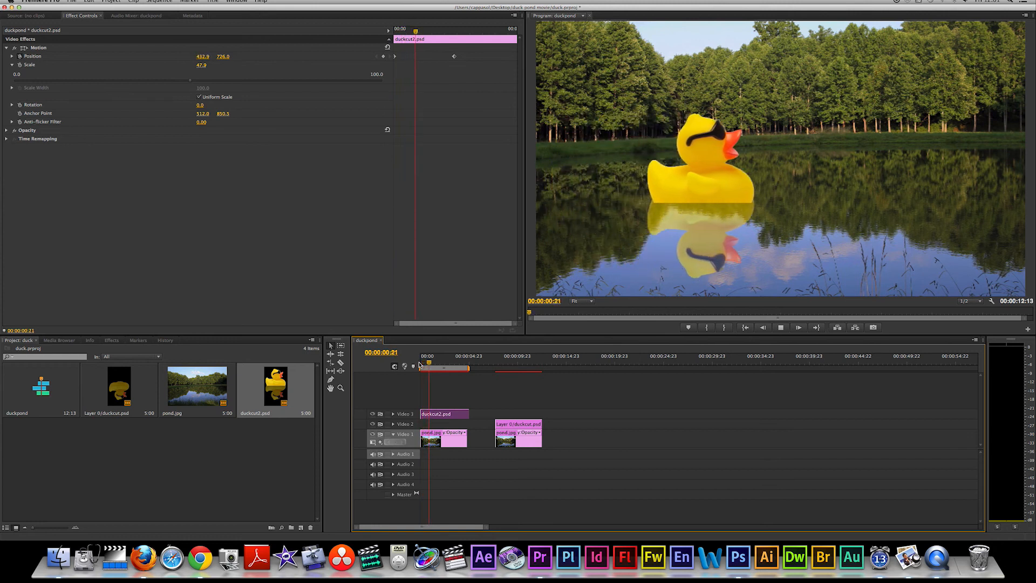
key("space")
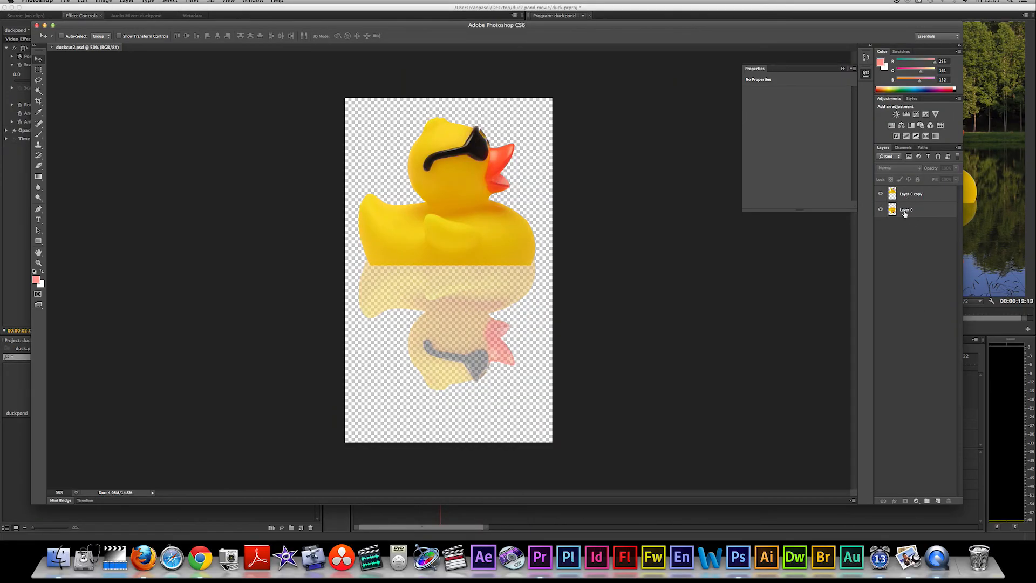
- Return to Premiere Pro and shorten the sequence's work area so it ends at about 00:00:02:00
left_click(1011, 231)
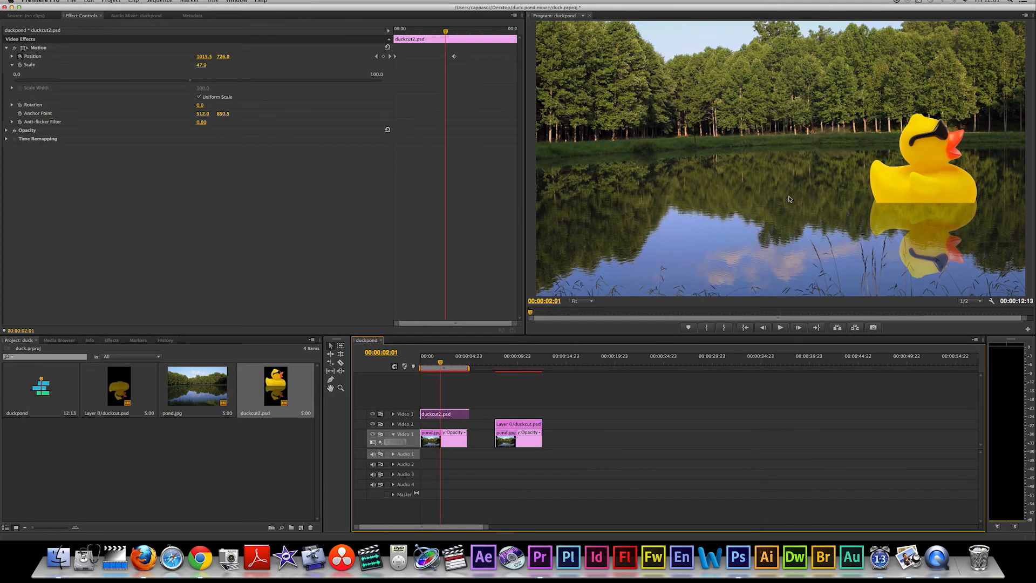
left_click(891, 188)
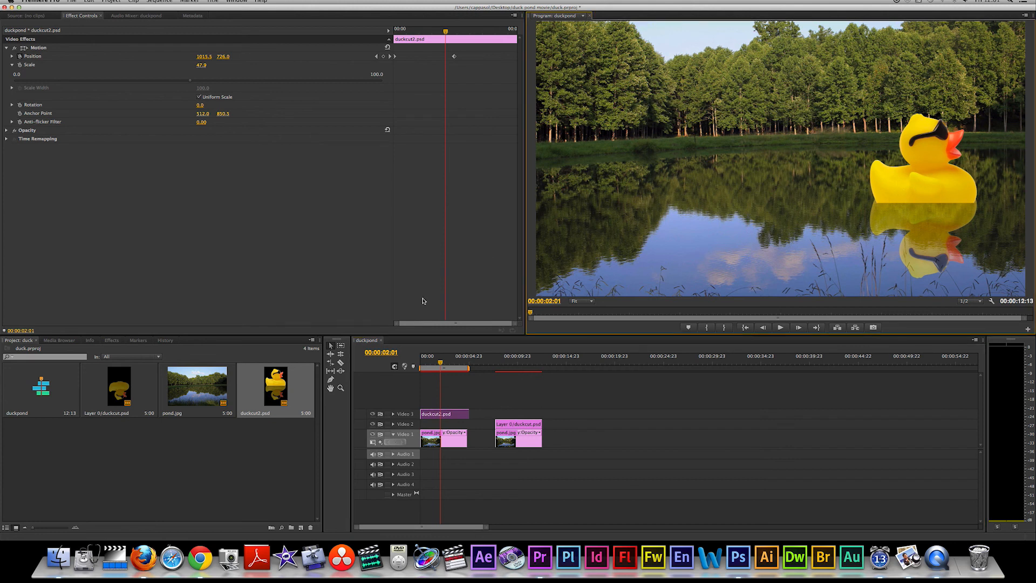
left_click_drag(474, 369, 441, 366)
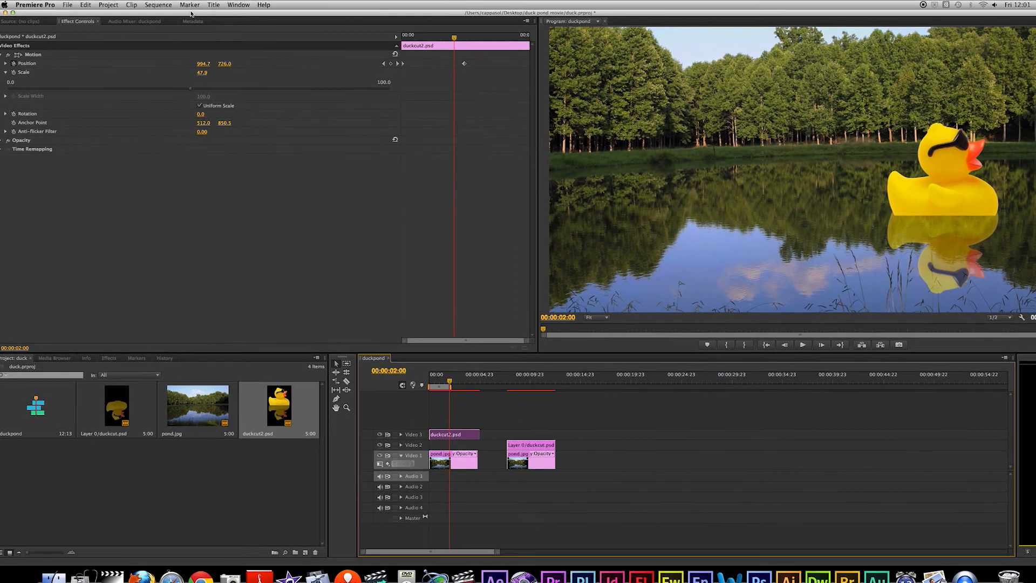
- Review the duckpond sequence's frame rate, pixel aspect ratio and preview settings in Sequence Settings
left_click(164, 2)
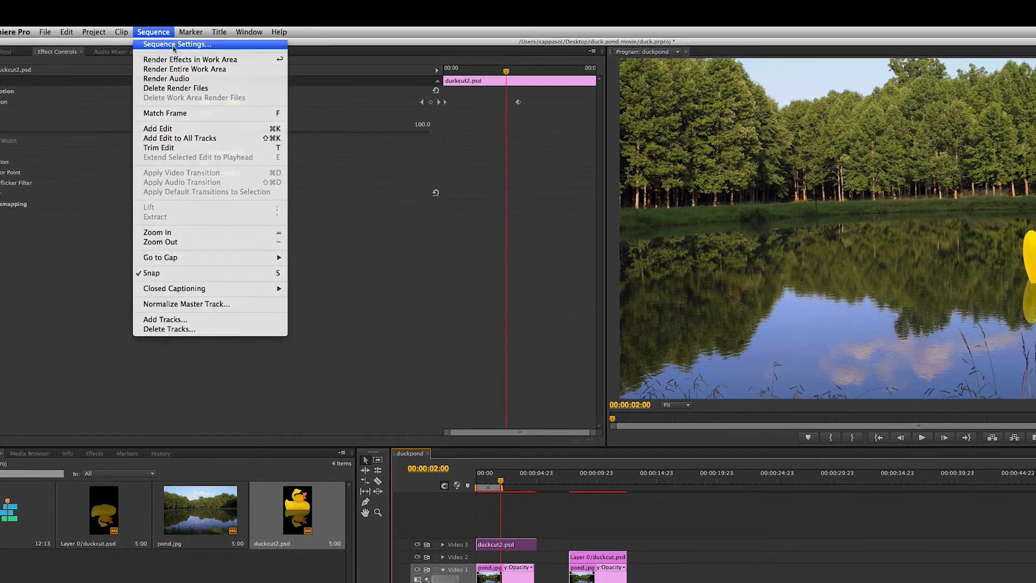
left_click(177, 30)
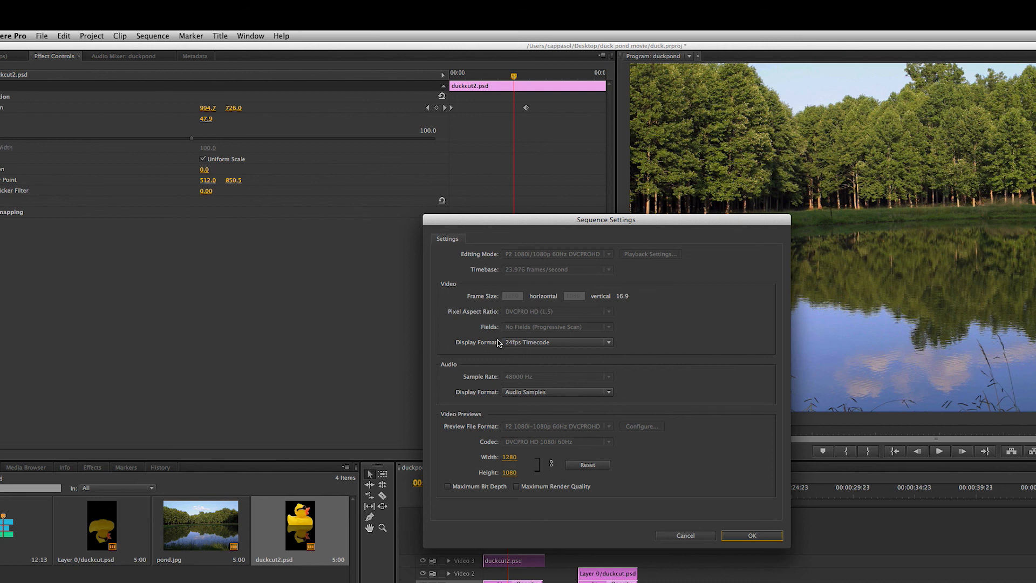
left_click(751, 535)
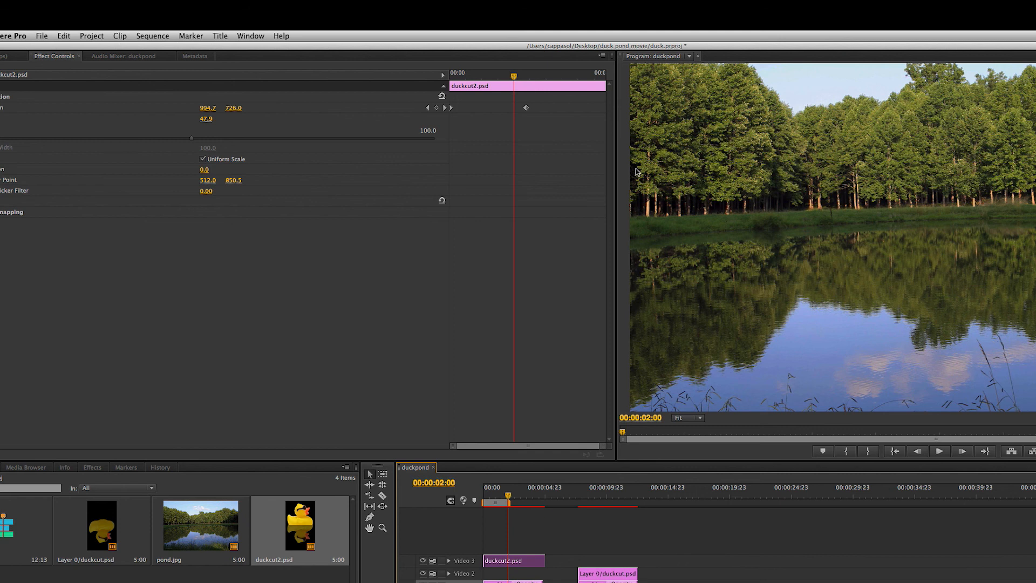
- Open the media export settings and set the QuickTime output to duckpondfilm.mov in the duckpond folder
key("super+m")
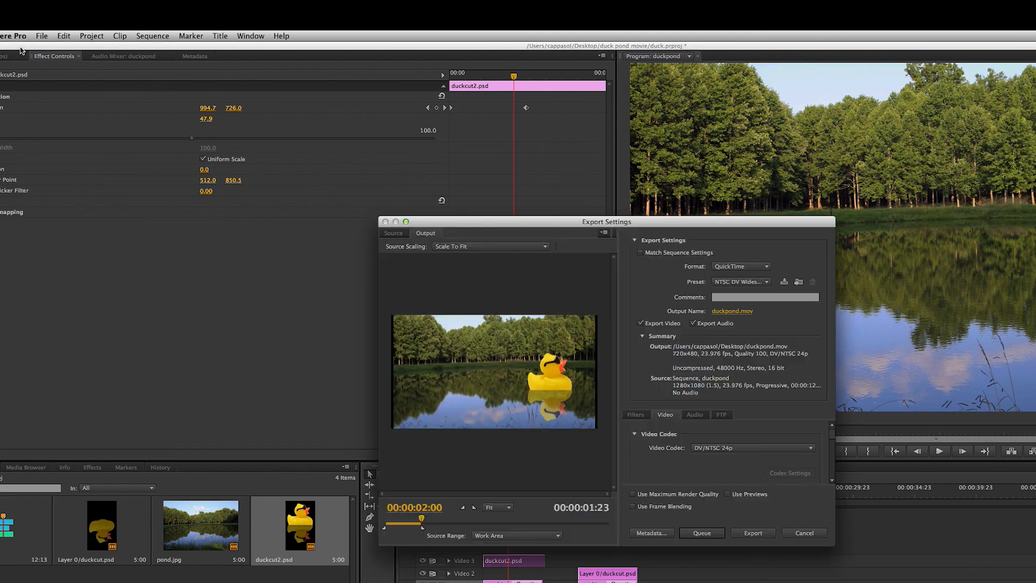
left_click(734, 312)
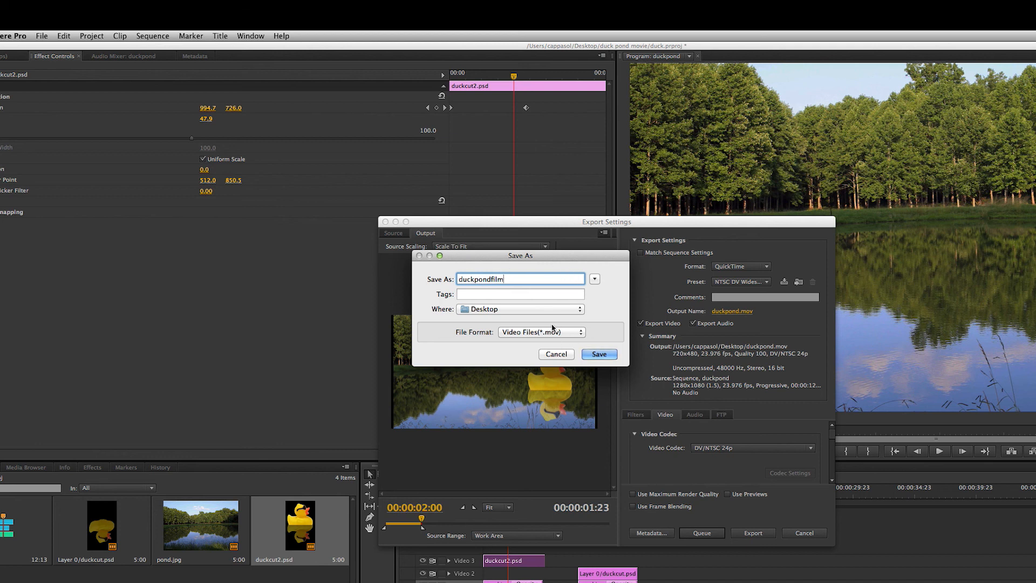
left_click(580, 309)
left_click(507, 426)
left_click(600, 355)
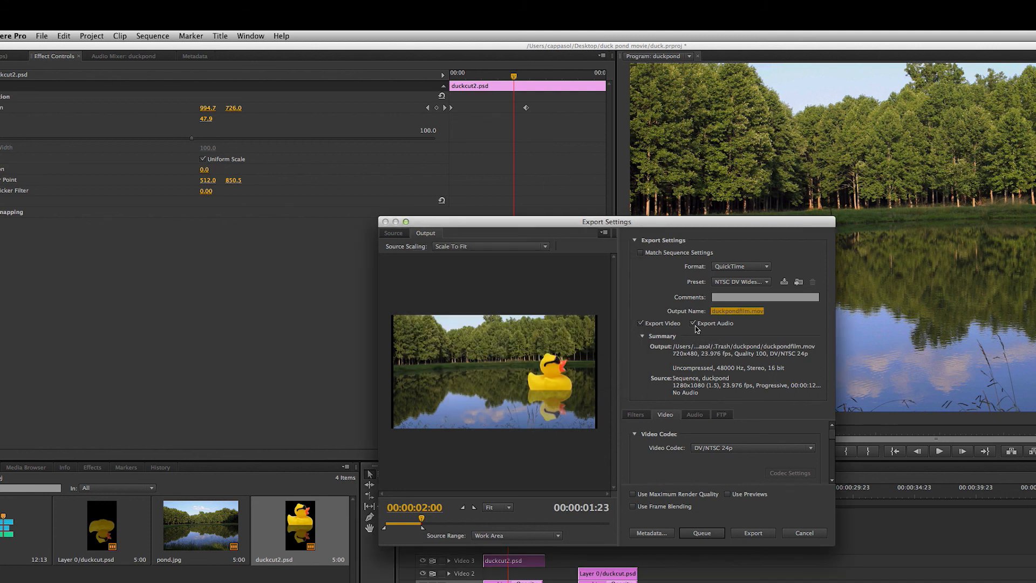
- Set the export format to H.264 with the HD 1080p 23.976 (1.33 PAR) preset and export the movie
left_click(766, 267)
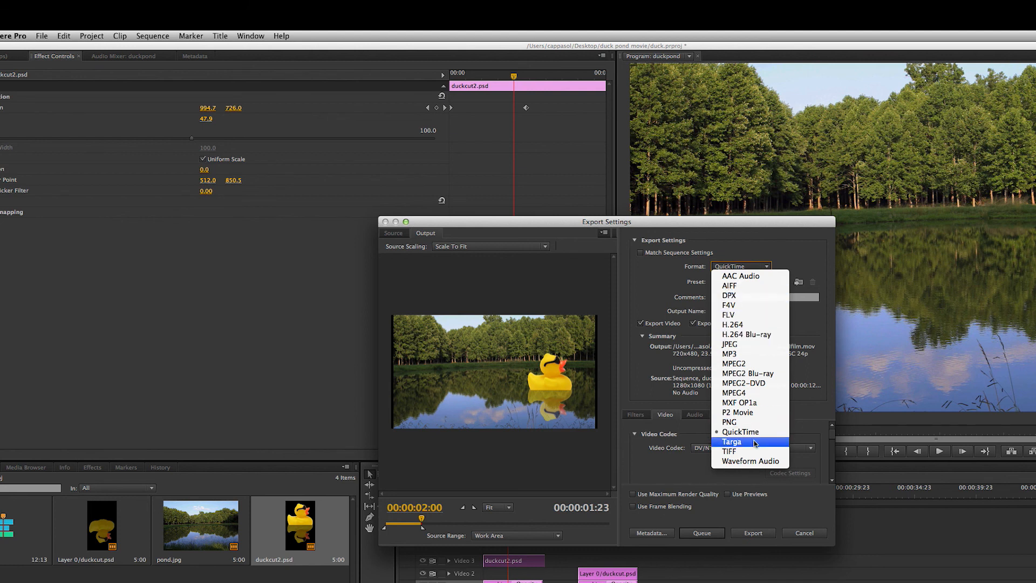
left_click(755, 326)
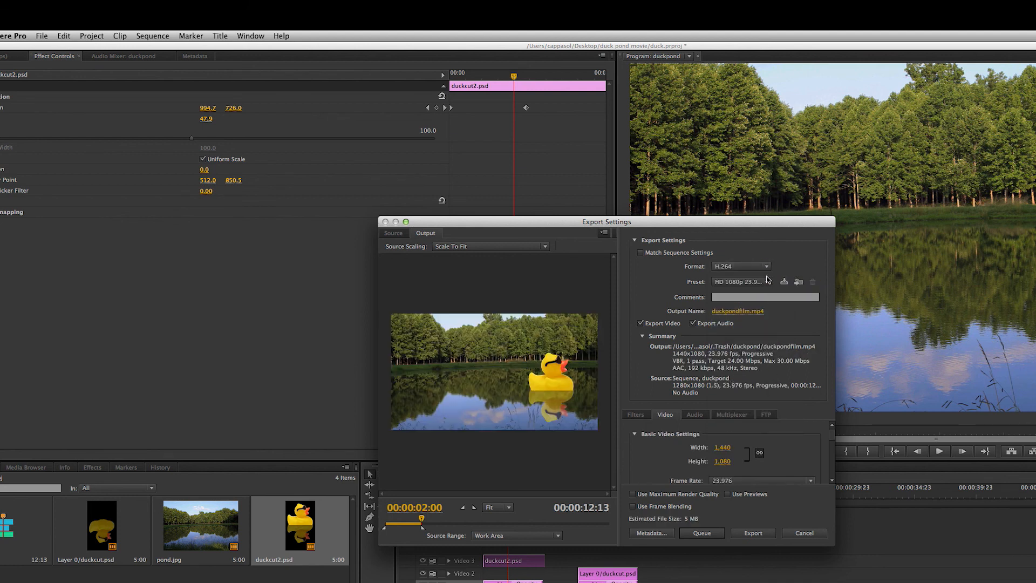
left_click(768, 282)
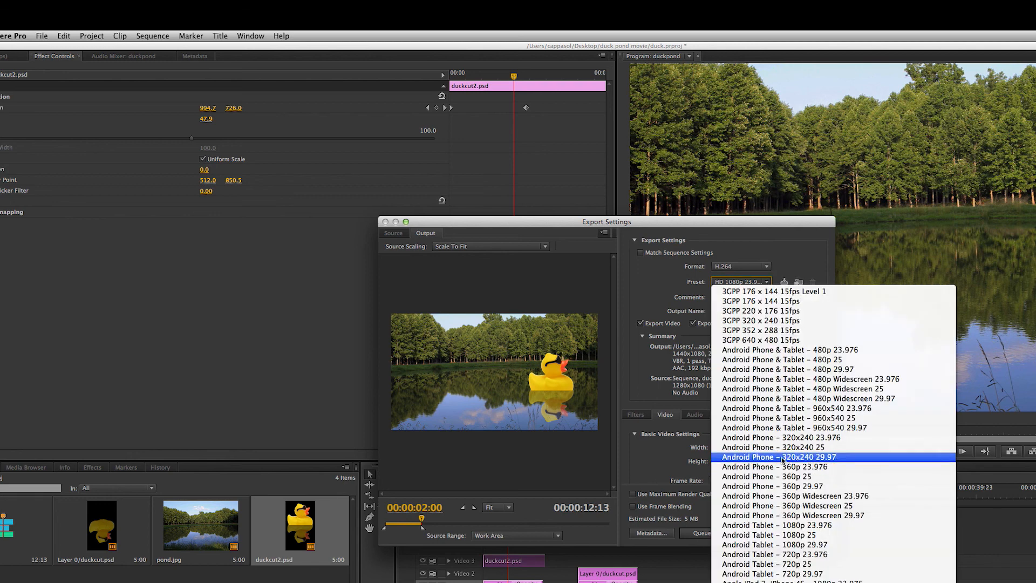
scroll(772, 540, "down", 10)
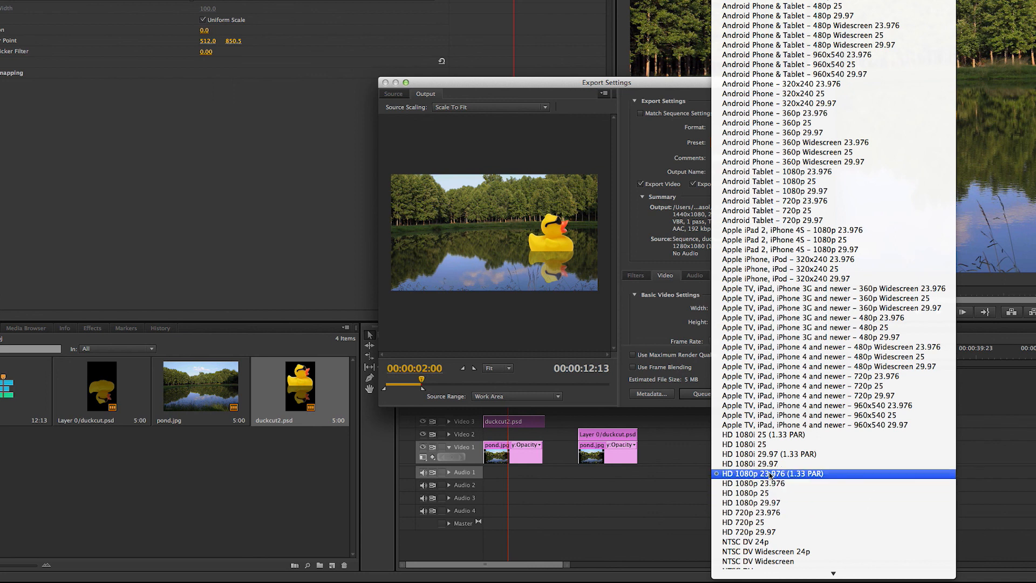
left_click(770, 474)
left_click(757, 394)
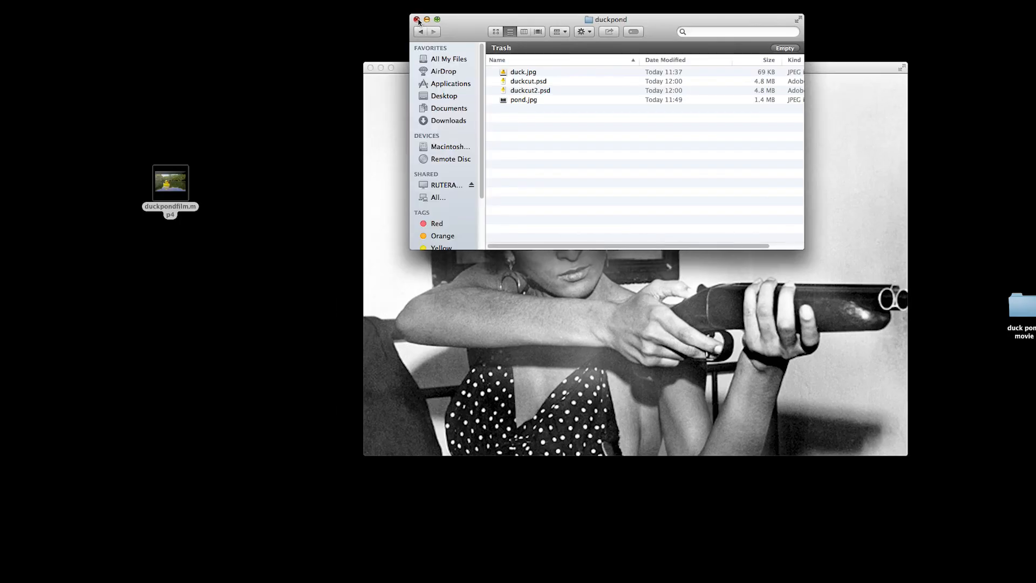
- Close the duckpond folder window, open the exported duckpondfilm.mp4 from the desktop, and play it to review the duck's animation
left_click(415, 19)
double_click(171, 183)
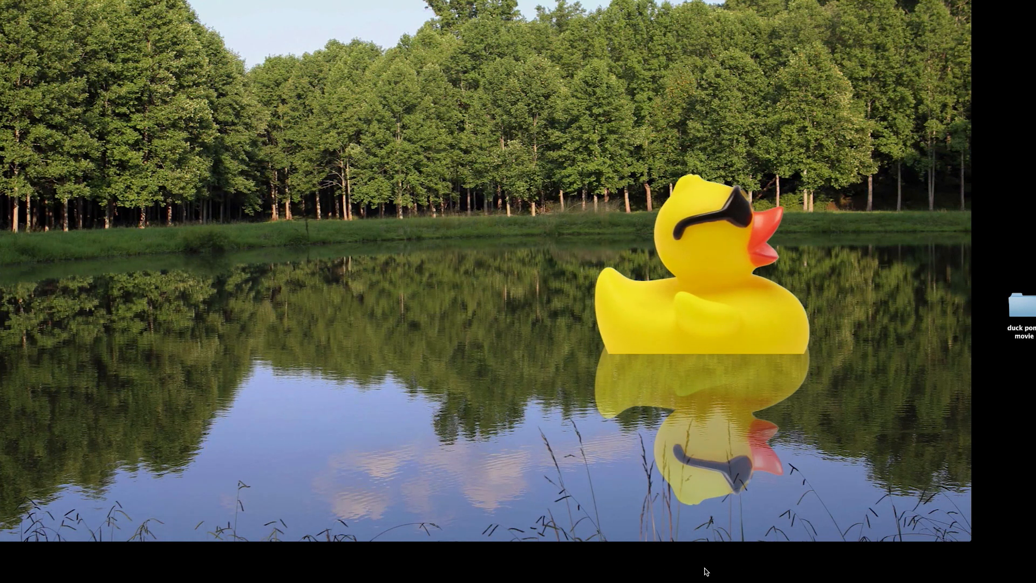
mouse_move(485, 460)
mouse_move(400, 476)
left_mouse_down()
mouse_move(442, 482)
mouse_move(389, 477)
mouse_move(573, 490)
mouse_move(469, 477)
mouse_move(574, 480)
mouse_move(427, 475)
mouse_move(451, 470)
mouse_move(413, 476)
mouse_move(485, 477)
mouse_move(402, 461)
left_mouse_up()
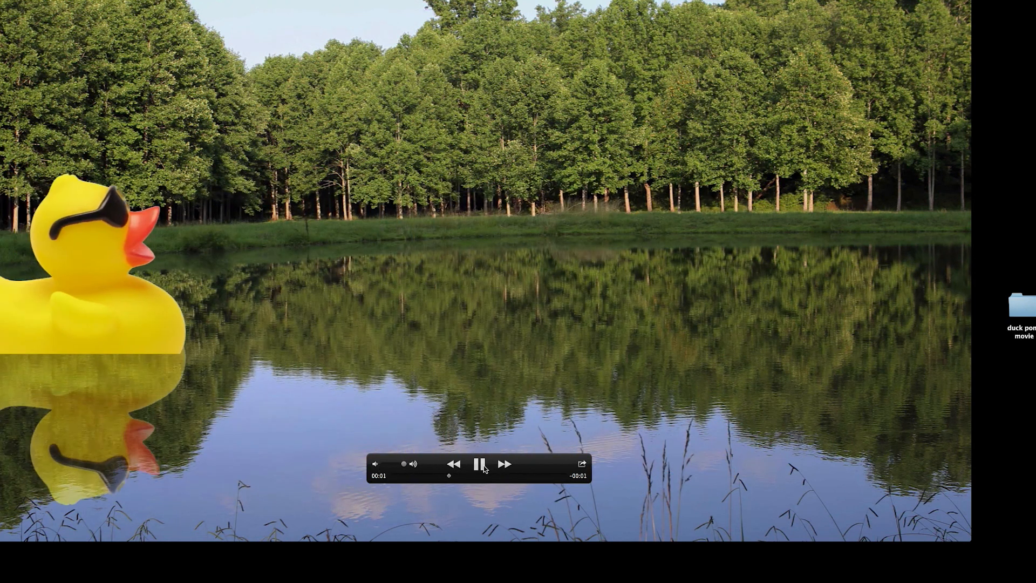